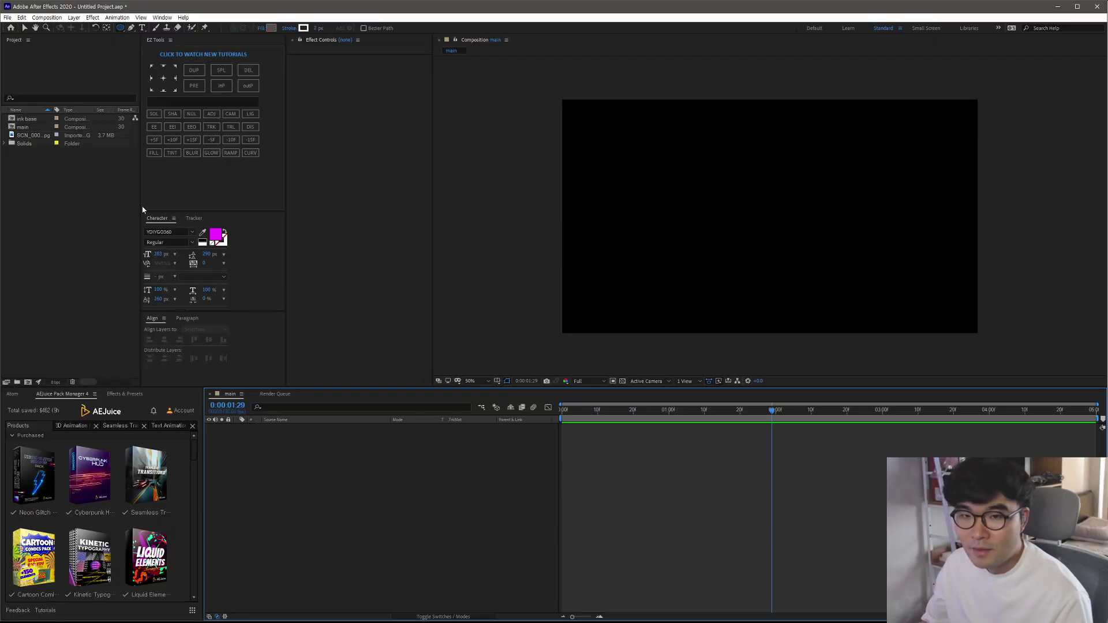
Step: Create a white comp-size solid named "배경" in the main composition
{"action": "left_click", "coordinate": [91, 201]}
{"action": "left_click", "coordinate": [458, 483]}
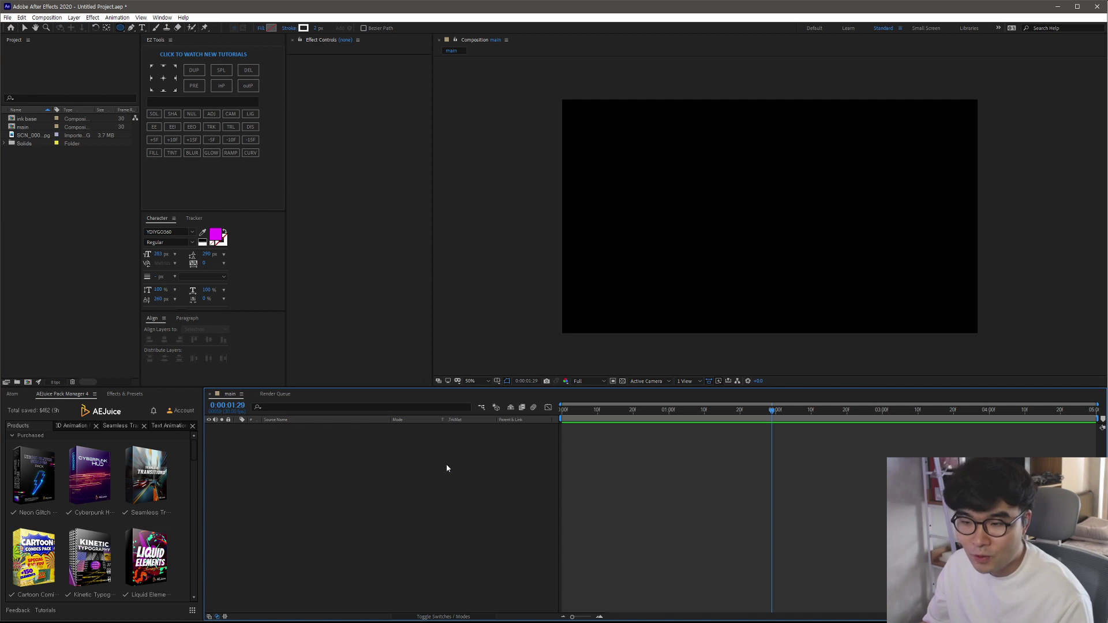
{"action": "right_click", "coordinate": [419, 448]}
{"action": "mouse_move", "coordinate": [462, 452]}
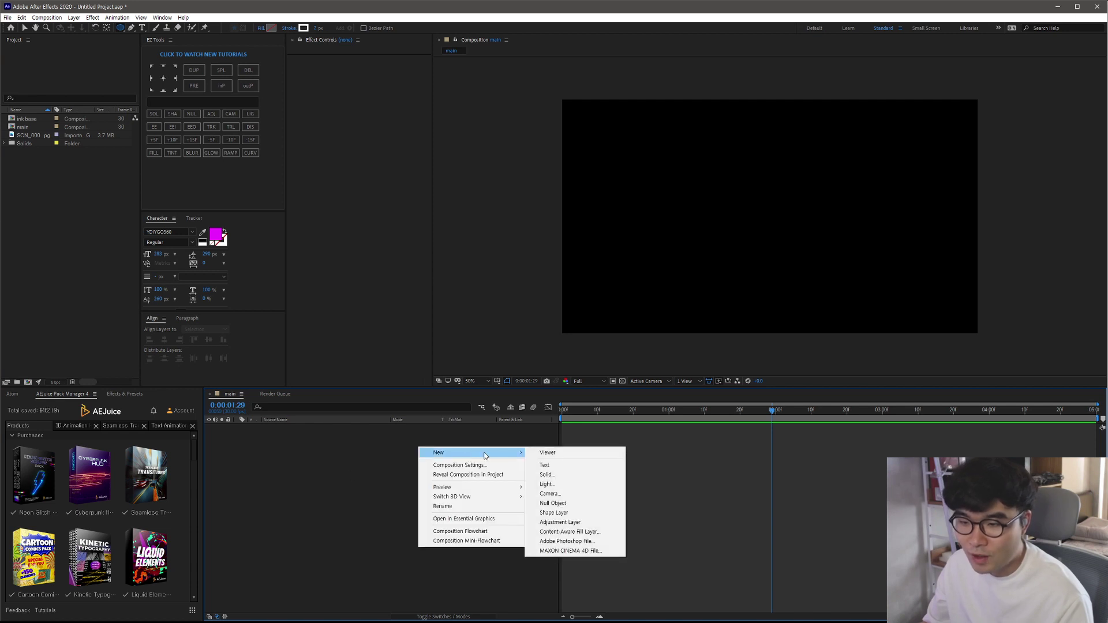
{"action": "left_click", "coordinate": [569, 475]}
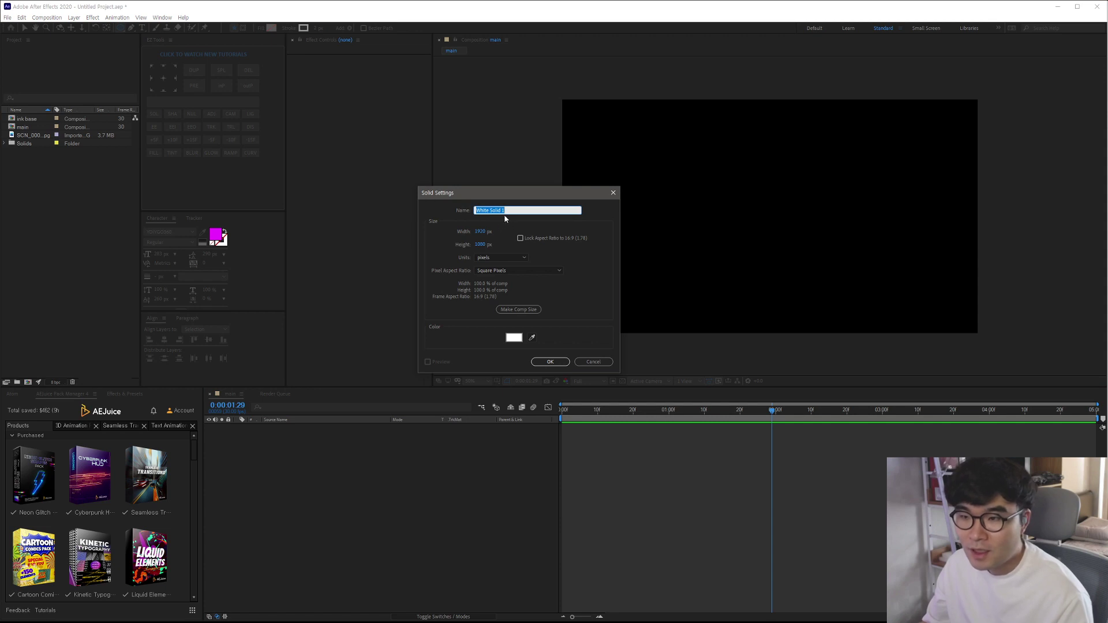
{"action": "key", "text": "BackSpace"}
{"action": "type", "text": "배경"}
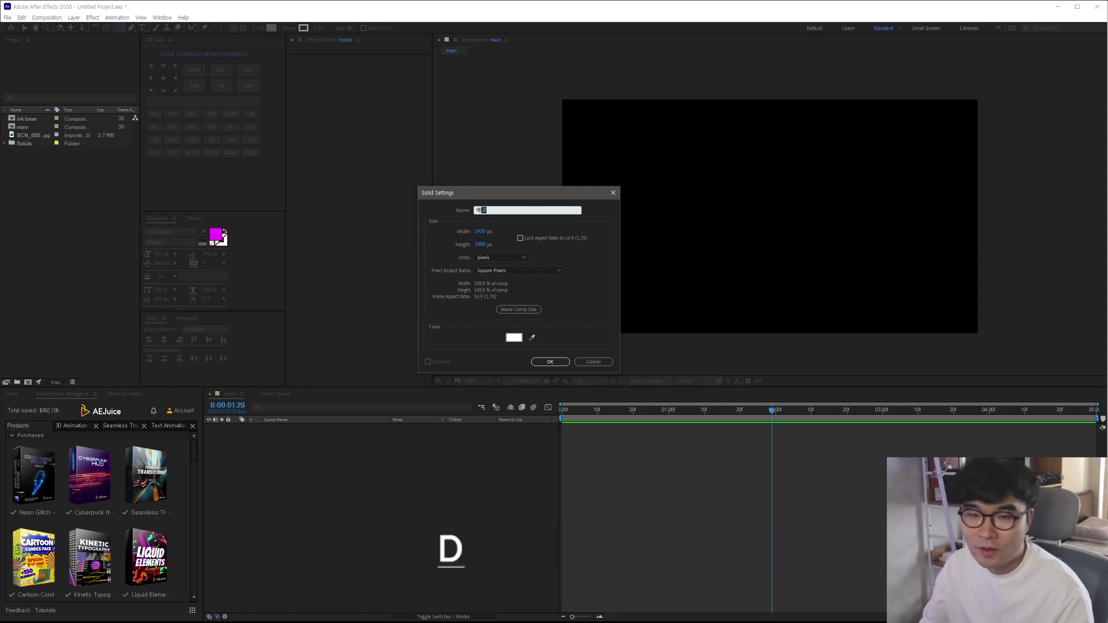
{"action": "left_click", "coordinate": [551, 362]}
{"action": "left_click", "coordinate": [395, 465]}
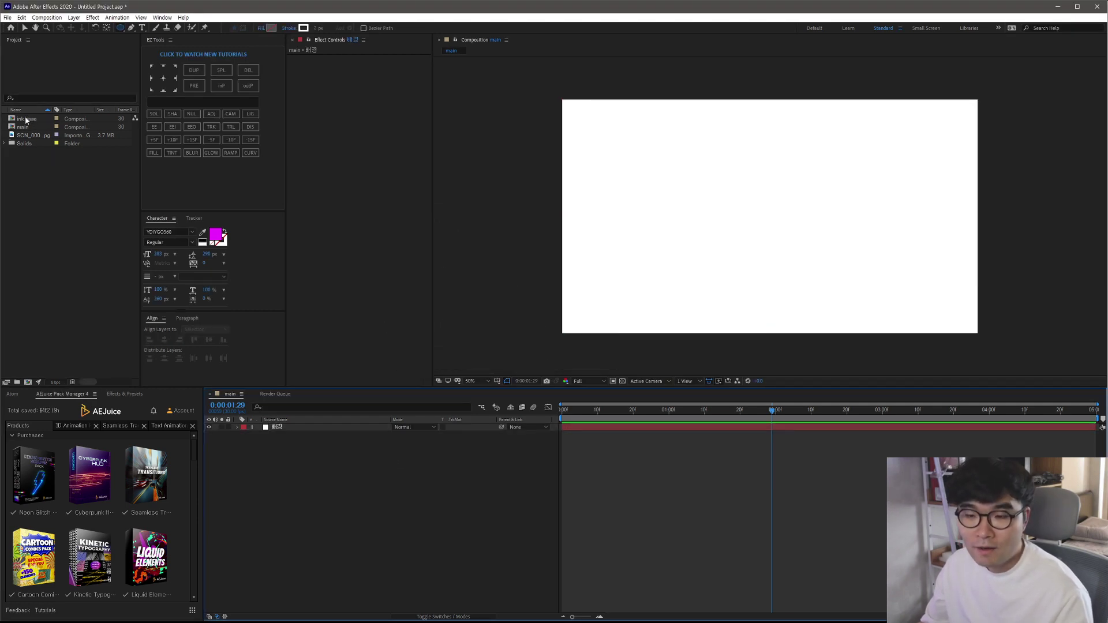
Step: Add the ink base composition above the background solid and check its text against the transparency grid before returning to main
{"action": "mouse_move", "coordinate": [26, 119]}
{"action": "left_mouse_down"}
{"action": "mouse_move", "coordinate": [285, 433]}
{"action": "mouse_move", "coordinate": [289, 425]}
{"action": "left_mouse_up"}
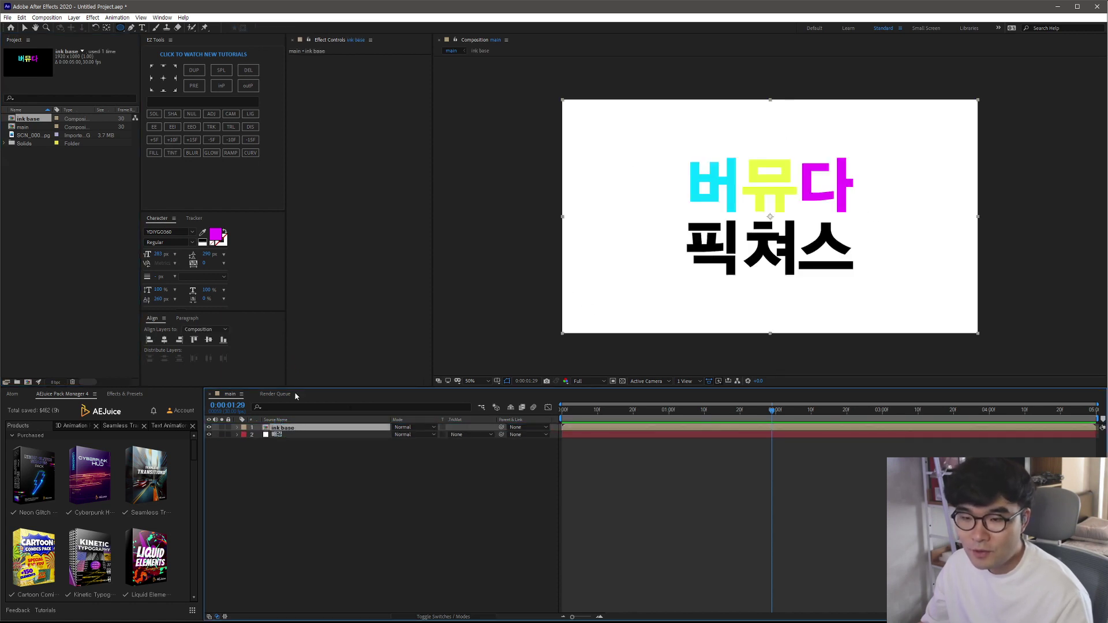
{"action": "double_click", "coordinate": [281, 428]}
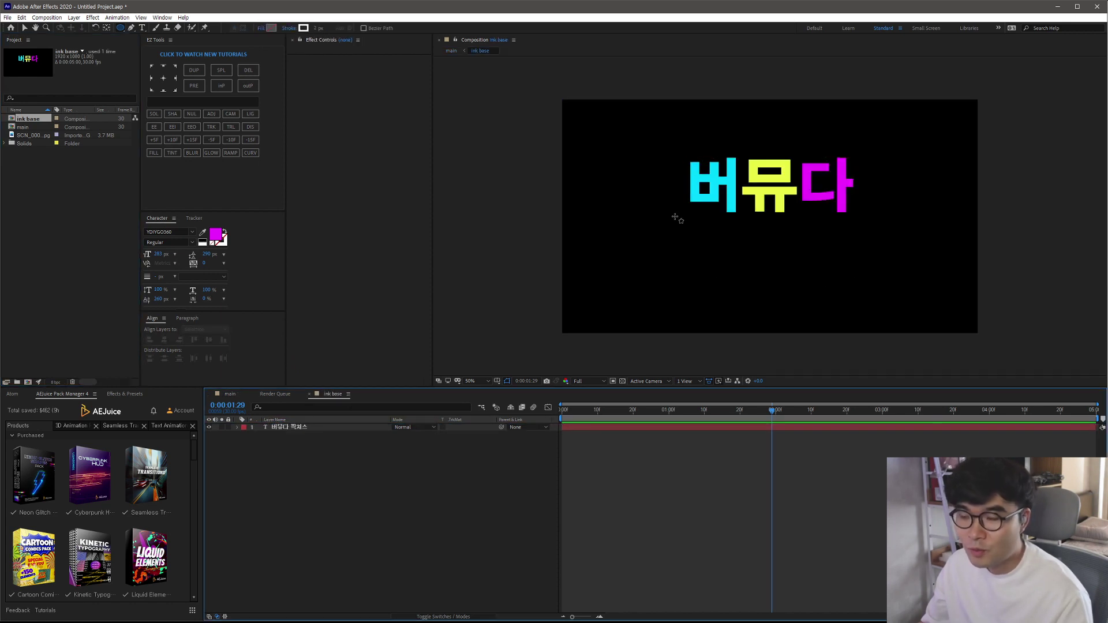
{"action": "left_click", "coordinate": [626, 381]}
{"action": "left_click", "coordinate": [624, 381]}
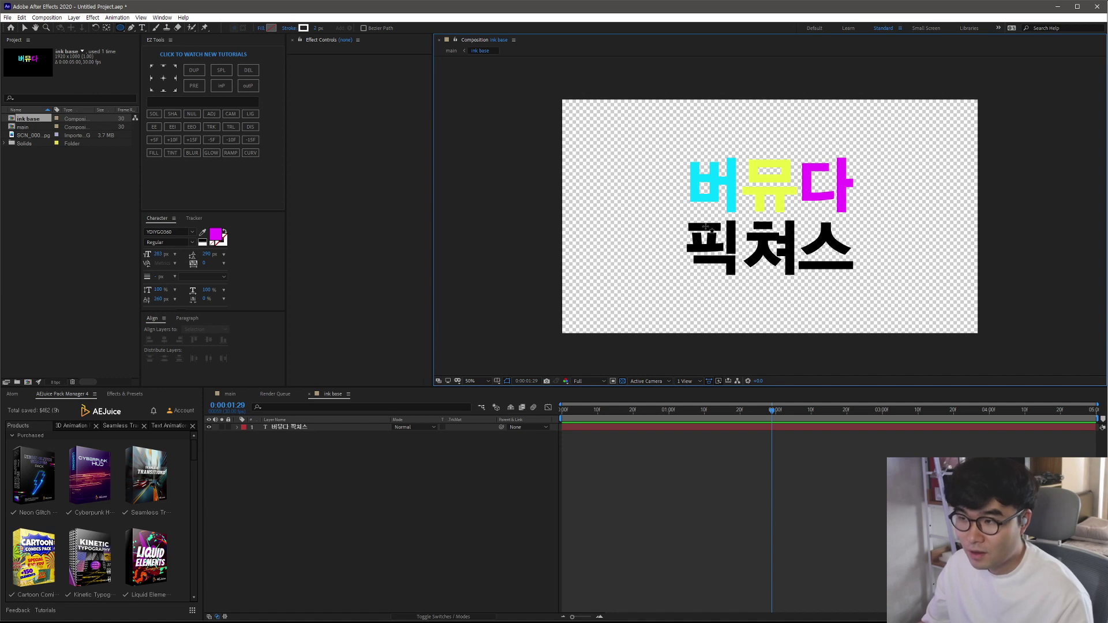
{"action": "left_click", "coordinate": [229, 394]}
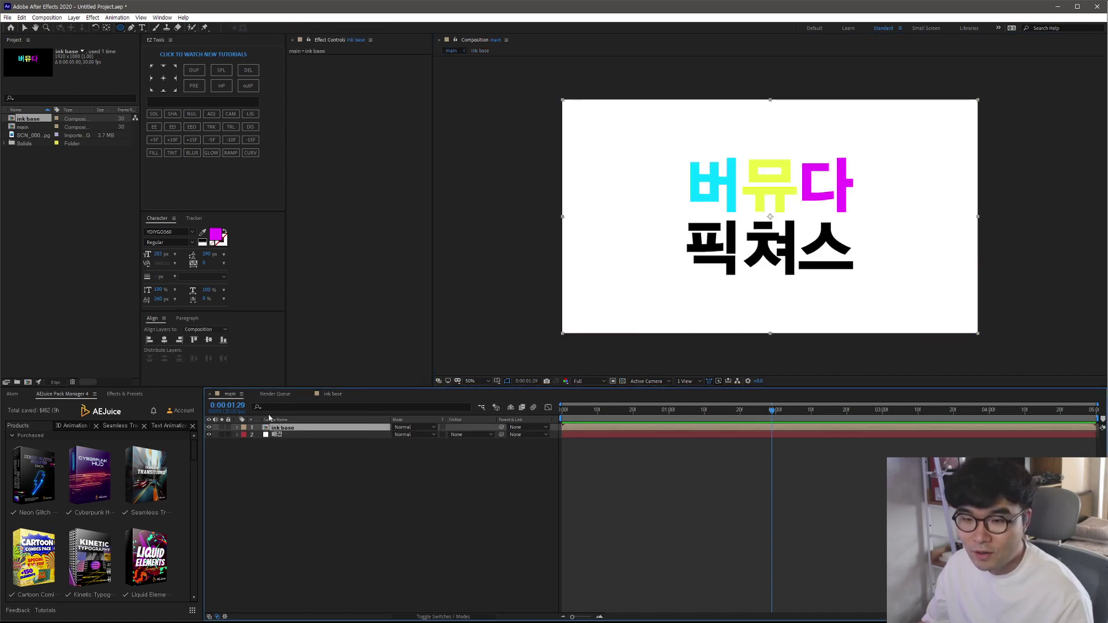
{"action": "right_click", "coordinate": [305, 432]}
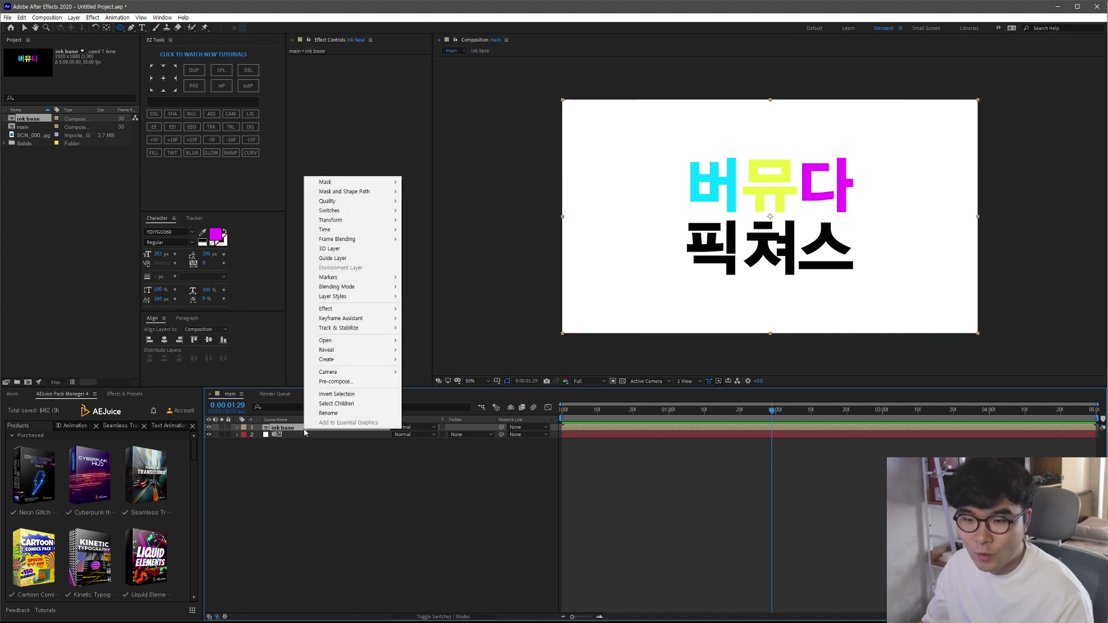
{"action": "left_click", "coordinate": [346, 383]}
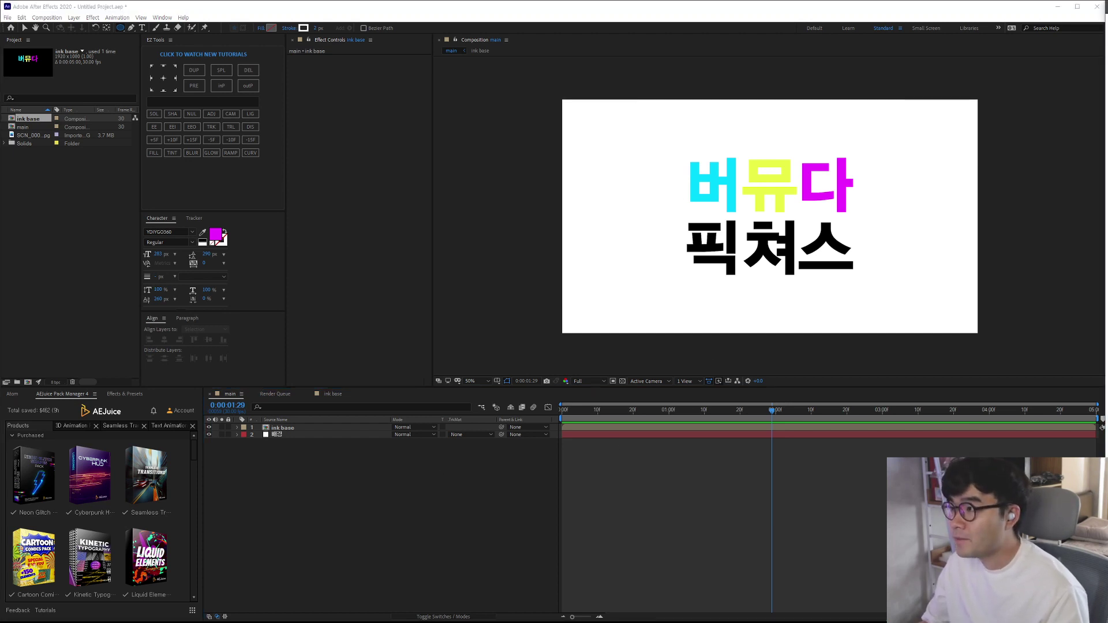
{"action": "left_click", "coordinate": [331, 534]}
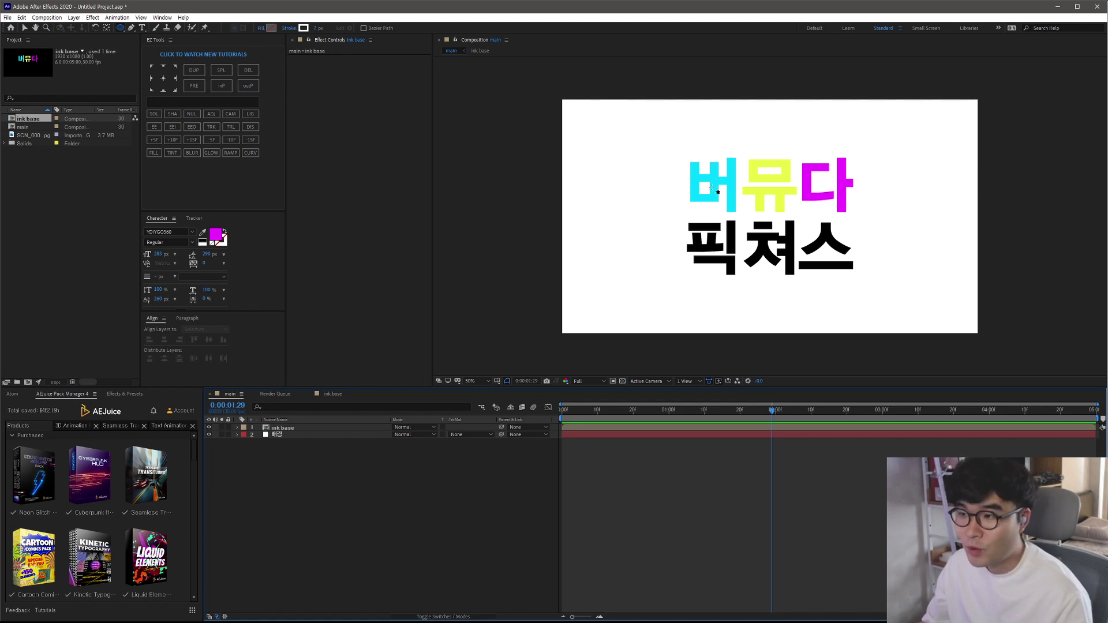
Step: Find the Camera Lens Blur effect and apply it to the ink base layer
{"action": "key", "text": "slash"}
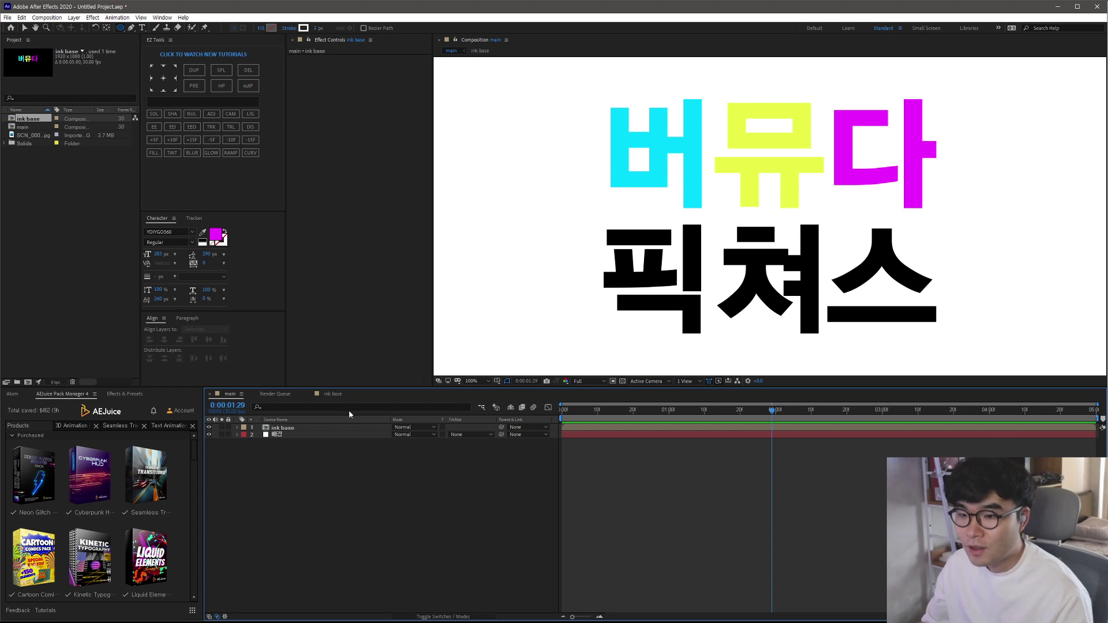
{"action": "left_click", "coordinate": [303, 428]}
{"action": "key", "text": "ctrl+space"}
{"action": "type", "text": "g"}
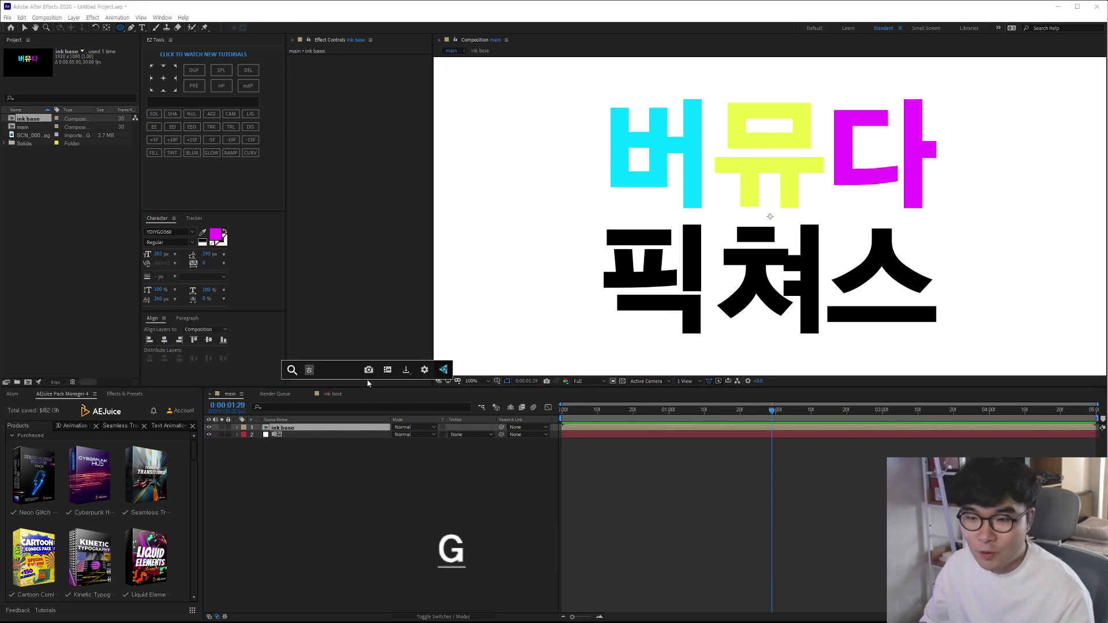
{"action": "key", "text": "BackSpace"}
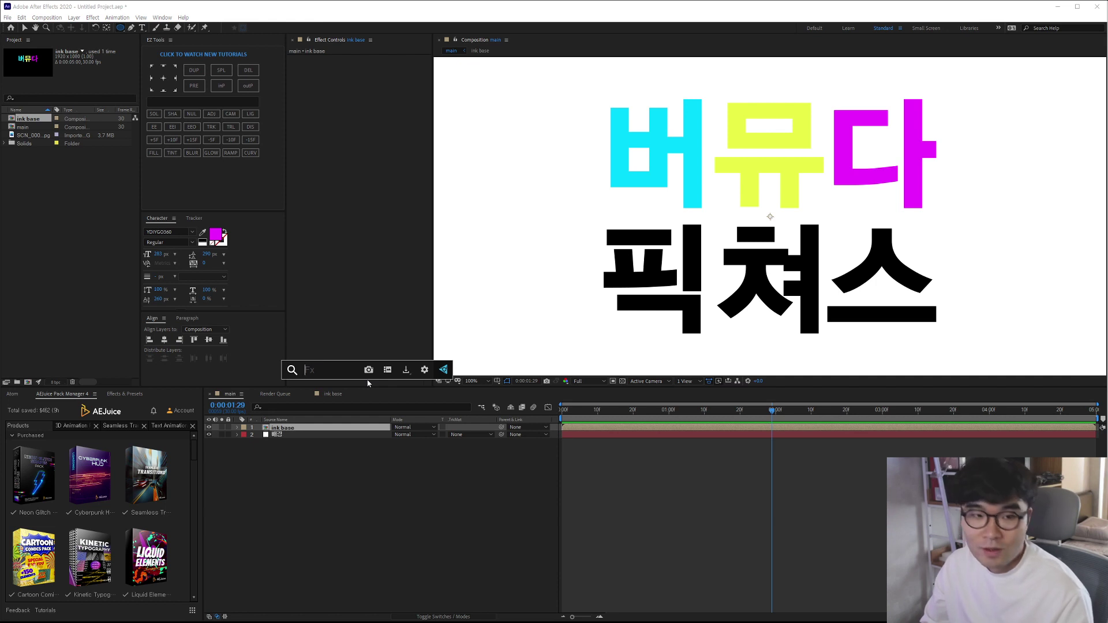
{"action": "type", "text": "cam"}
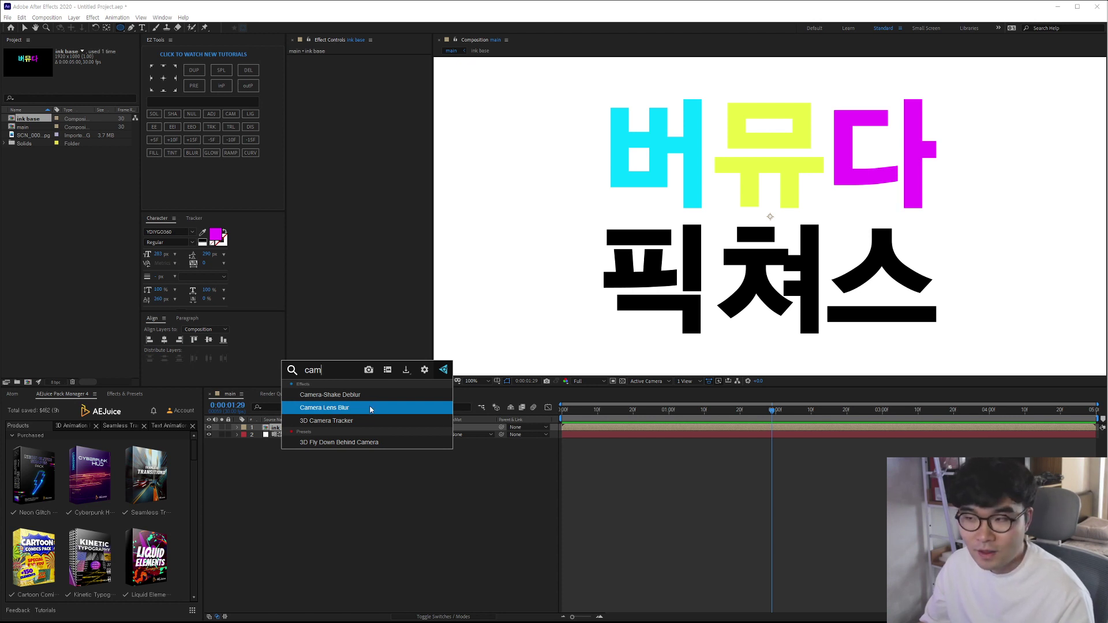
{"action": "left_click", "coordinate": [369, 409]}
Step: Set the Camera Lens Blur's Blur Radius to 100 on the ink base layer
{"action": "scroll", "coordinate": [716, 249], "scroll_direction": "down", "scroll_amount": 2}
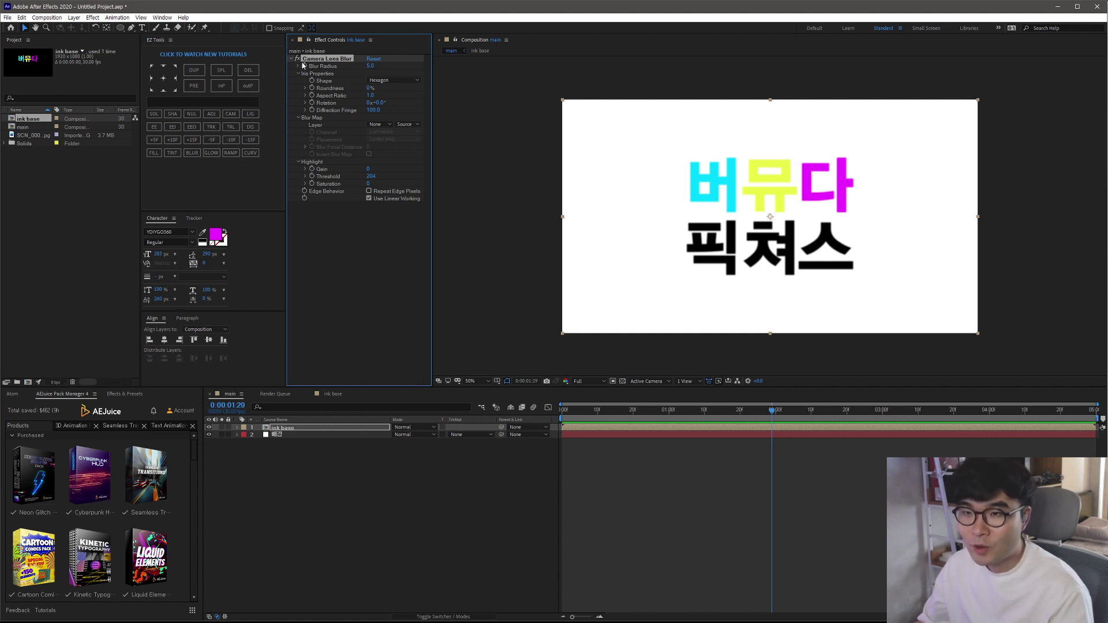
{"action": "left_click", "coordinate": [370, 65]}
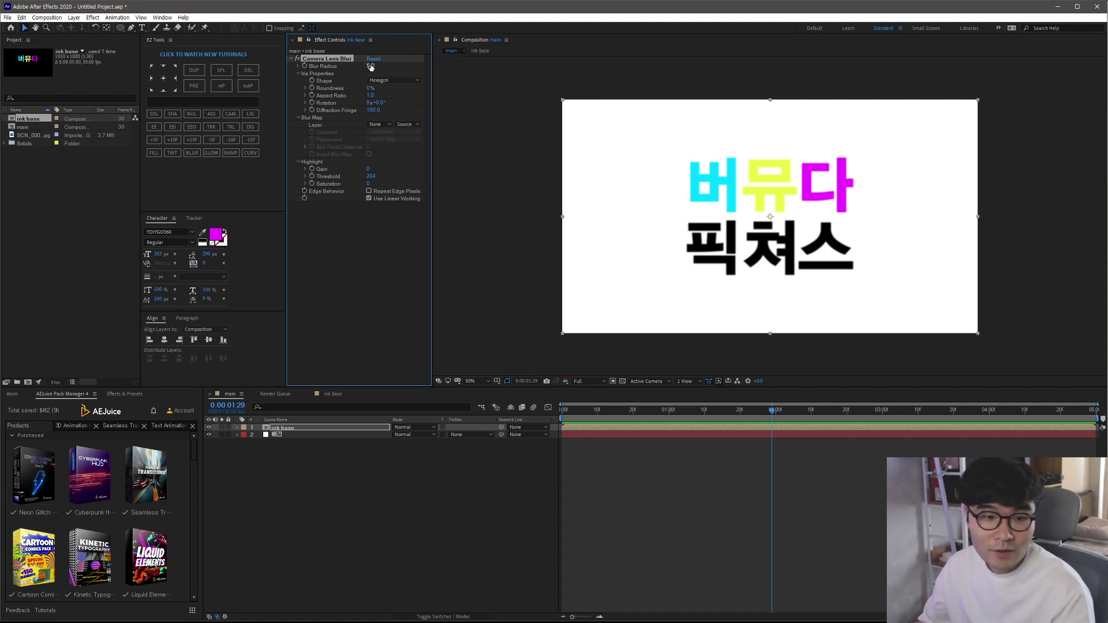
{"action": "type", "text": "100"}
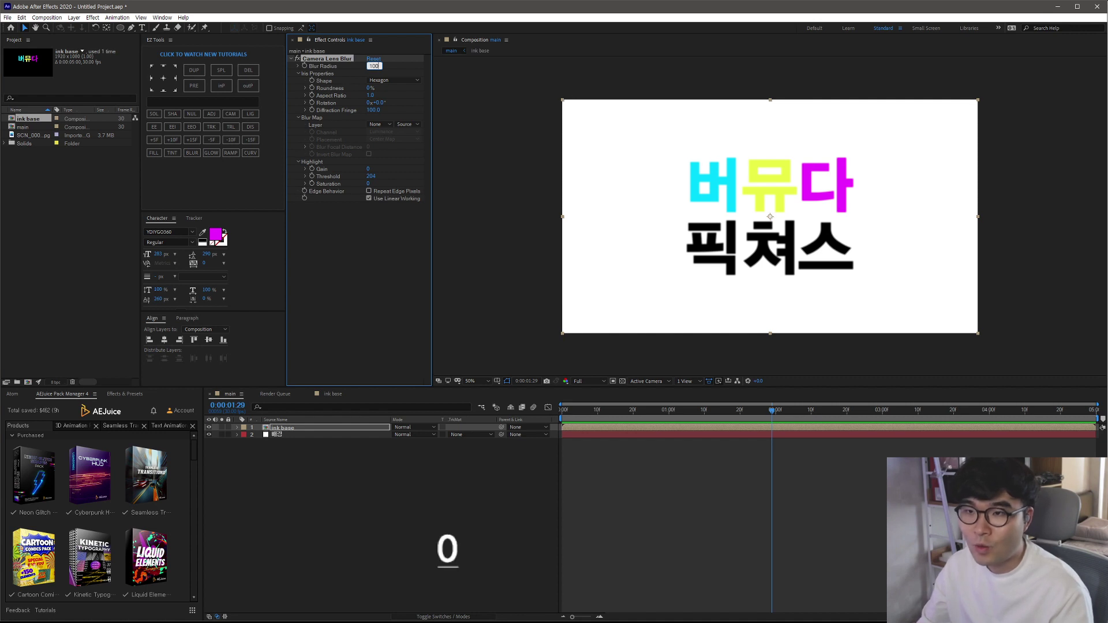
{"action": "key", "text": "Return"}
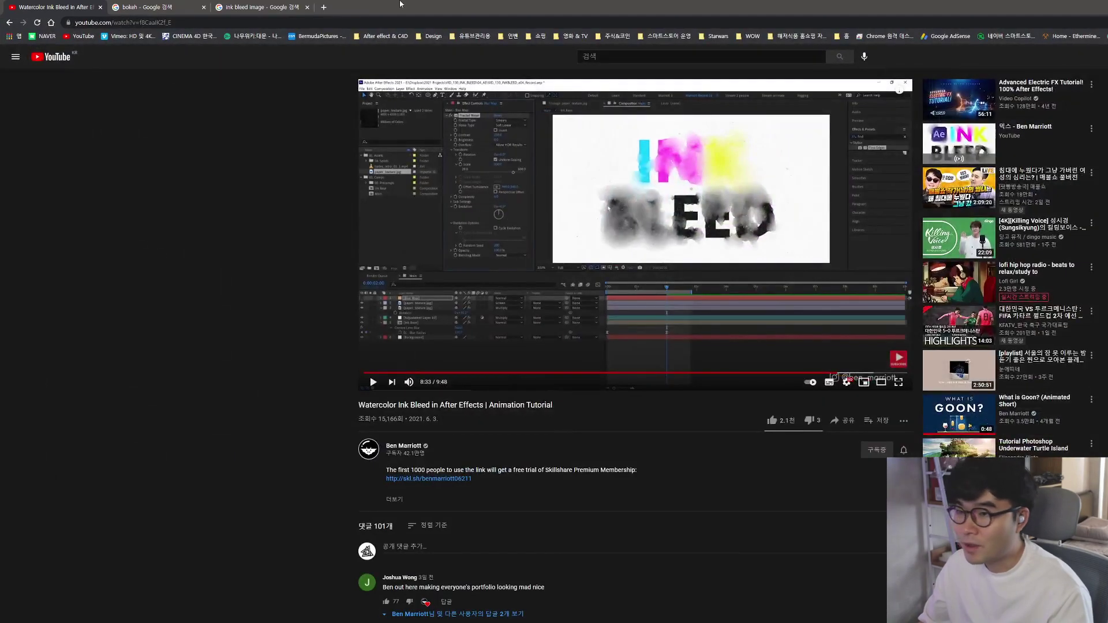
Step: In the web browser, open a bokeh photo from the image results as a blur reference, and return to After Effects
{"action": "left_click", "coordinate": [208, 9]}
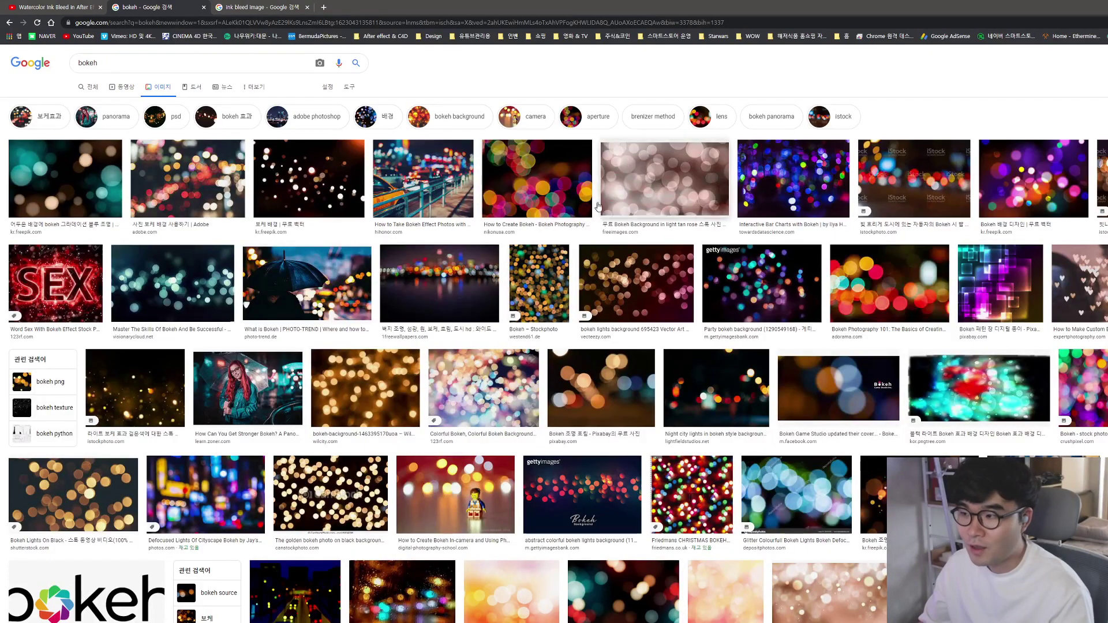
{"action": "left_click", "coordinate": [175, 191]}
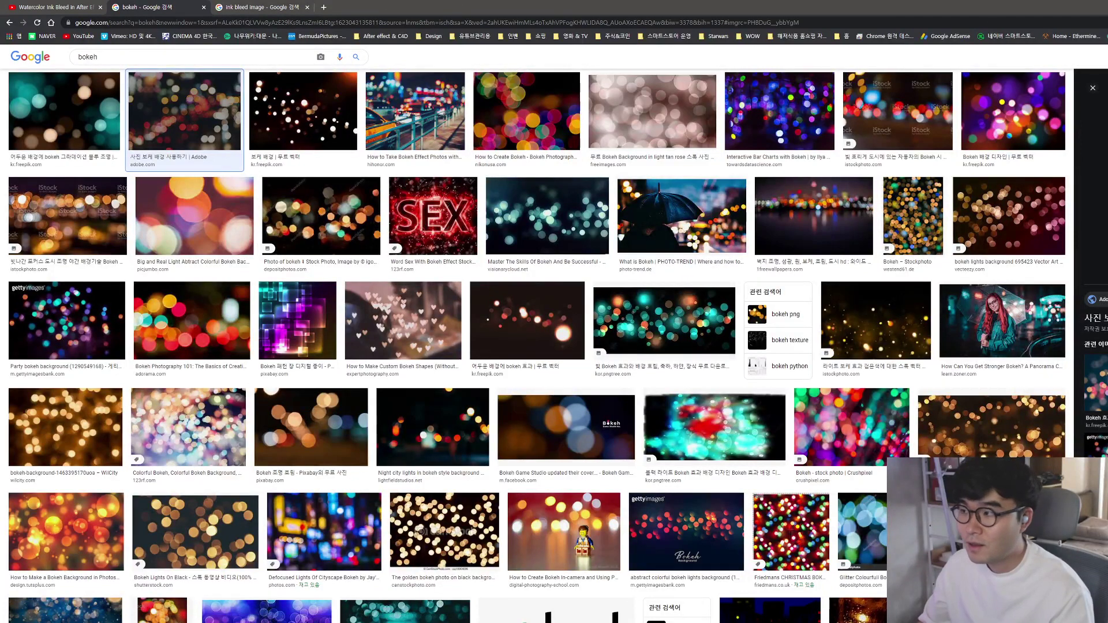
{"action": "double_click", "coordinate": [413, 8]}
{"action": "left_click_drag", "start_coordinate": [414, 26], "coordinate": [421, 24]}
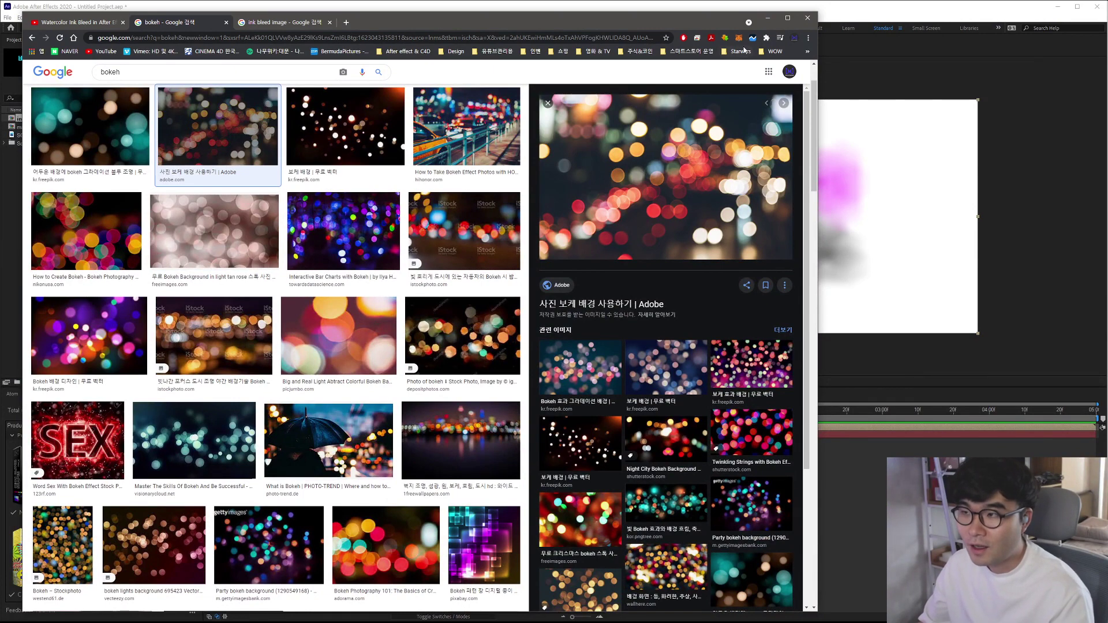
{"action": "left_click", "coordinate": [767, 17]}
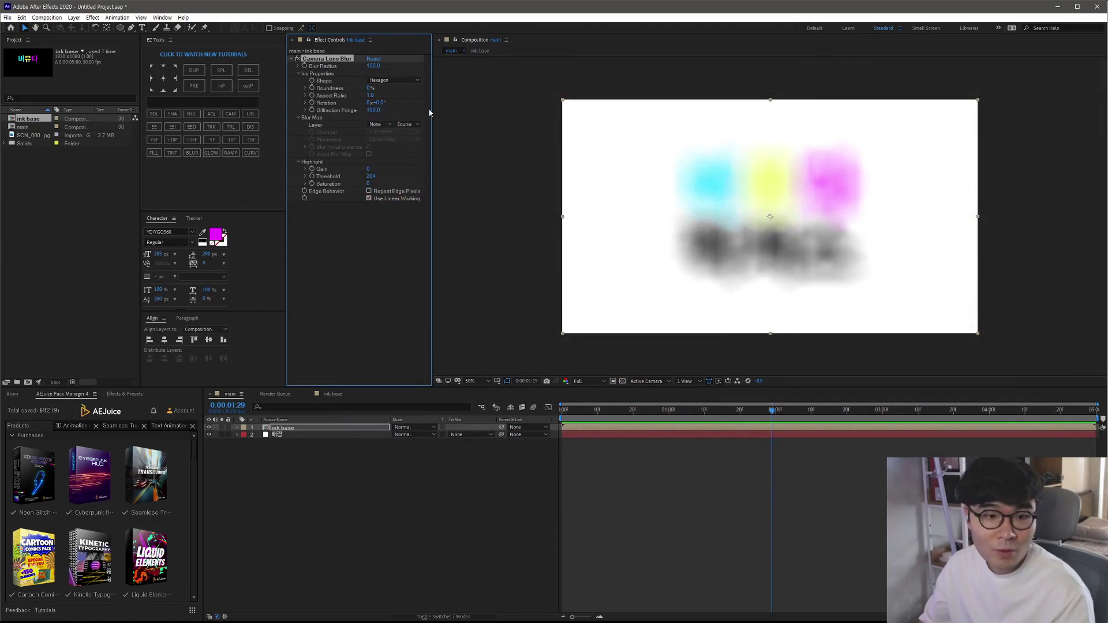
Step: Create a second white comp-size solid named "블러 맵" above the ink base layer
{"action": "left_click", "coordinate": [329, 440]}
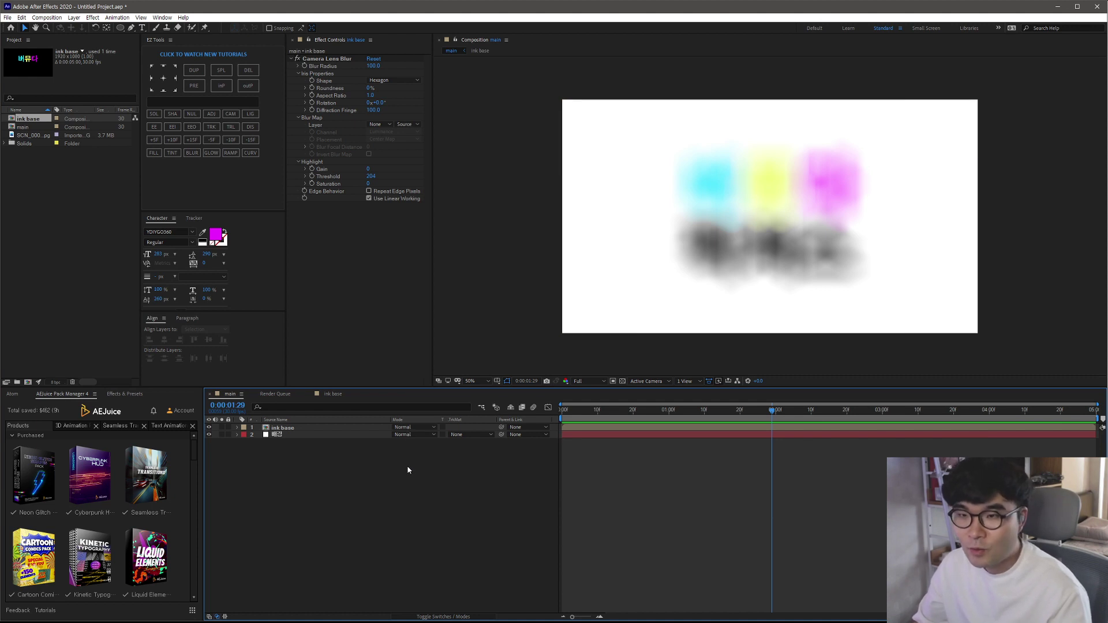
{"action": "right_click", "coordinate": [441, 451]}
{"action": "mouse_move", "coordinate": [481, 457]}
{"action": "left_click", "coordinate": [611, 476]}
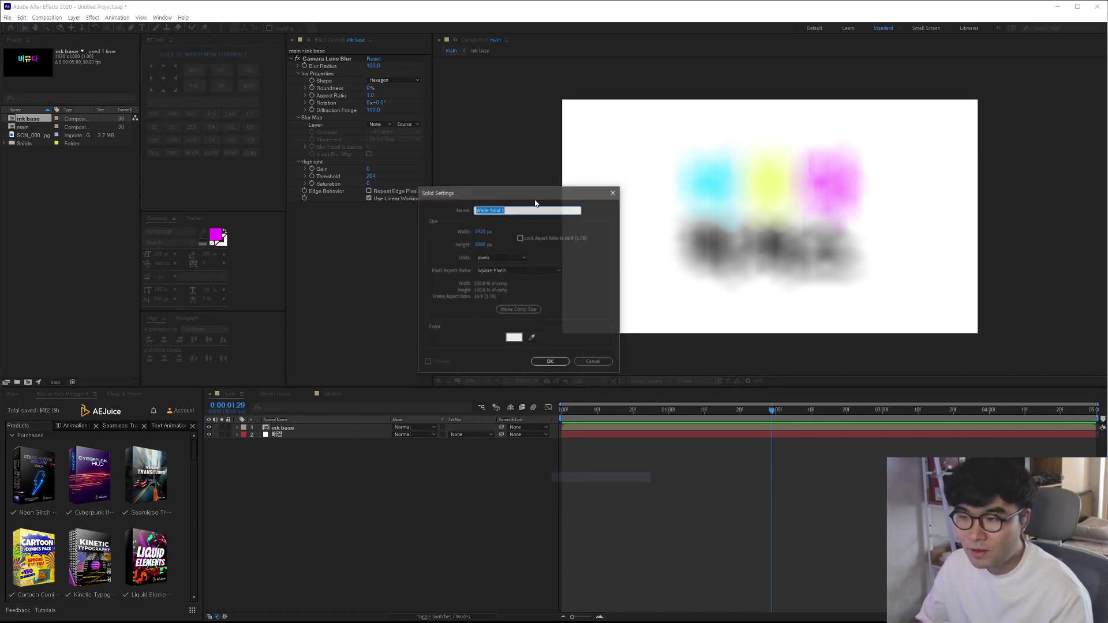
{"action": "key", "text": "BackSpace"}
{"action": "type", "text": "르"}
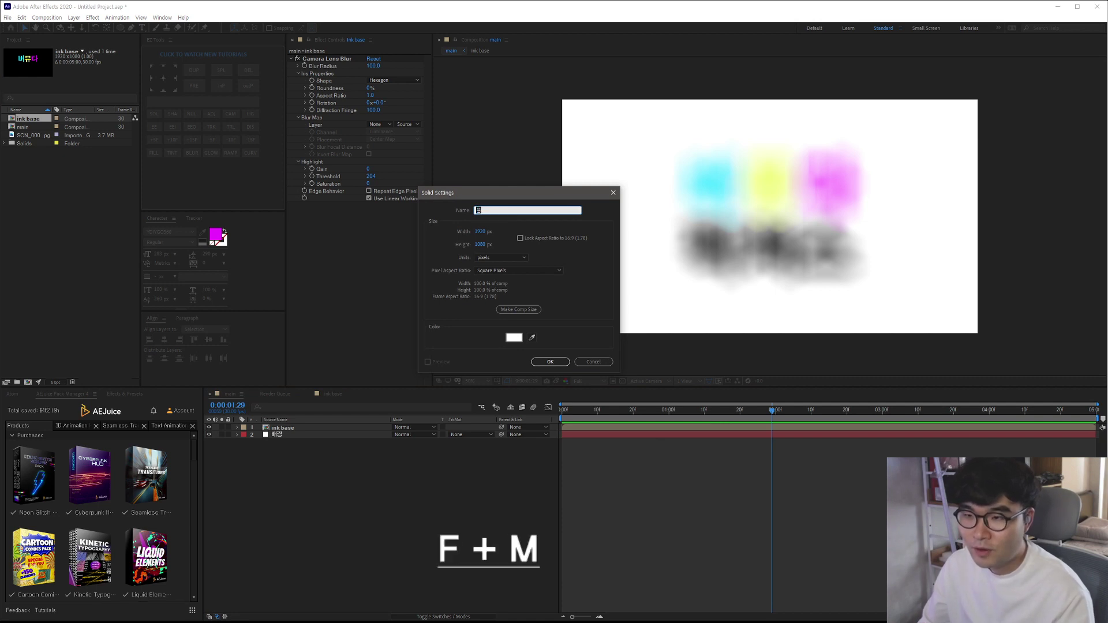
{"action": "type", "text": " 맵"}
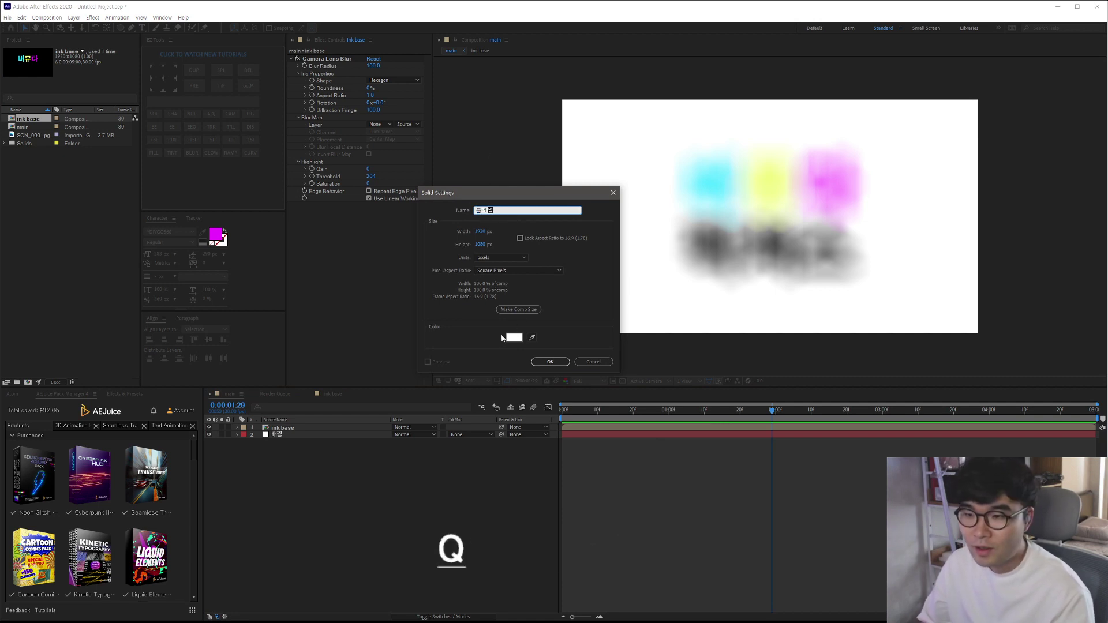
{"action": "left_click", "coordinate": [550, 362]}
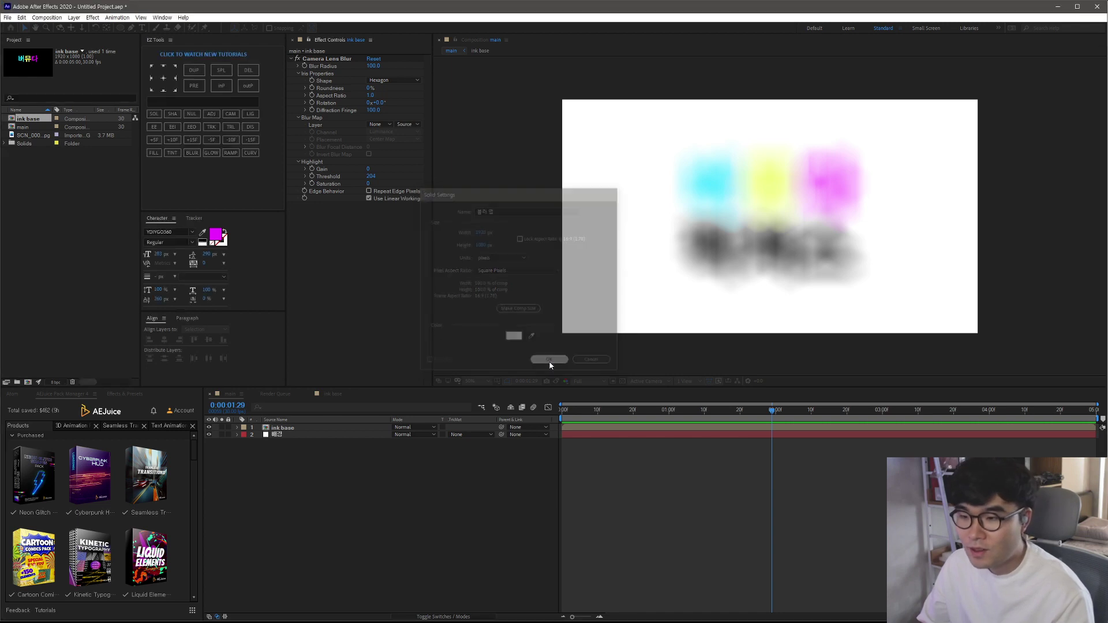
Step: Apply Gradient Ramp to the blur map solid and place its start and end points for a horizontal black-to-white transition across the centre
{"action": "key", "text": "ctrl+space"}
{"action": "type", "text": "g"}
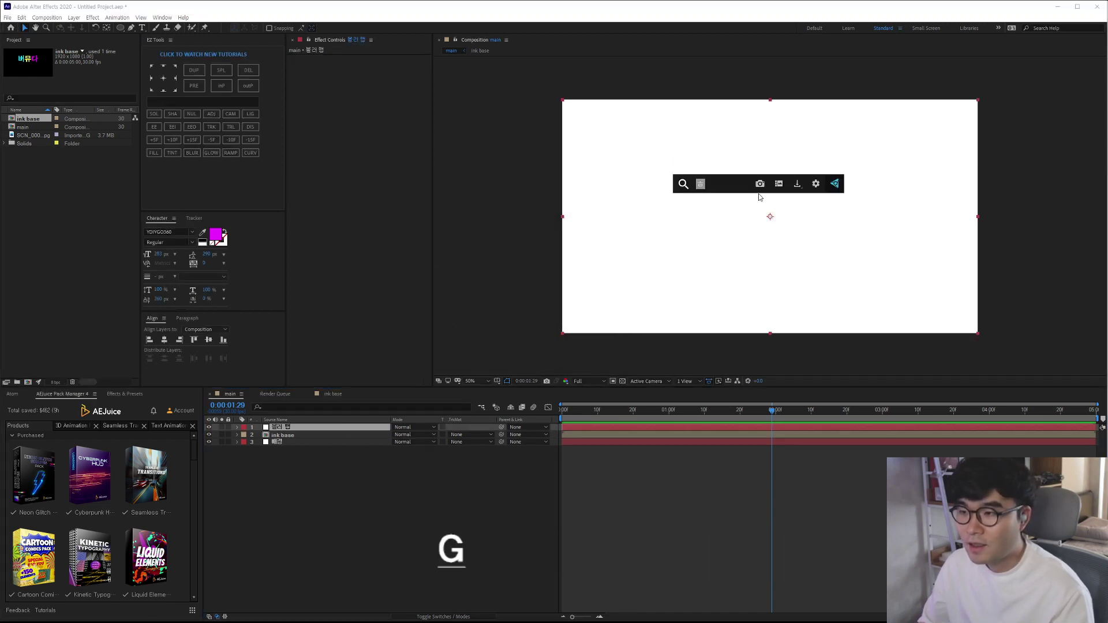
{"action": "type", "text": "rad"}
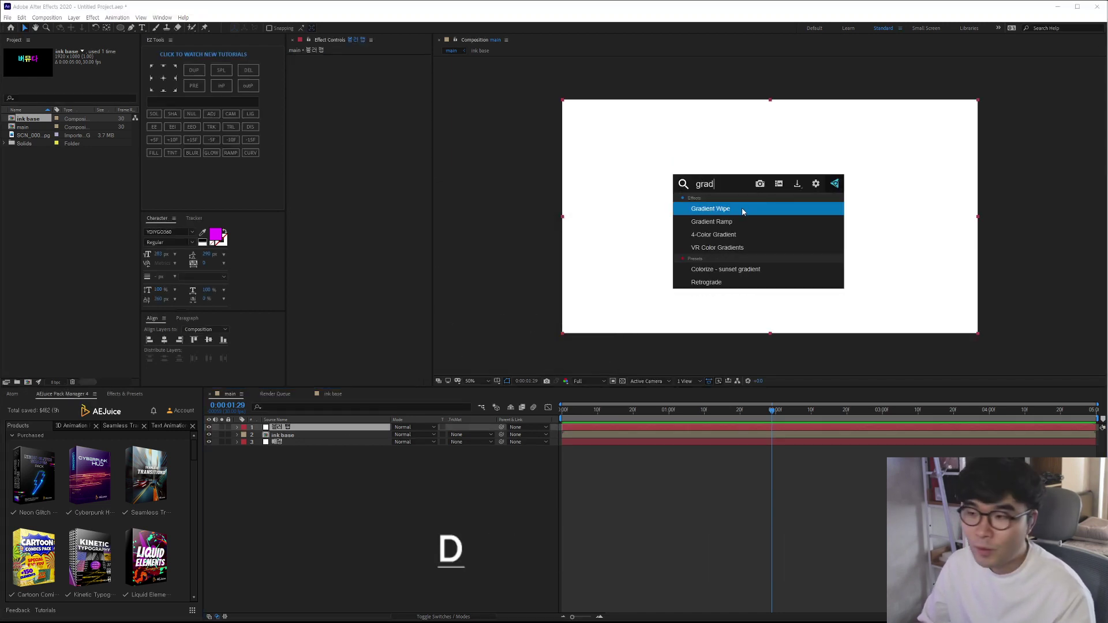
{"action": "left_click", "coordinate": [725, 221]}
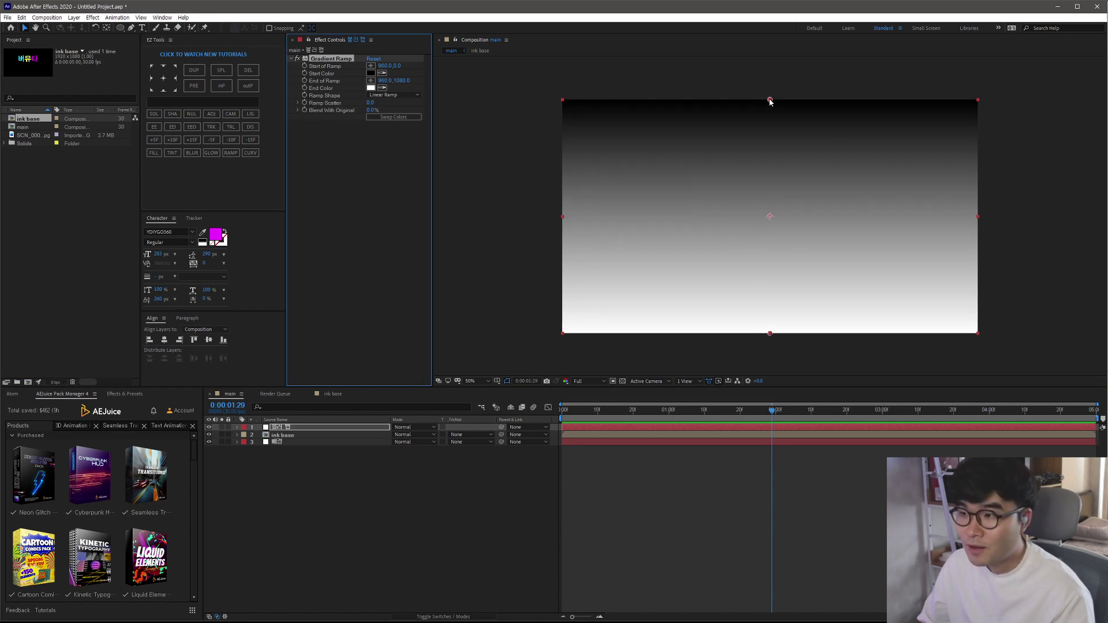
{"action": "left_click_drag", "start_coordinate": [770, 100], "coordinate": [711, 219]}
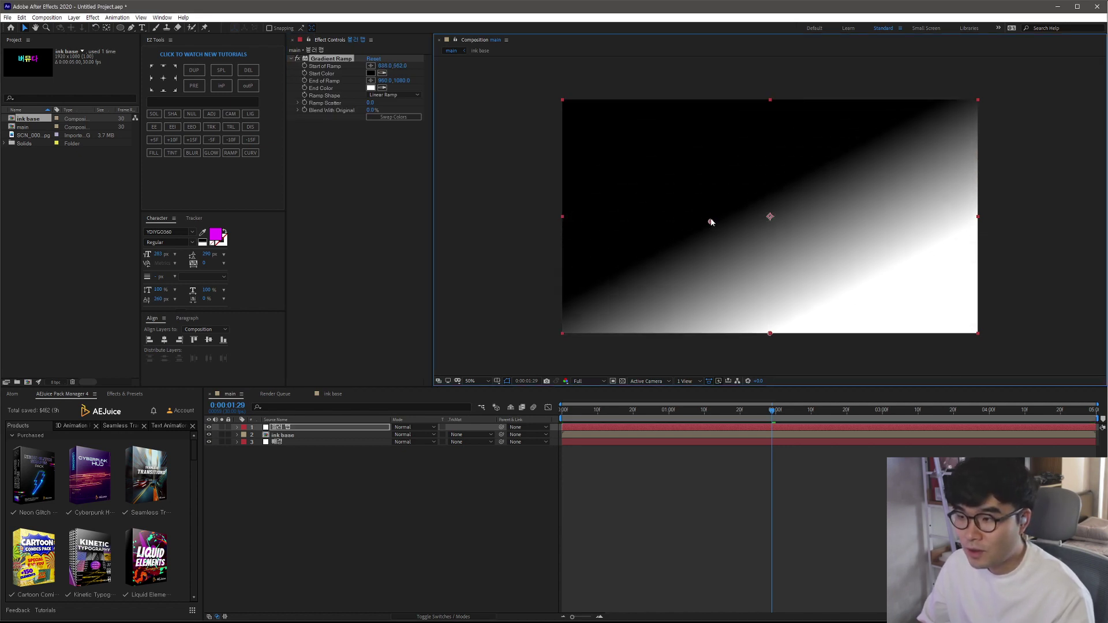
{"action": "left_click_drag", "start_coordinate": [769, 334], "coordinate": [822, 218]}
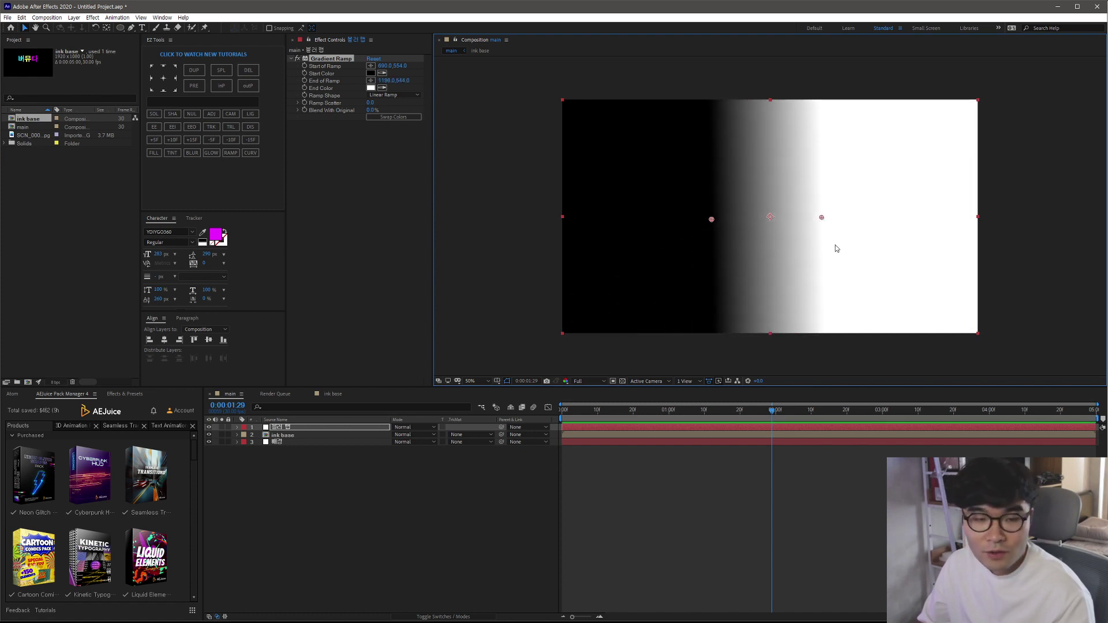
Step: Hide the "블러 맵" layer and assign it as the Blur Map layer of the ink base's Camera Lens Blur
{"action": "left_click", "coordinate": [208, 427]}
{"action": "left_click", "coordinate": [339, 436]}
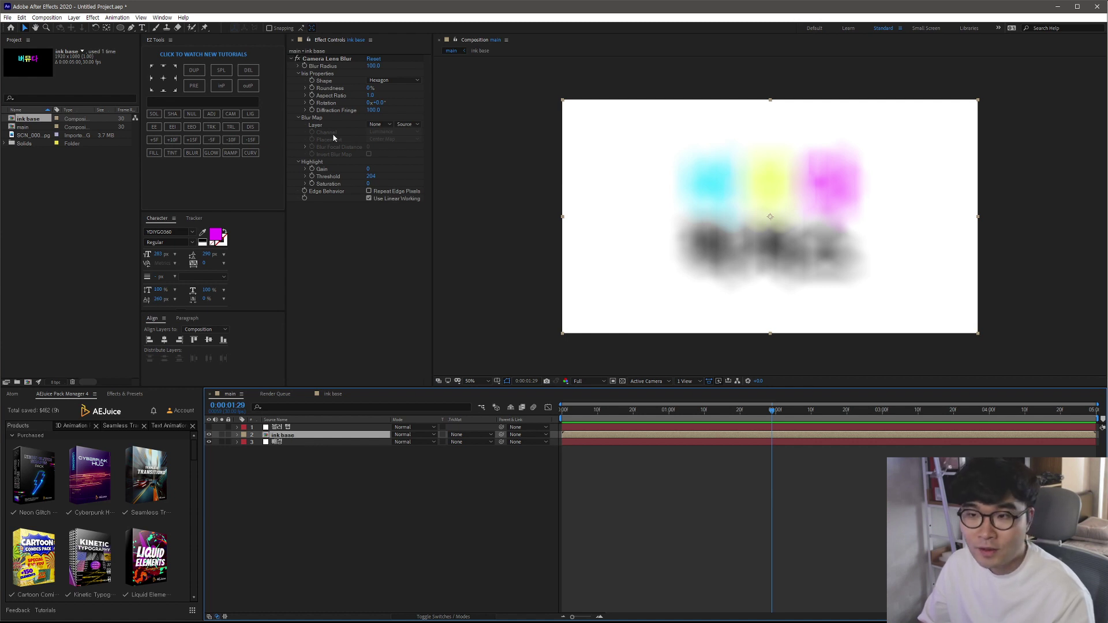
{"action": "left_click", "coordinate": [379, 124]}
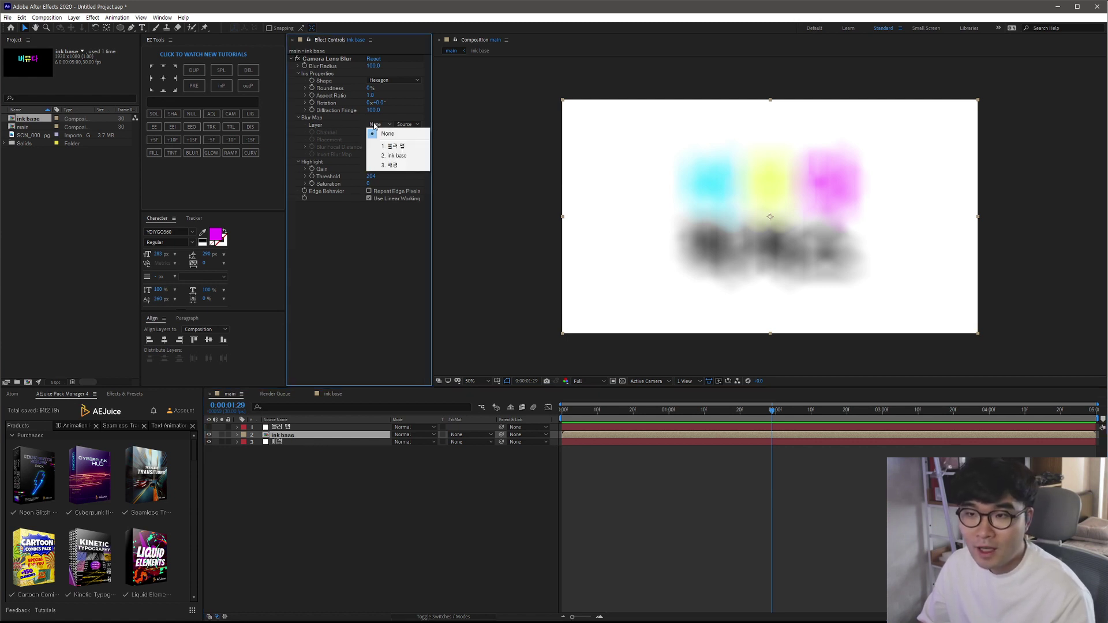
{"action": "left_click", "coordinate": [395, 146]}
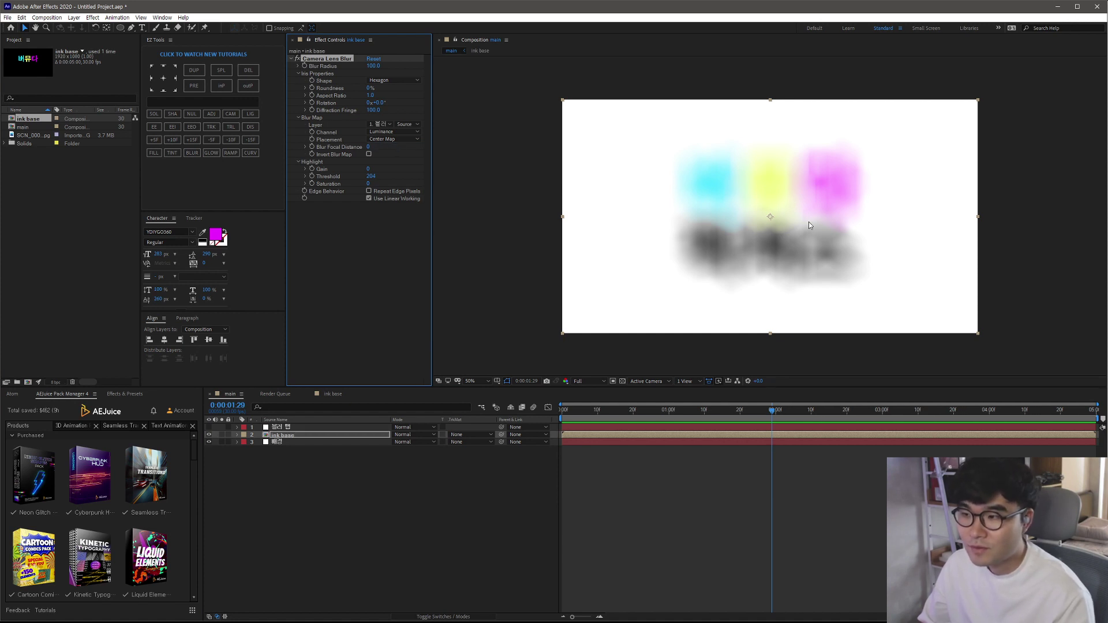
Step: Set the ink base's Camera Lens Blur Radius to 50
{"action": "left_click", "coordinate": [371, 67]}
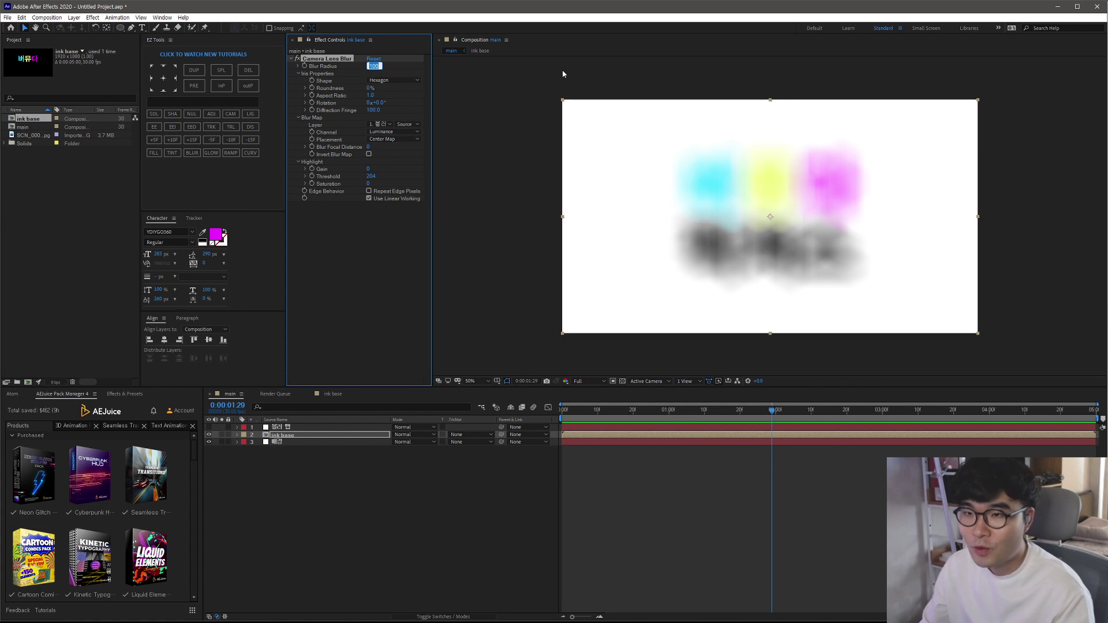
{"action": "type", "text": "50"}
{"action": "key", "text": "Return"}
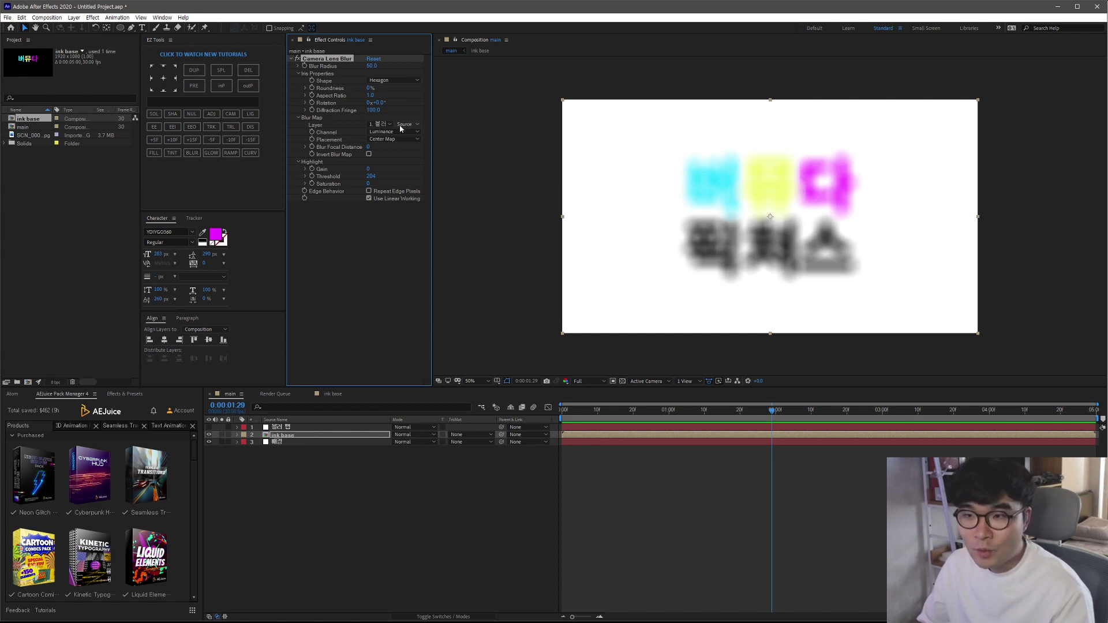
Step: Make the ink base's Camera Lens Blur read its blur map layer with Effects & Masks instead of Source
{"action": "left_click", "coordinate": [402, 125]}
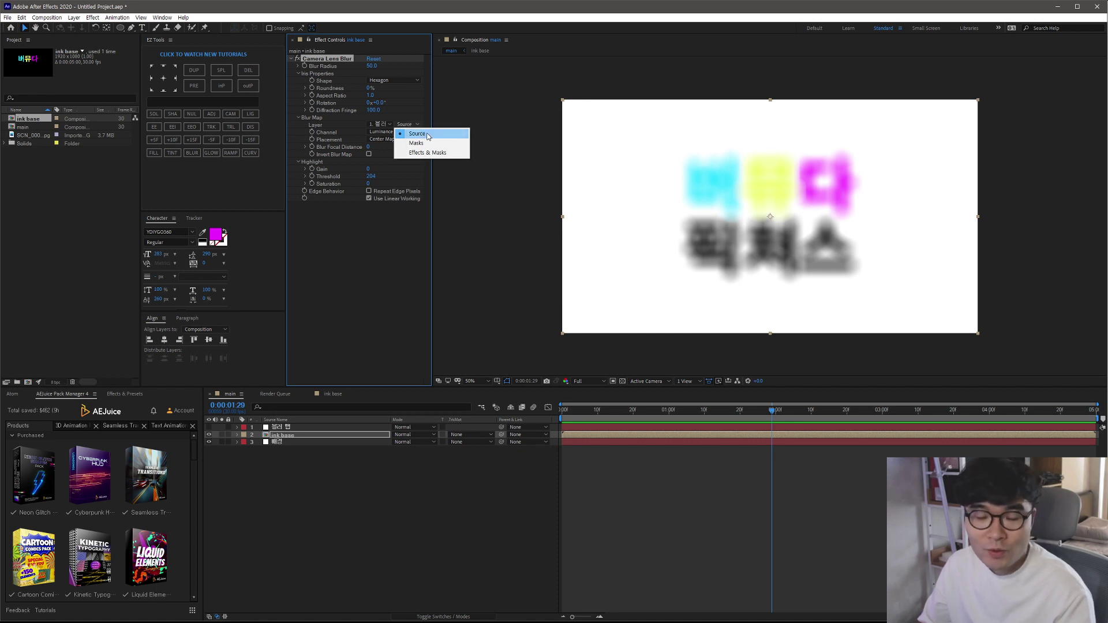
{"action": "left_click", "coordinate": [290, 428]}
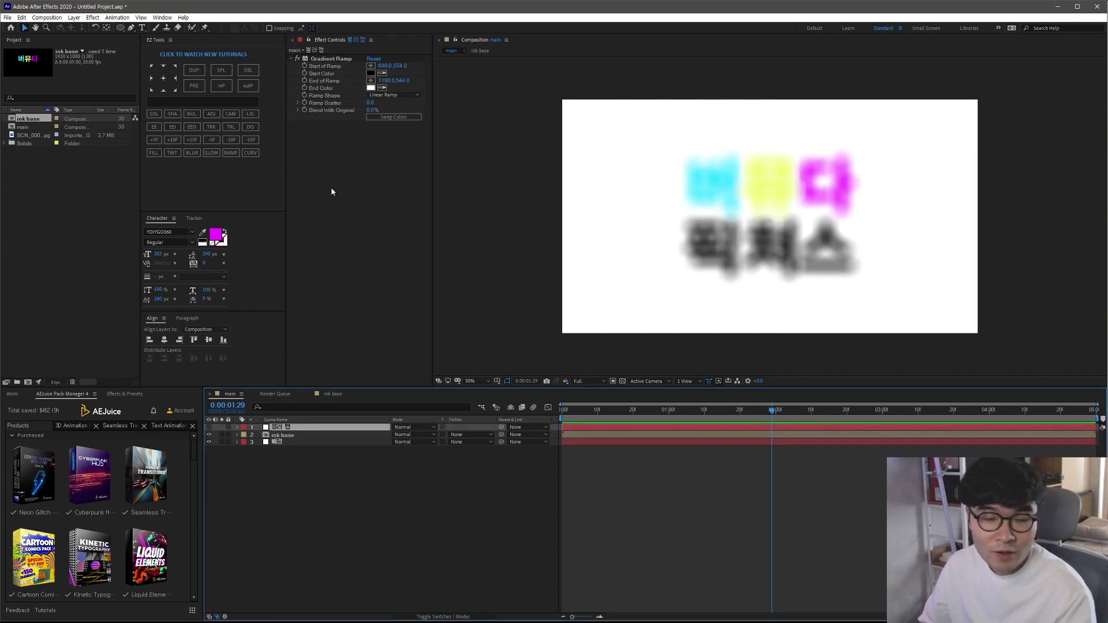
{"action": "key", "text": "ctrl+Down"}
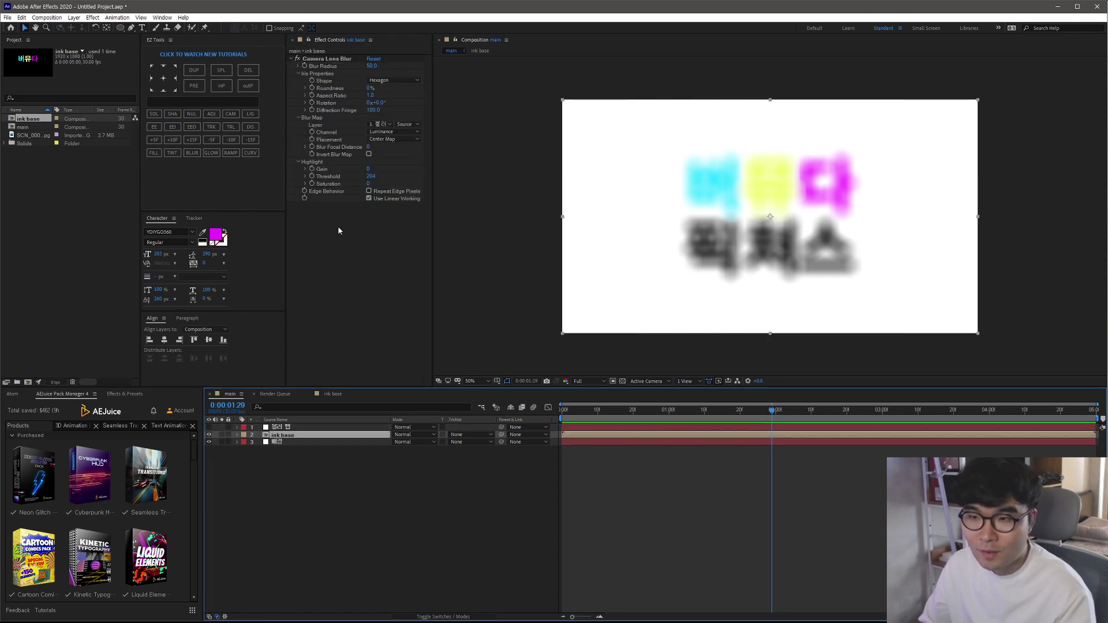
{"action": "left_click", "coordinate": [409, 125]}
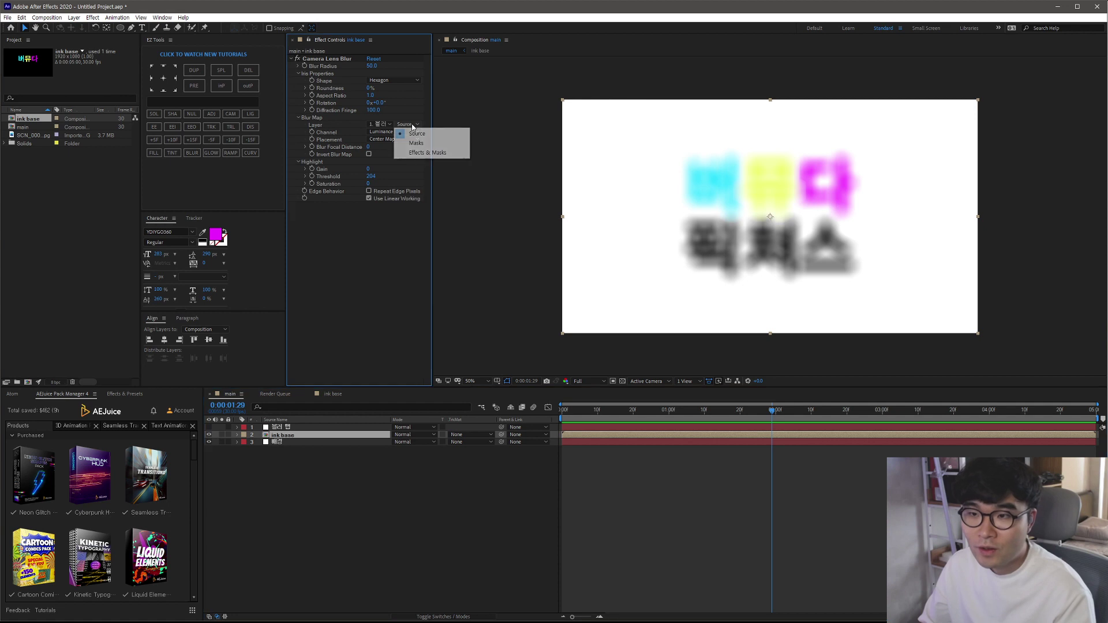
{"action": "left_click", "coordinate": [461, 153]}
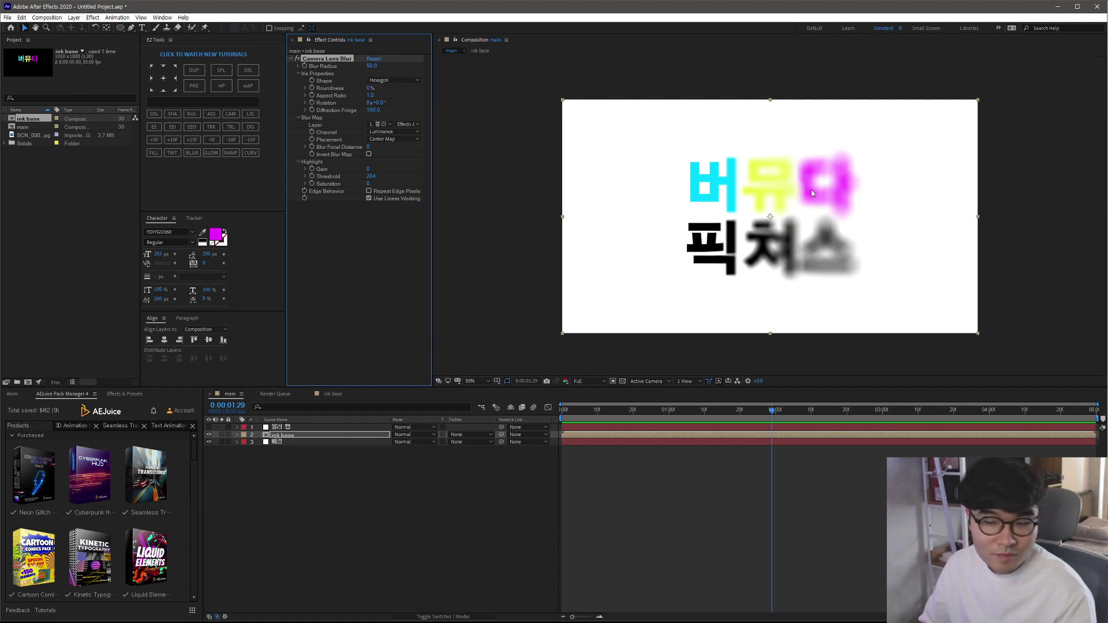
Step: Show the "블러 맵" layer and replace its Gradient Ramp effect with Fractal Noise
{"action": "left_click", "coordinate": [288, 427]}
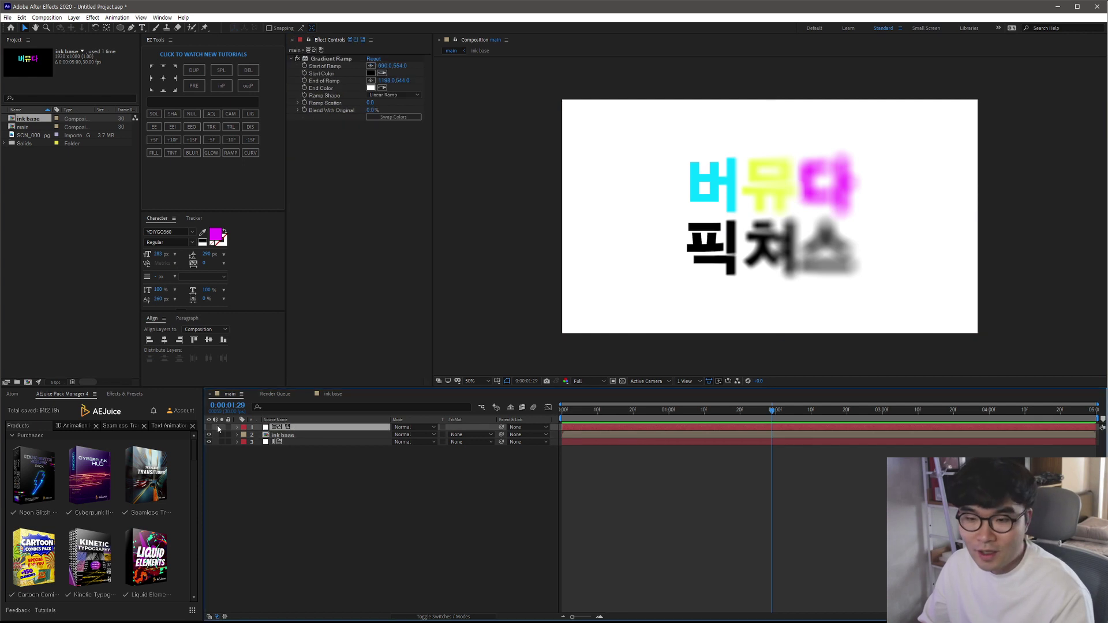
{"action": "left_click", "coordinate": [209, 426]}
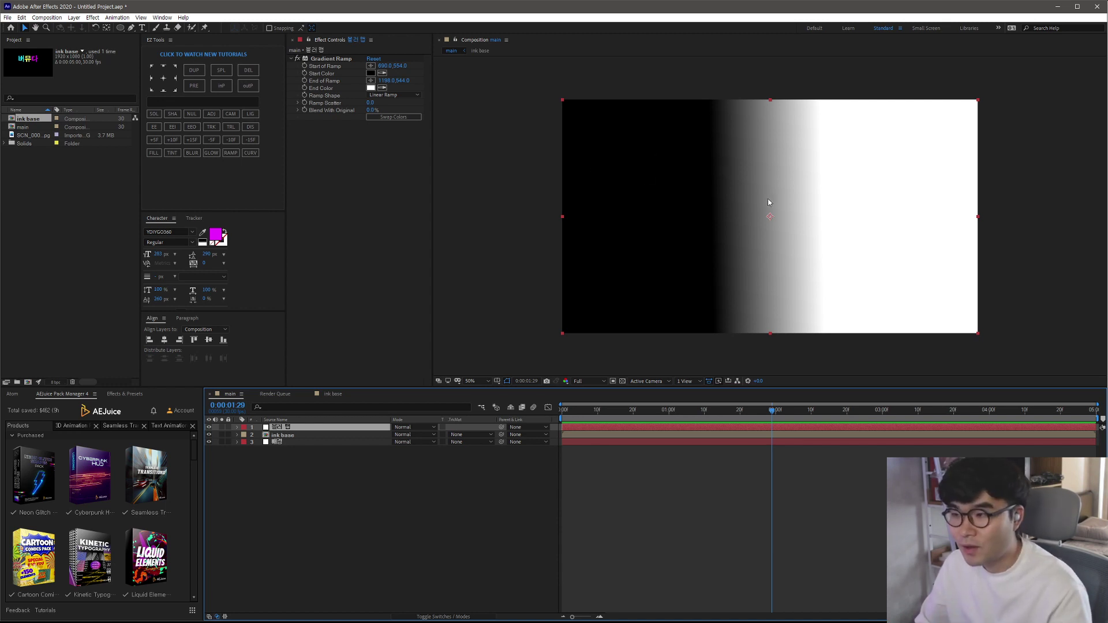
{"action": "left_click", "coordinate": [209, 428]}
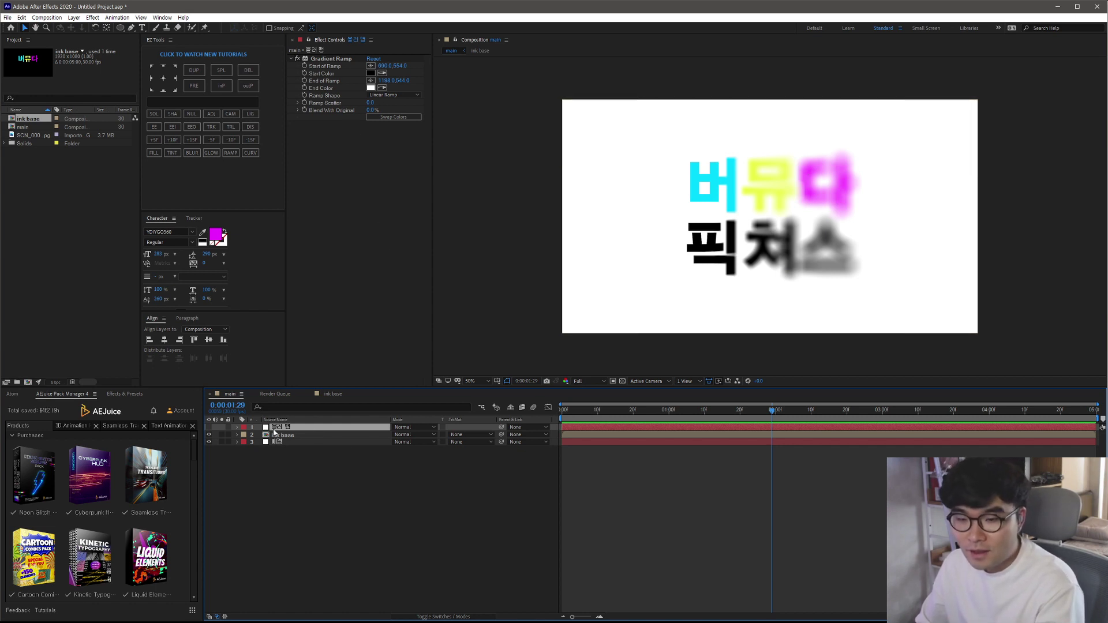
{"action": "left_click", "coordinate": [209, 427]}
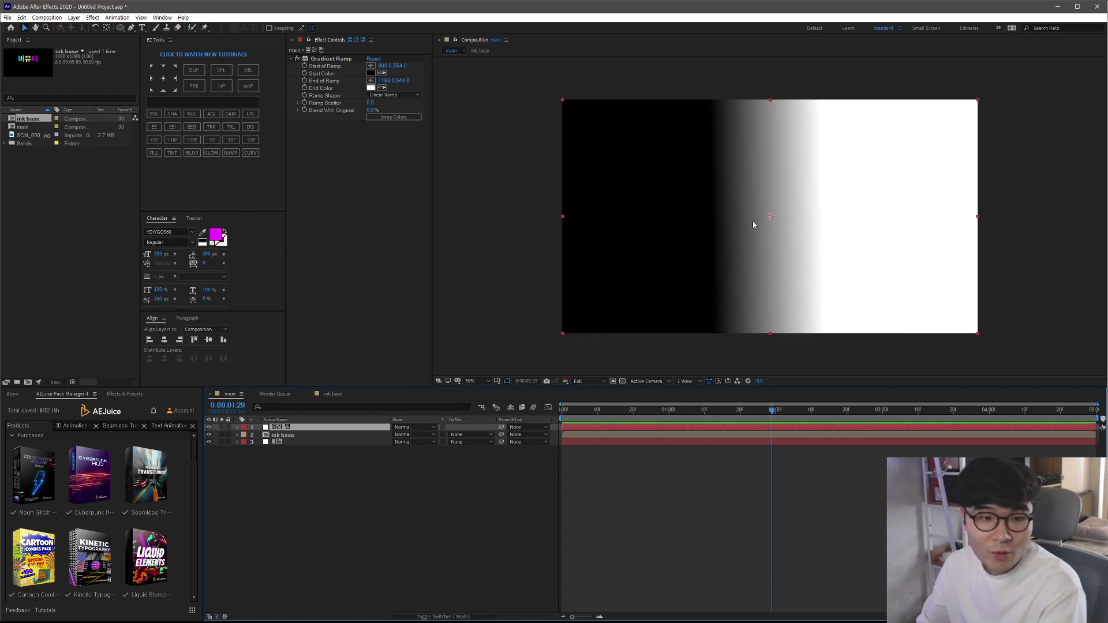
{"action": "left_click", "coordinate": [316, 60]}
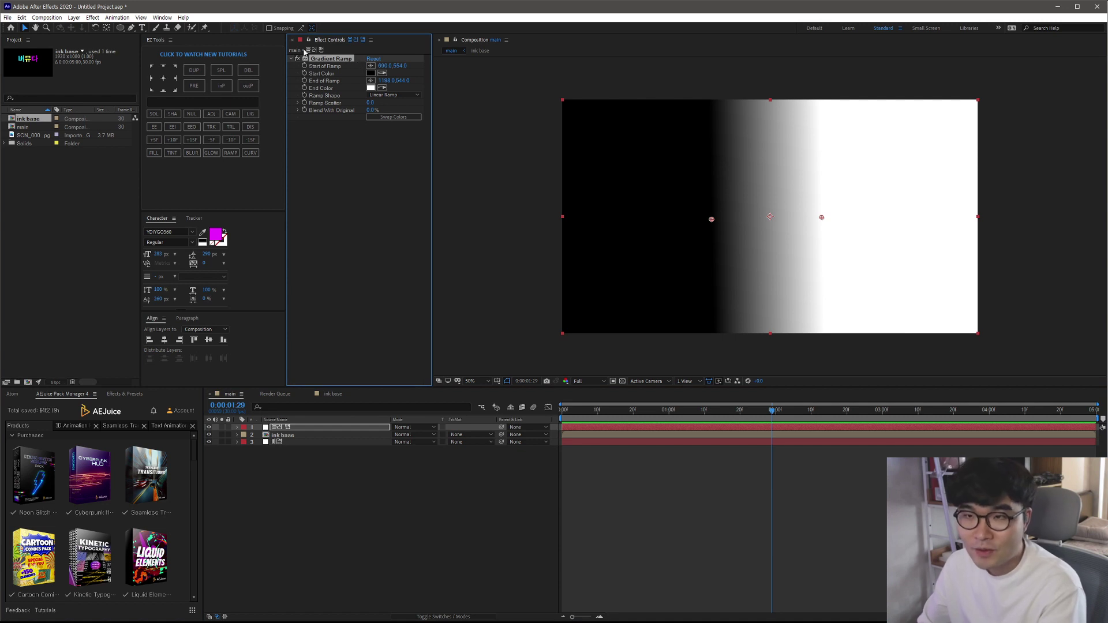
{"action": "key", "text": "Delete"}
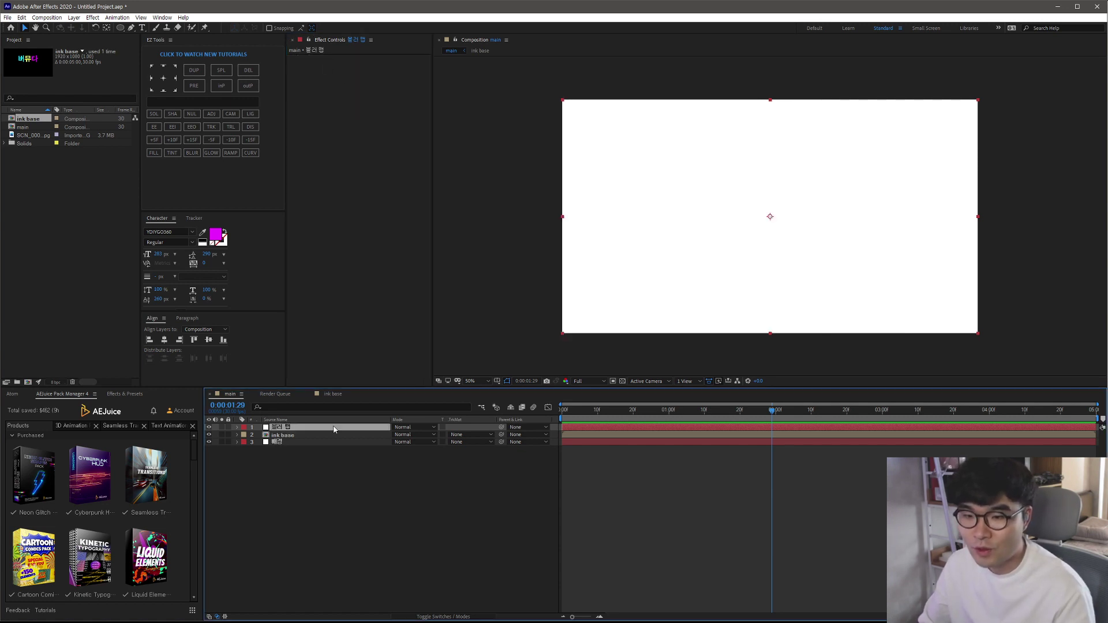
{"action": "key", "text": "ctrl+space"}
{"action": "type", "text": "frac"}
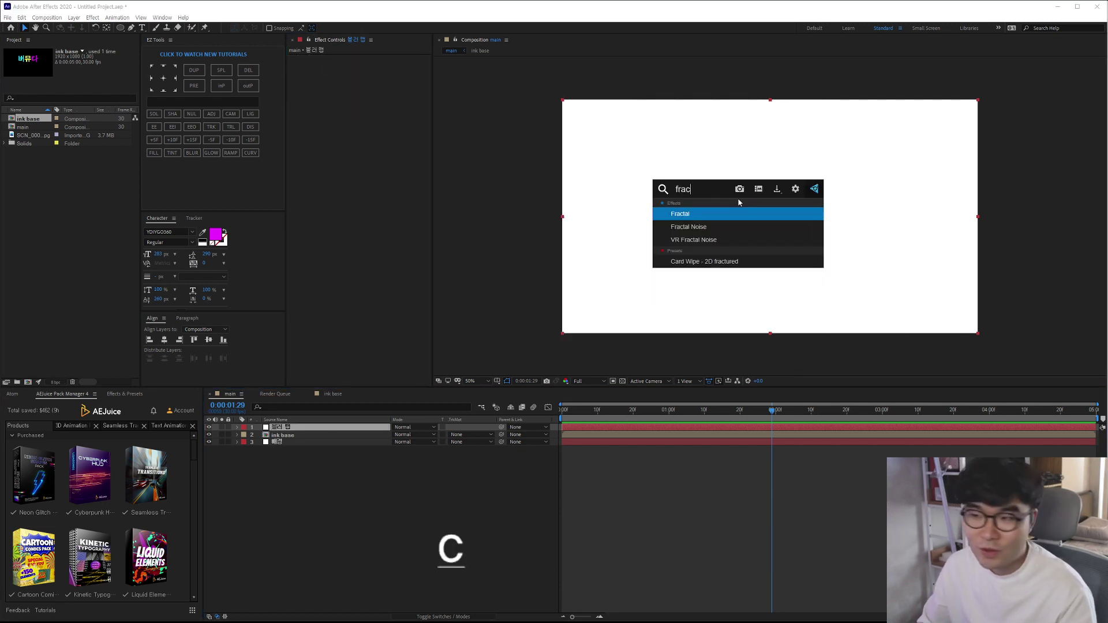
{"action": "left_click", "coordinate": [727, 231]}
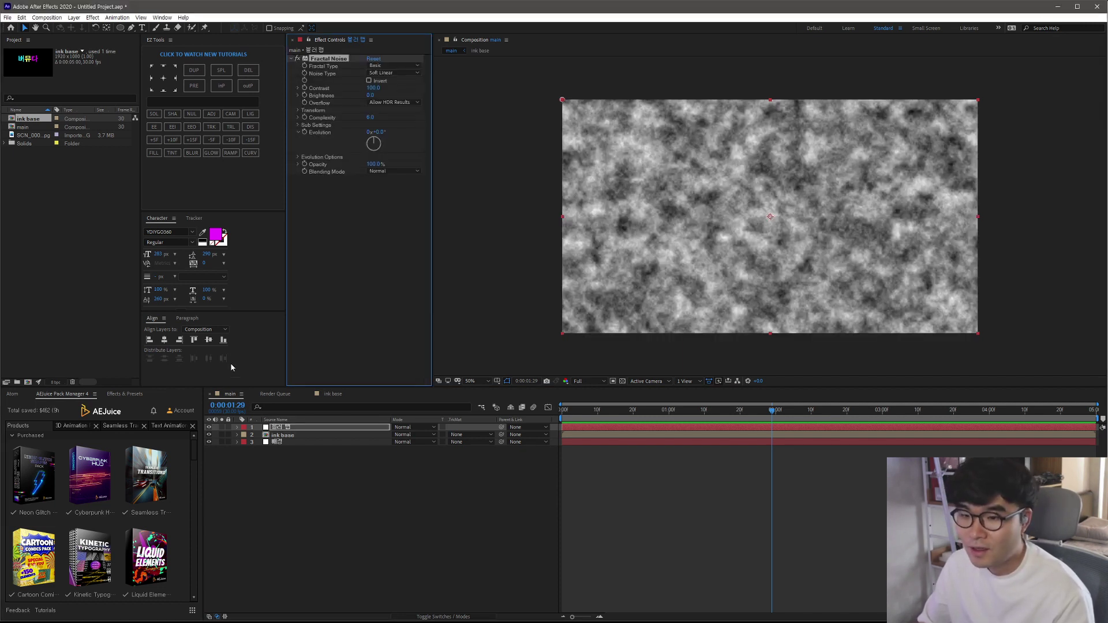
Step: Hide the "블러 맵" layer and change its Fractal Noise's Fractal Type to Smeary
{"action": "left_click", "coordinate": [208, 427]}
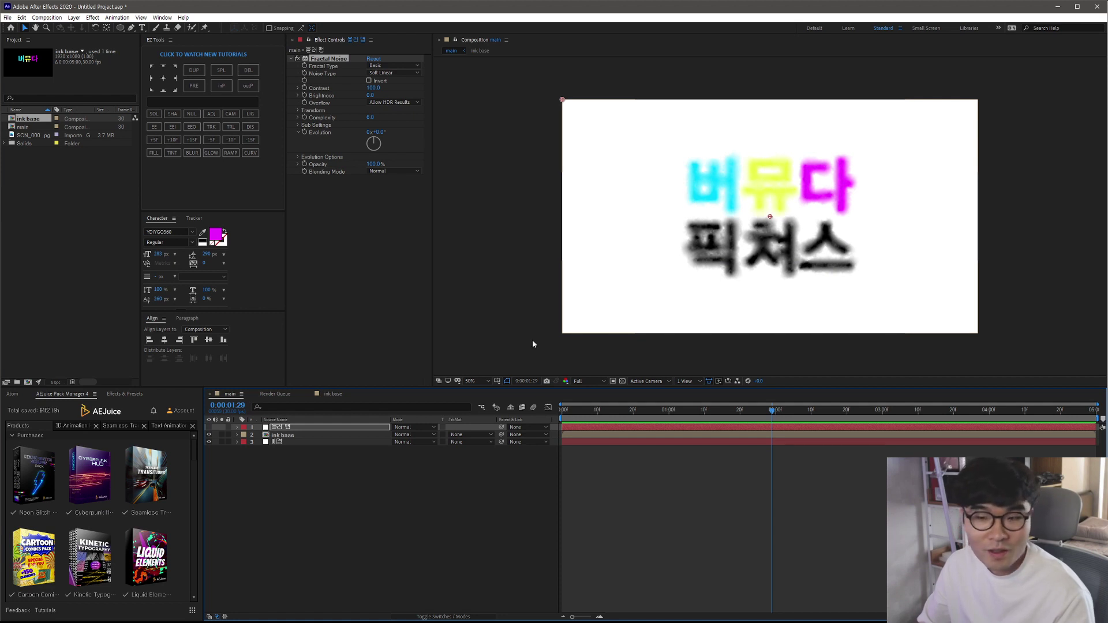
{"action": "left_click", "coordinate": [208, 427]}
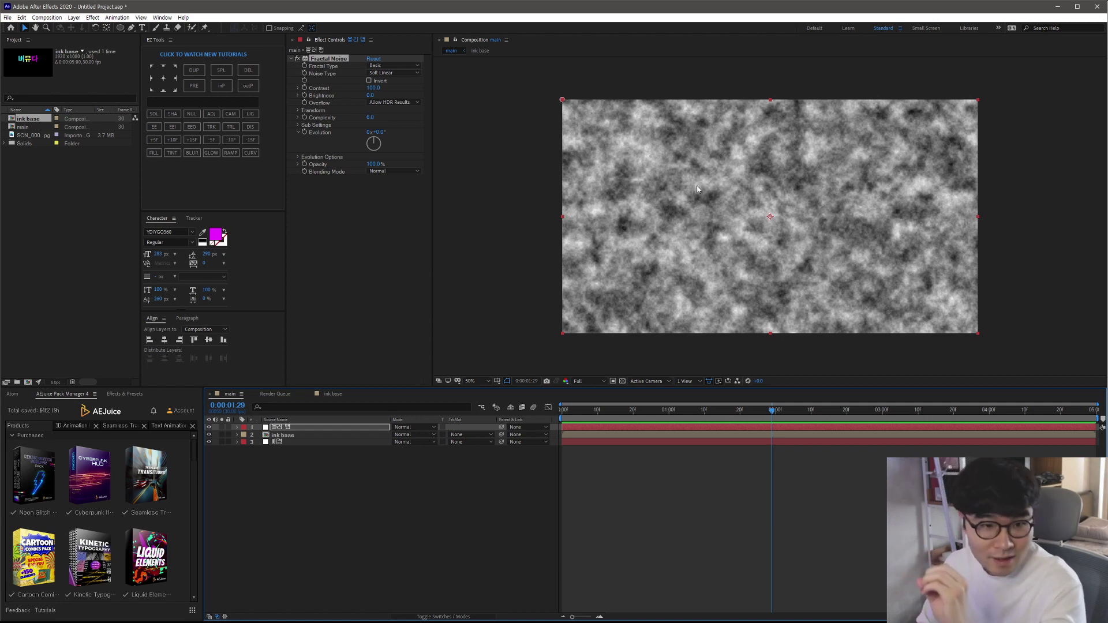
{"action": "left_click", "coordinate": [209, 427]}
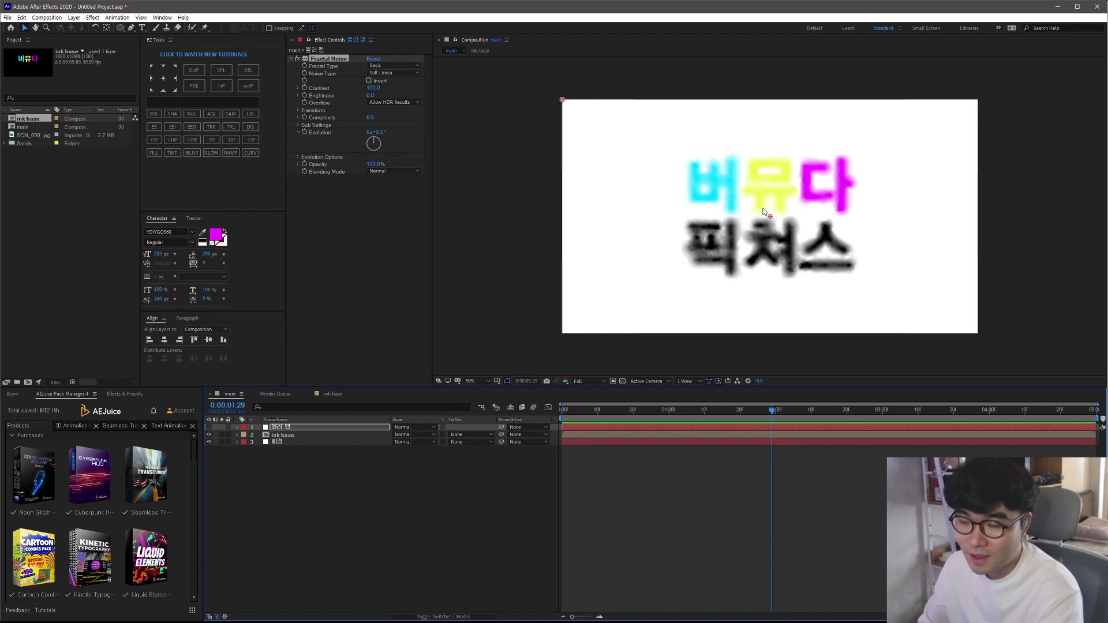
{"action": "key", "text": "Return"}
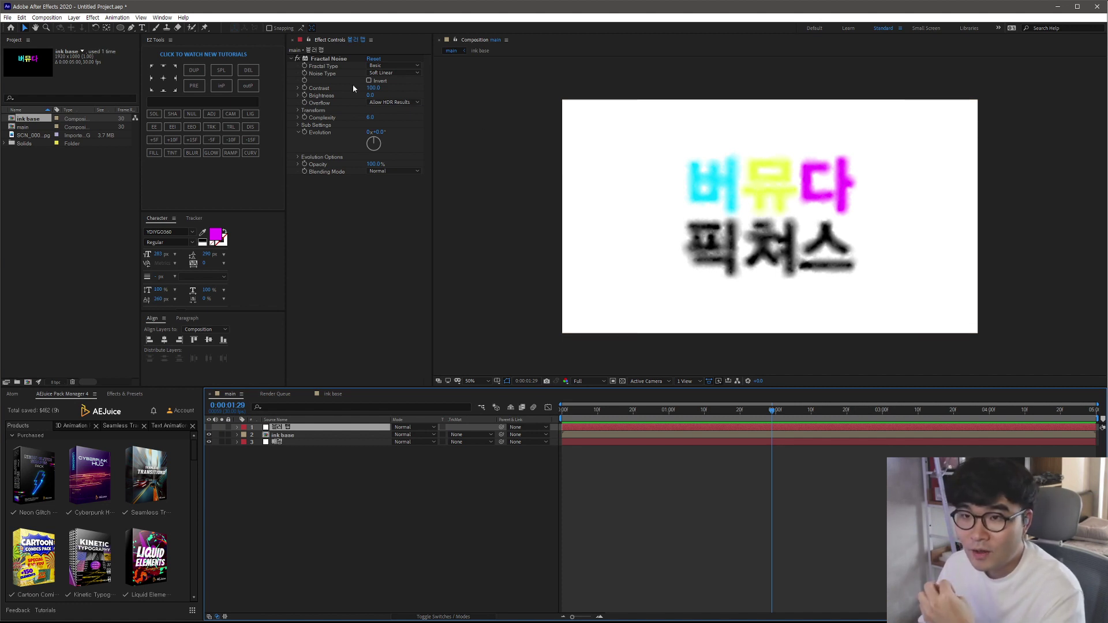
{"action": "left_click", "coordinate": [382, 66]}
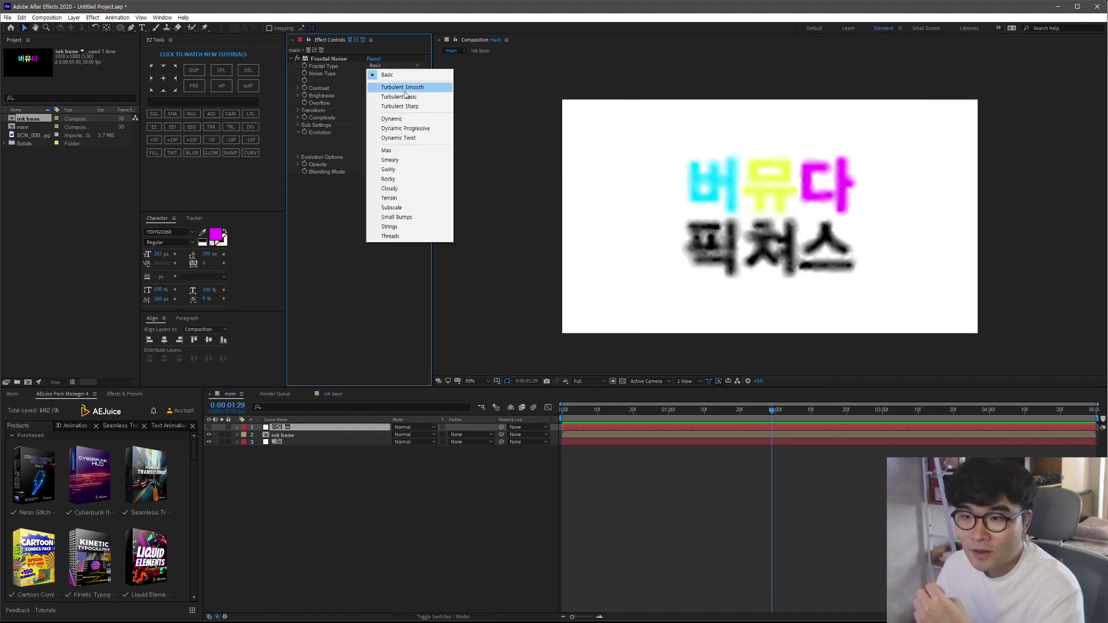
{"action": "left_click", "coordinate": [416, 161]}
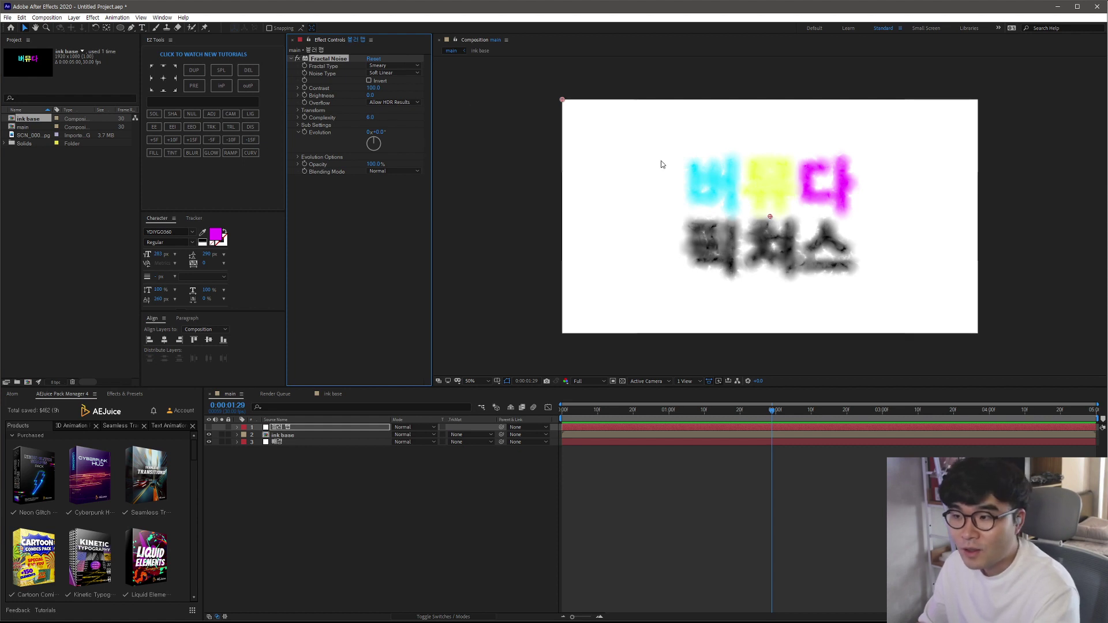
Step: Set the Fractal Noise Contrast to 250 with the blur map visible, and hide the layer again
{"action": "left_click", "coordinate": [209, 427]}
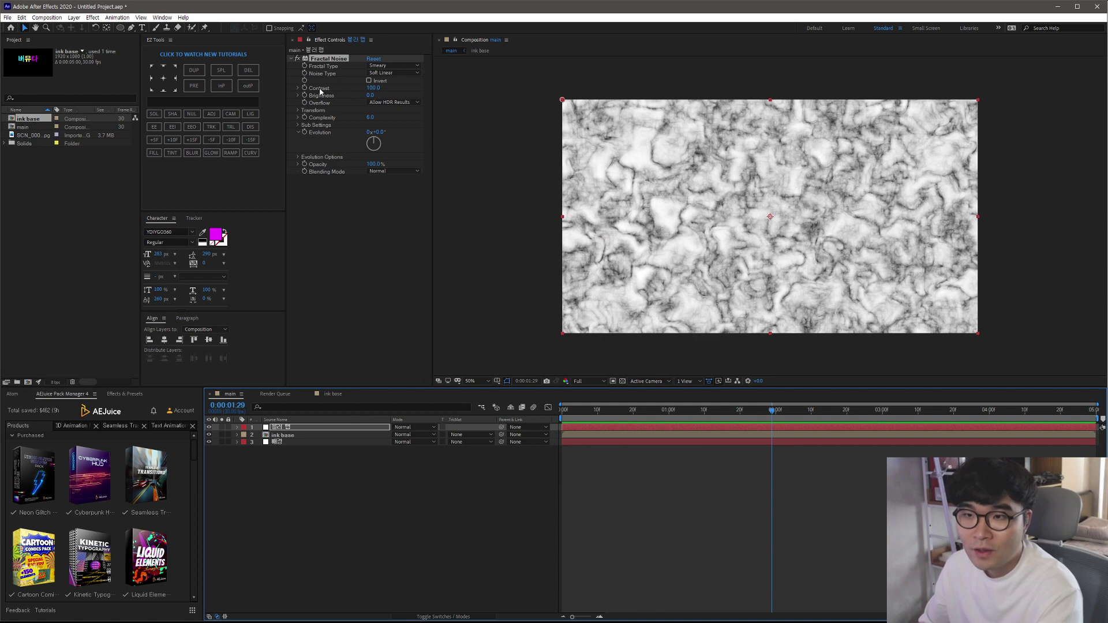
{"action": "left_click", "coordinate": [373, 88]}
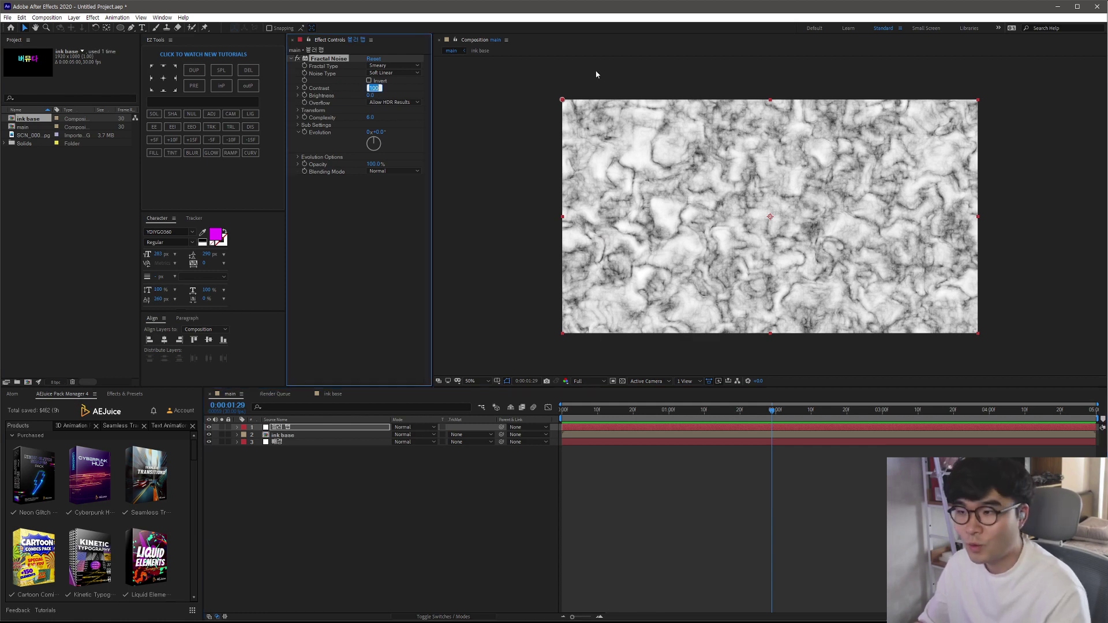
{"action": "type", "text": "250"}
{"action": "key", "text": "Return"}
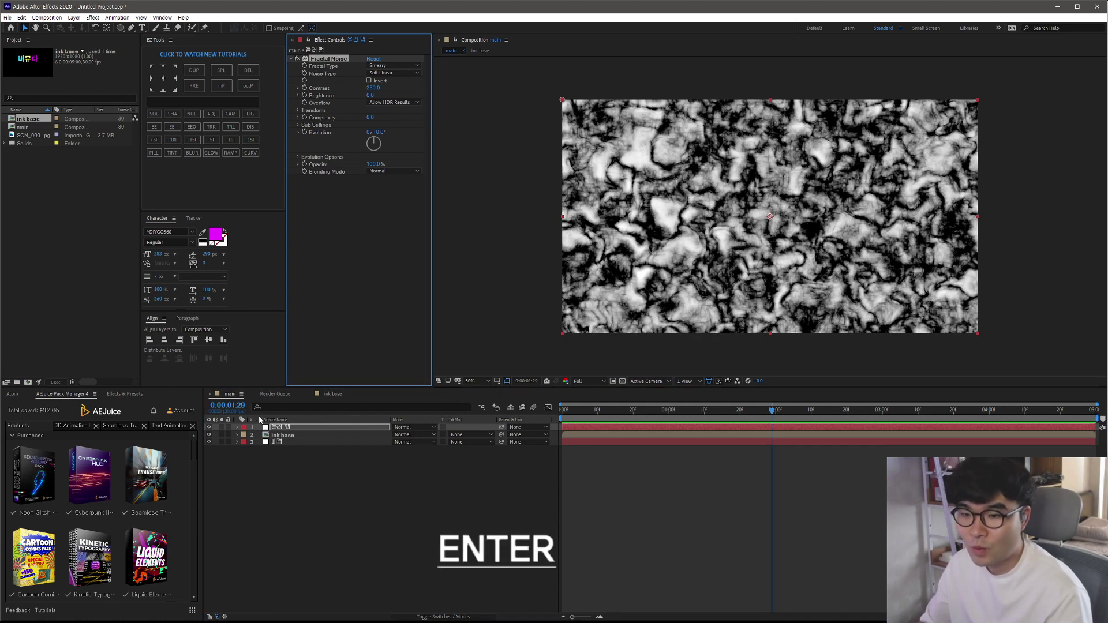
{"action": "left_click", "coordinate": [209, 427]}
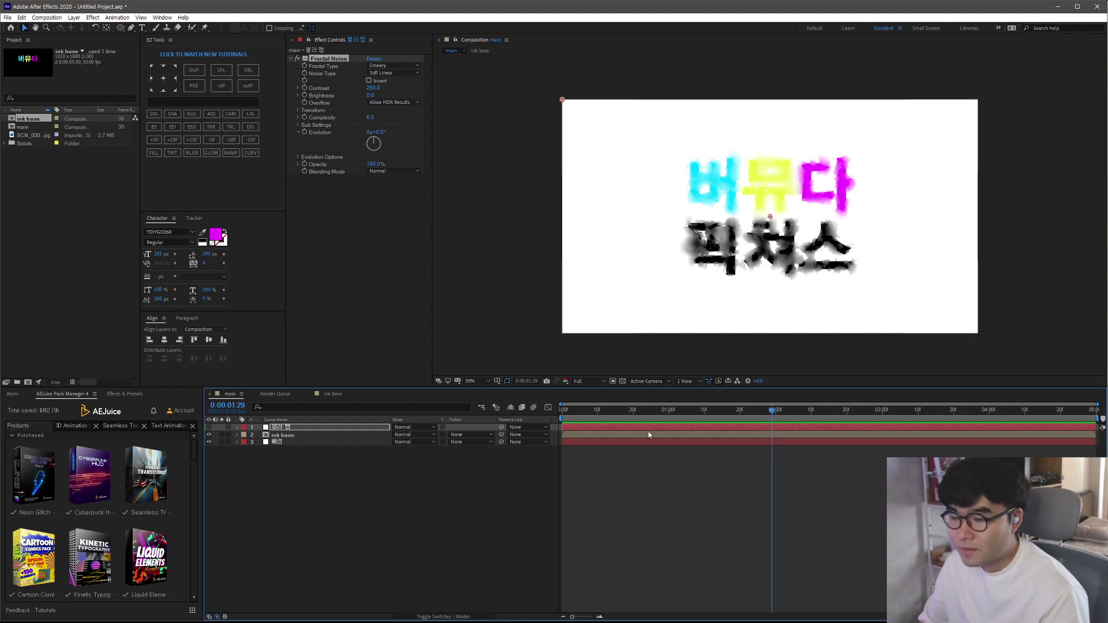
Step: Keyframe the ink base's Camera Lens Blur Radius at 0 on the first frame, 0:00:00:00
{"action": "left_click_drag", "start_coordinate": [623, 414], "coordinate": [561, 416]}
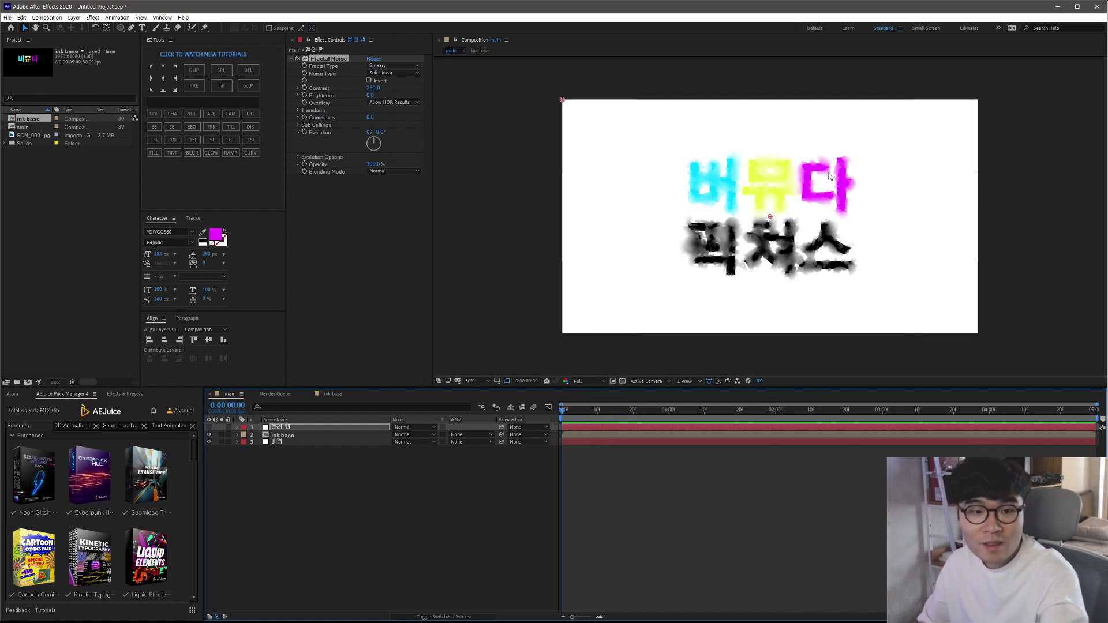
{"action": "left_click", "coordinate": [303, 433]}
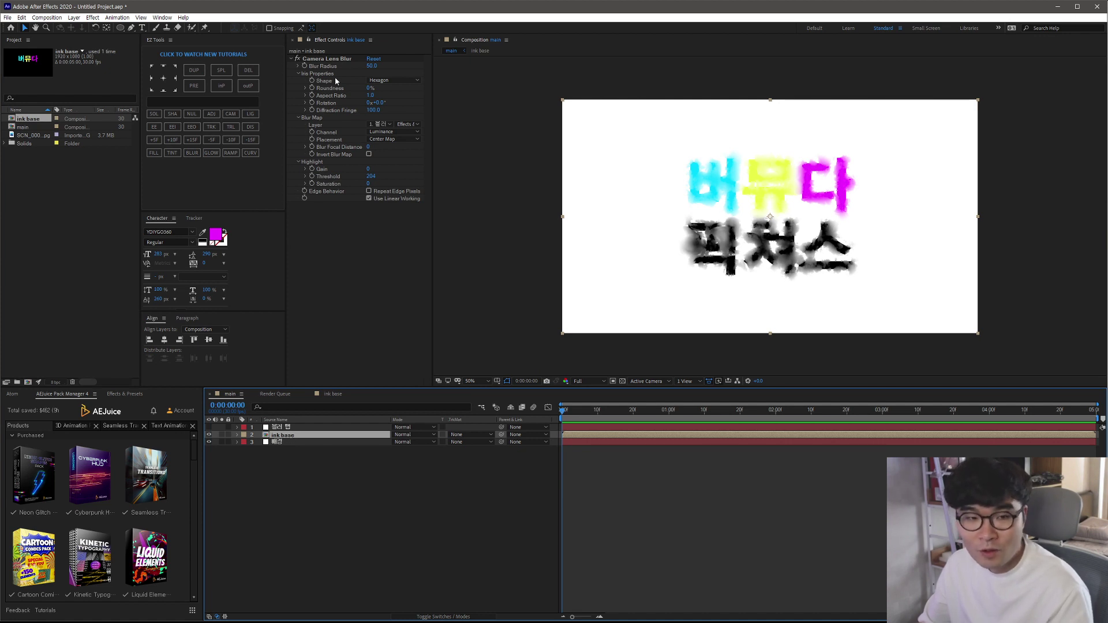
{"action": "left_click", "coordinate": [305, 67]}
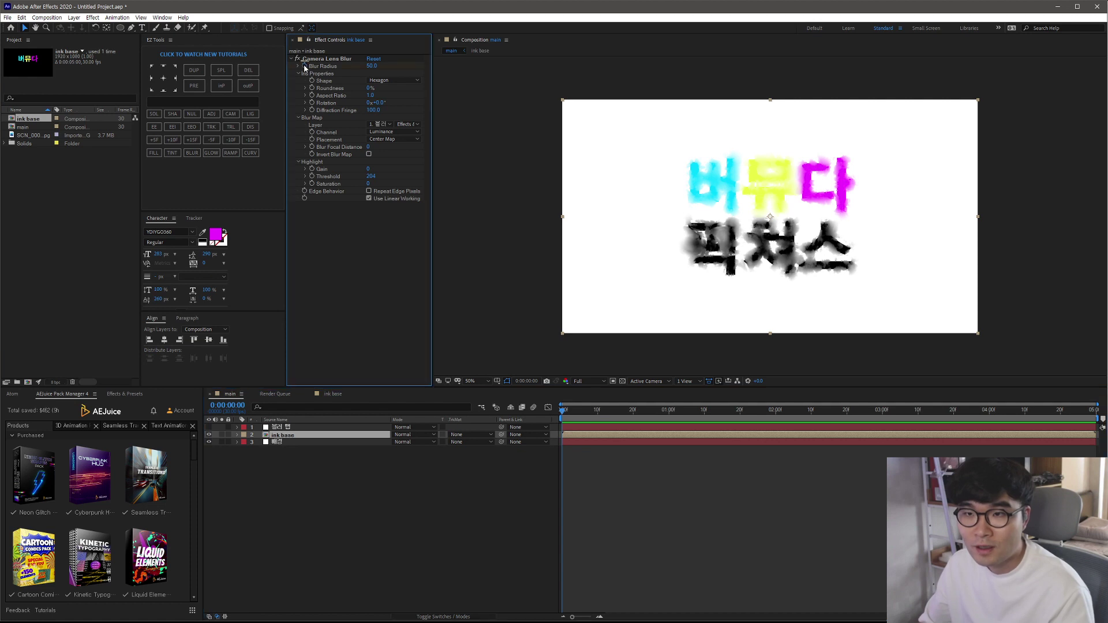
{"action": "left_click", "coordinate": [371, 65]}
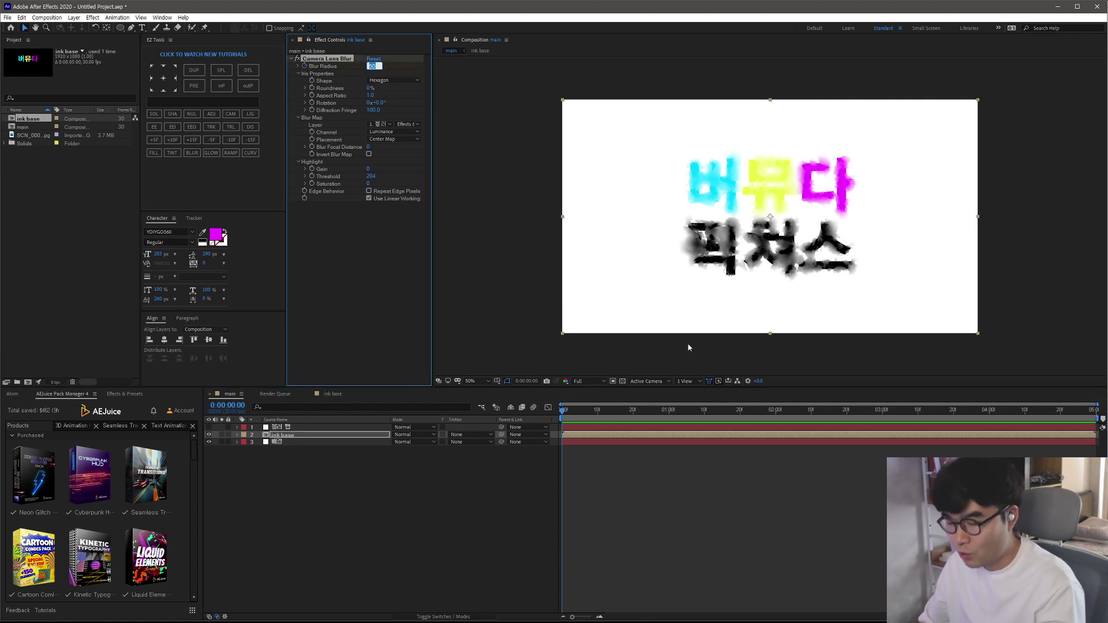
{"action": "type", "text": "0"}
{"action": "key", "text": "Return"}
Step: Add a Blur Radius keyframe of 150 at 0:00:02:00 and return to the start of the composition
{"action": "left_click_drag", "start_coordinate": [581, 411], "coordinate": [775, 423]}
{"action": "left_click", "coordinate": [370, 66]}
{"action": "type", "text": "1"}
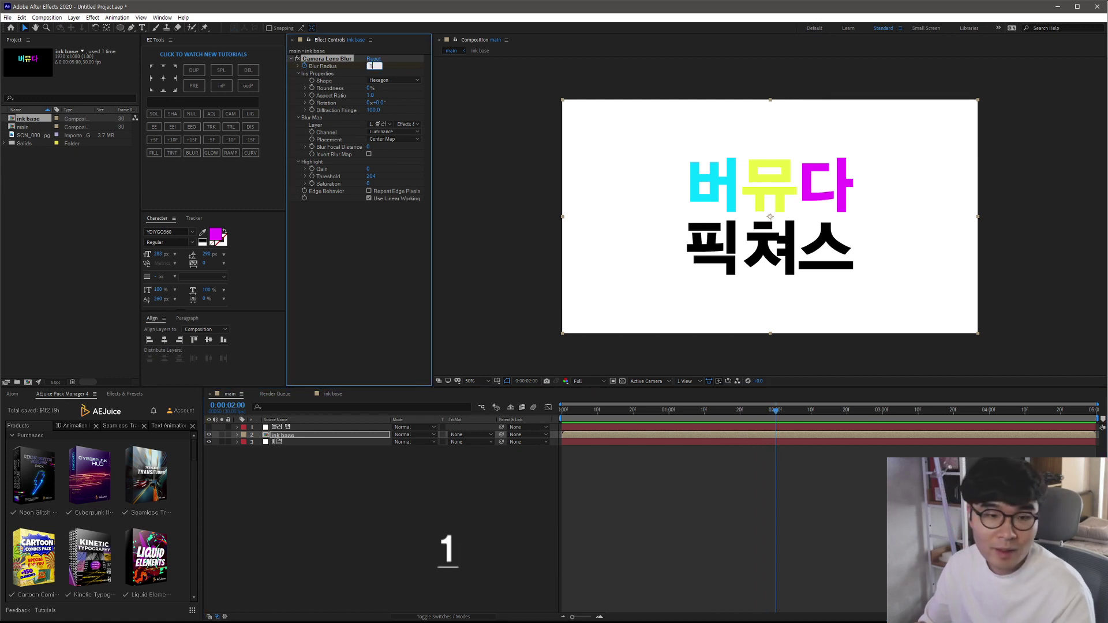
{"action": "type", "text": "50"}
{"action": "key", "text": "Return"}
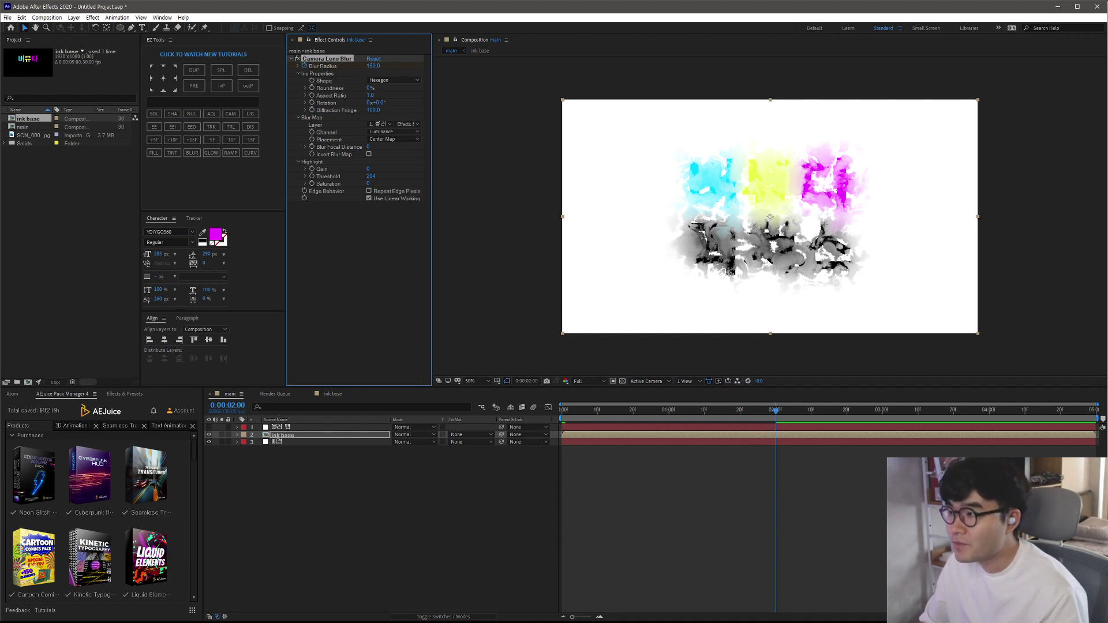
{"action": "left_click", "coordinate": [669, 430]}
{"action": "key", "text": "Home"}
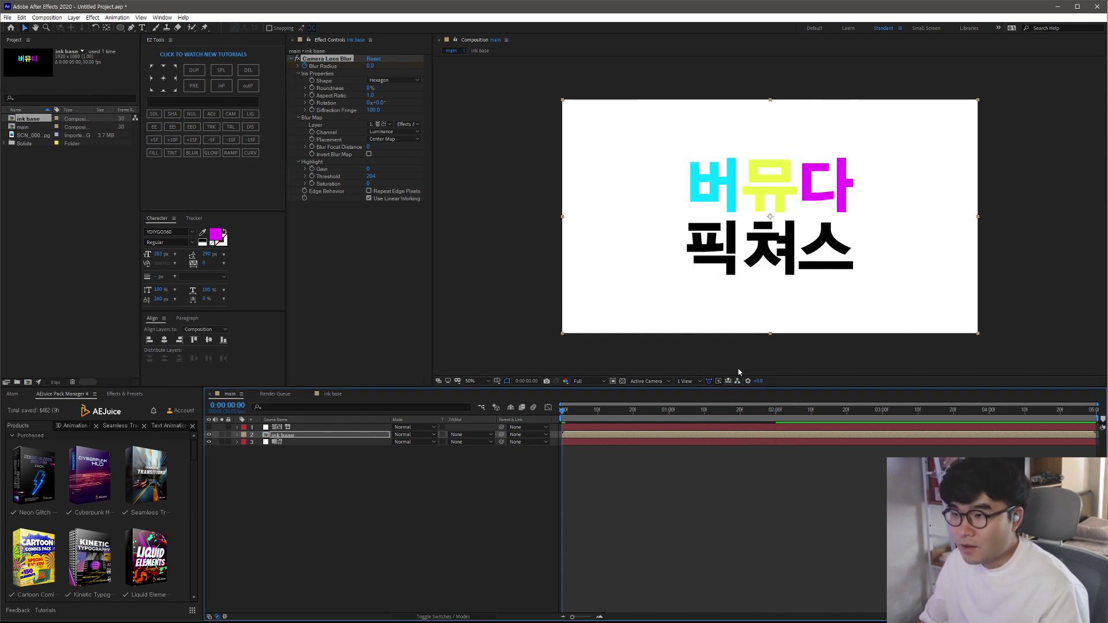
Step: Preview the ink bleed animation from the start and stop playback at 0:00:00:14
{"action": "key", "text": "space"}
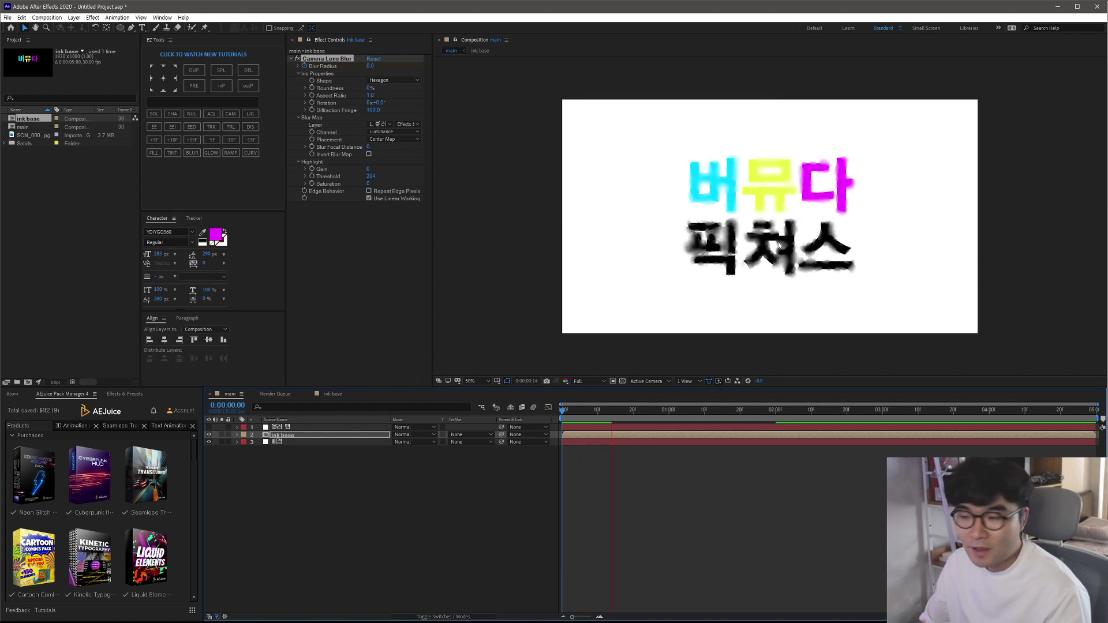
{"action": "key", "text": "space"}
{"action": "left_click", "coordinate": [781, 517]}
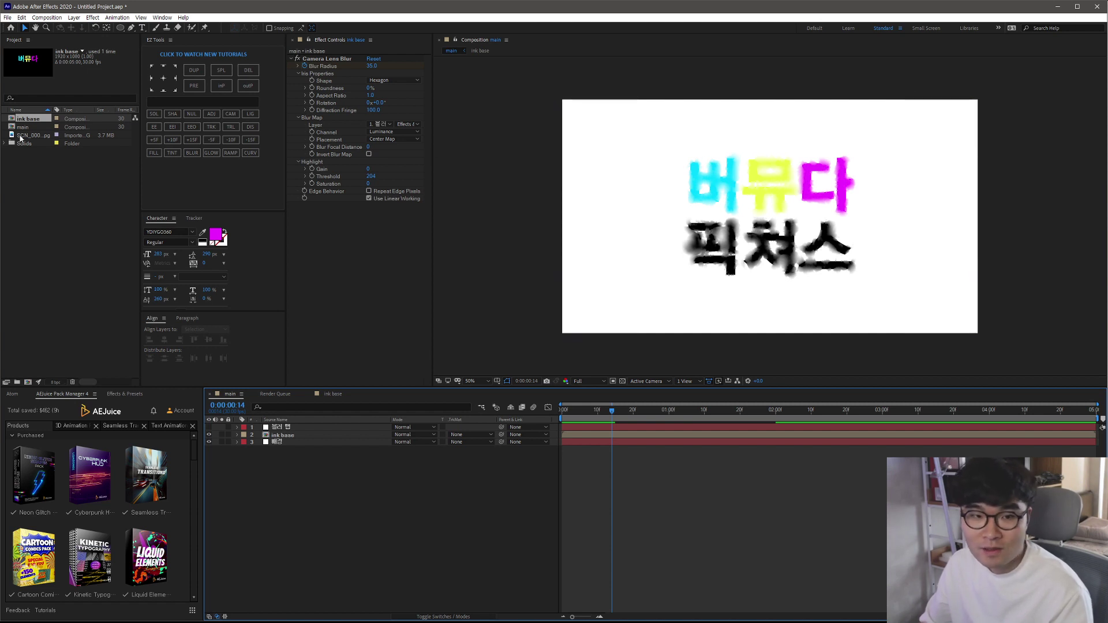
Step: Place the SCN_0002-2_sml.jpg texture above the ink base layer and scale it to 68%
{"action": "left_click", "coordinate": [38, 157]}
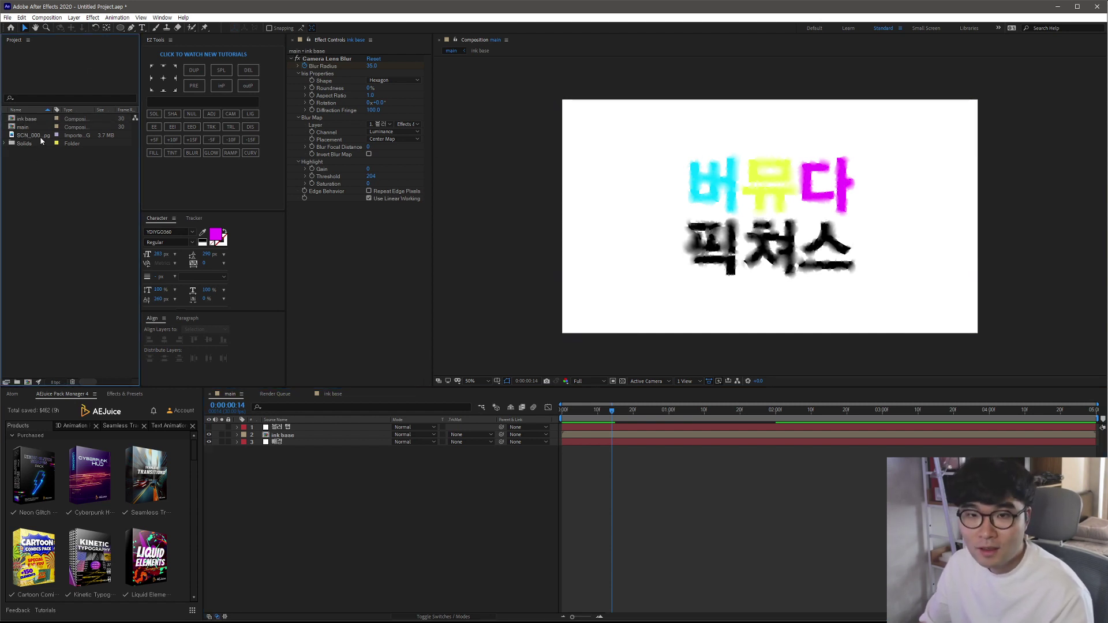
{"action": "left_click", "coordinate": [34, 136]}
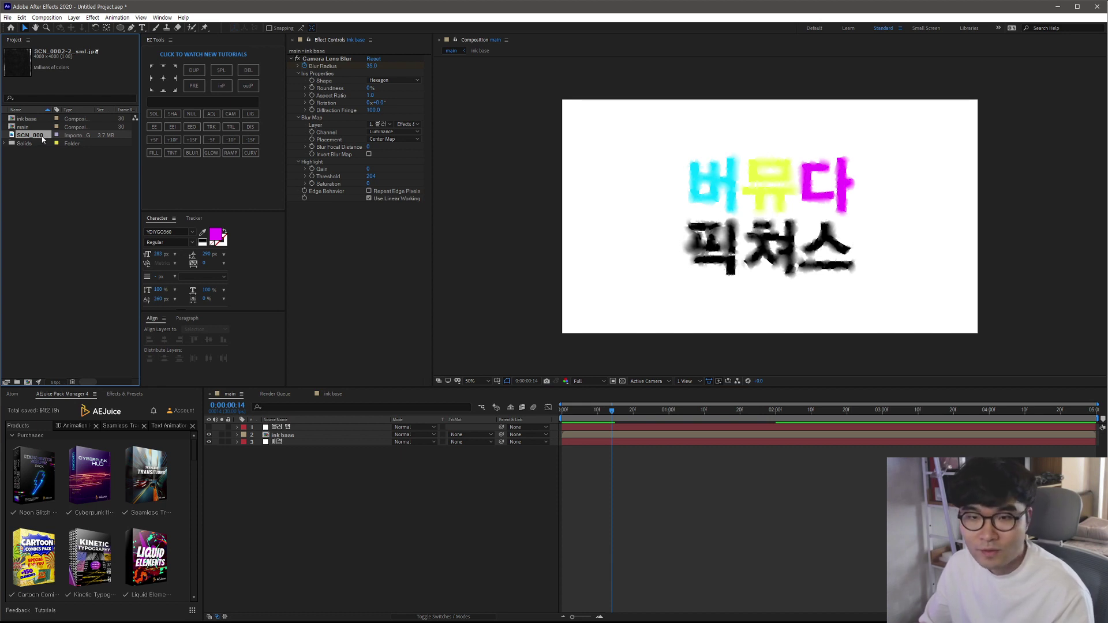
{"action": "left_click_drag", "start_coordinate": [42, 139], "coordinate": [395, 440]}
{"action": "key", "text": "s"}
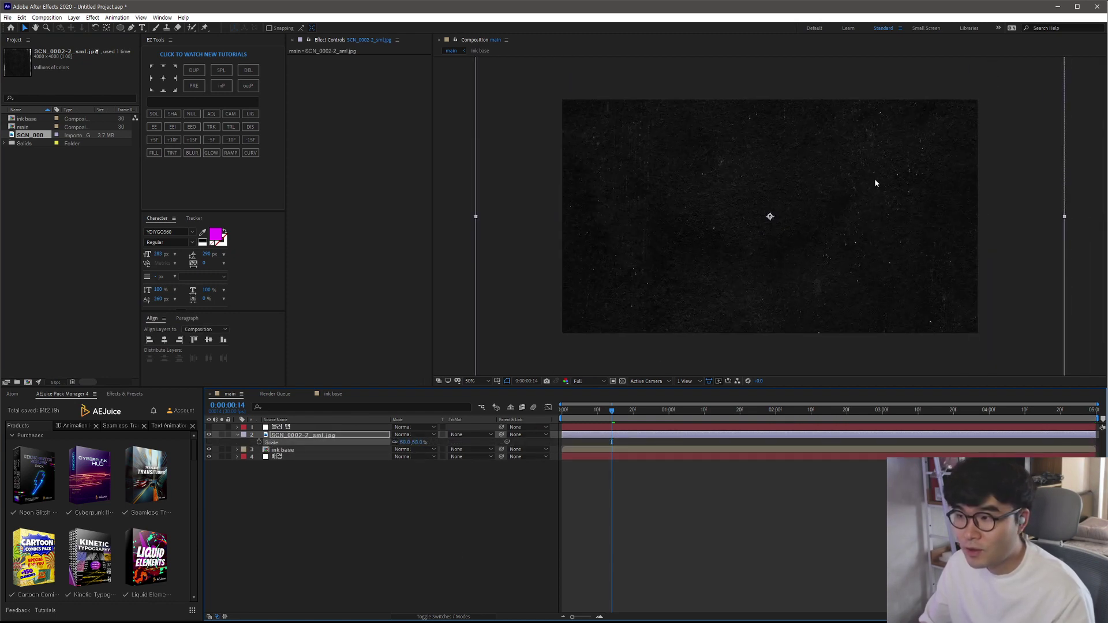
{"action": "left_click", "coordinate": [328, 542]}
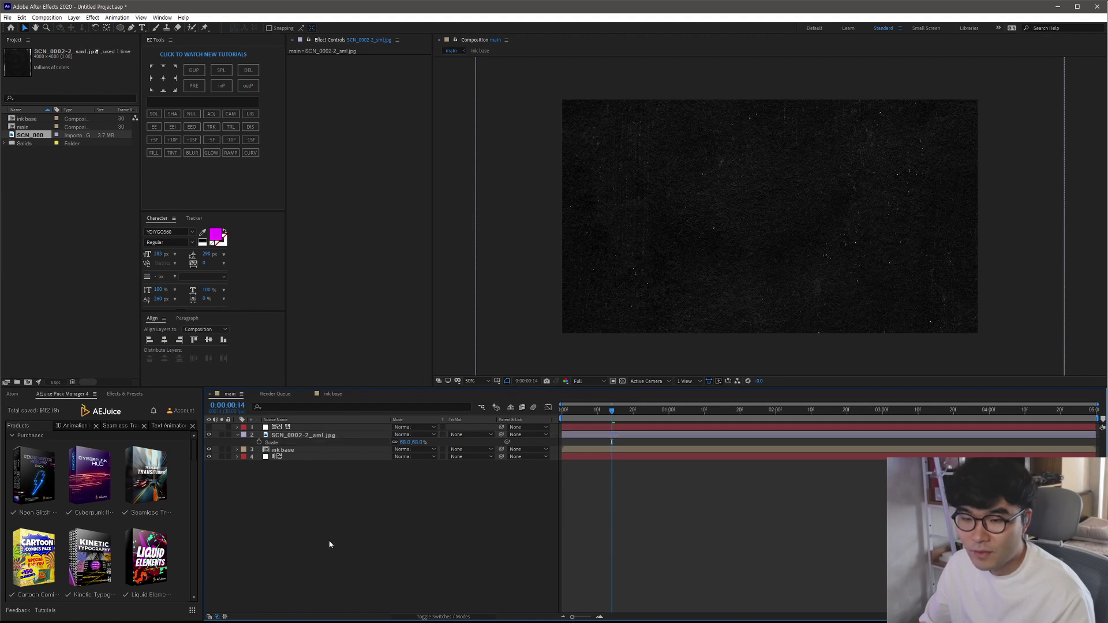
Step: Set the texture layer's blending mode to Screen and inspect its grain on the letters up close
{"action": "left_click", "coordinate": [322, 435]}
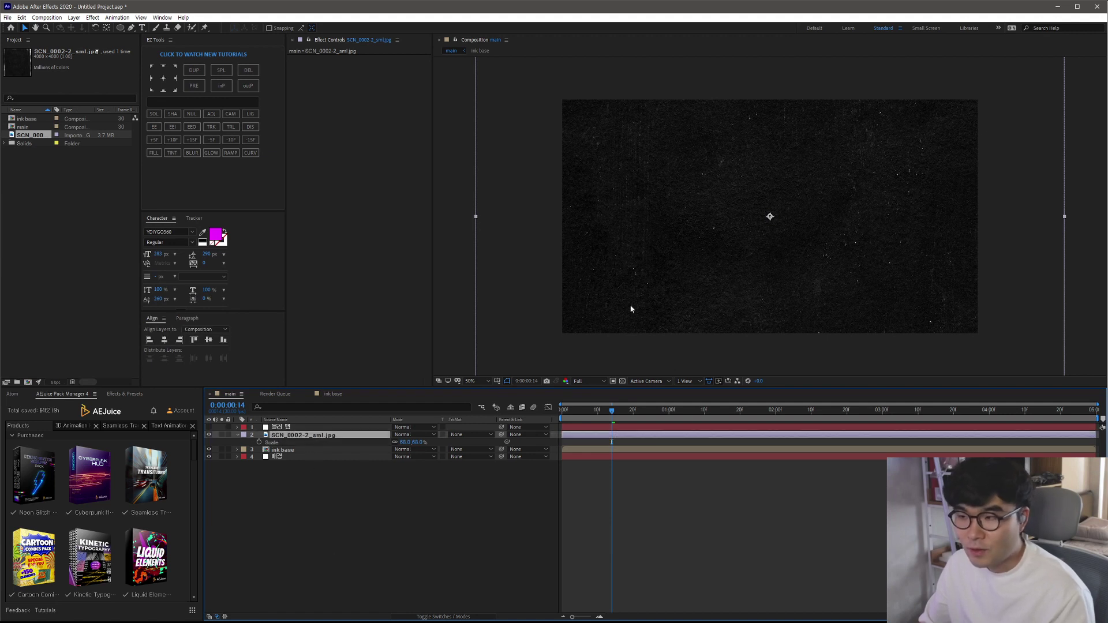
{"action": "left_click", "coordinate": [415, 435]}
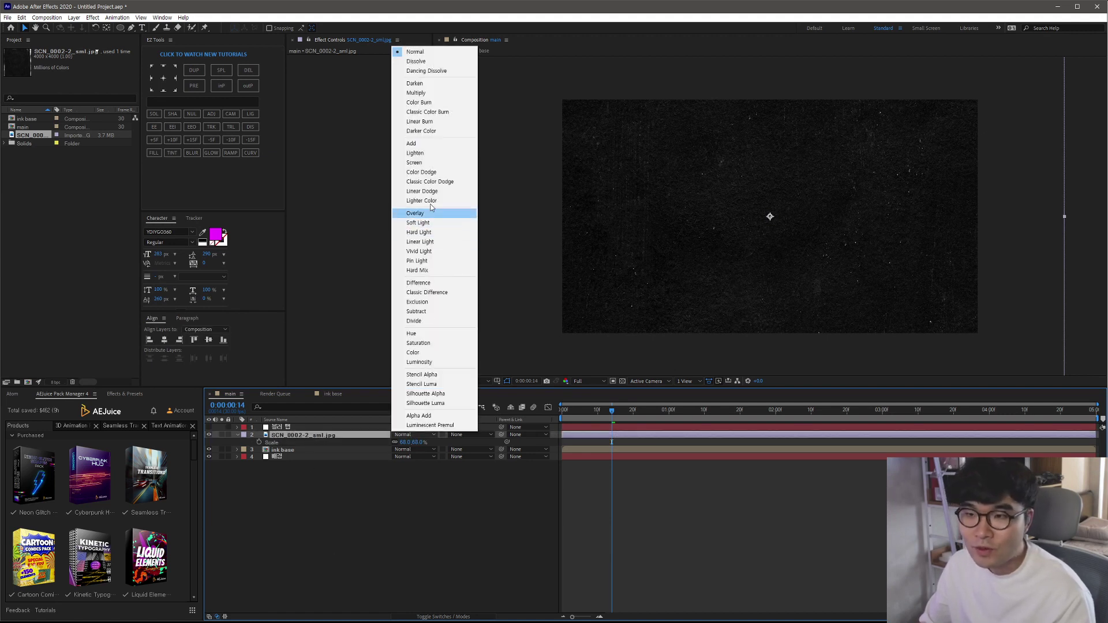
{"action": "left_click", "coordinate": [433, 167]}
{"action": "key", "text": "slash"}
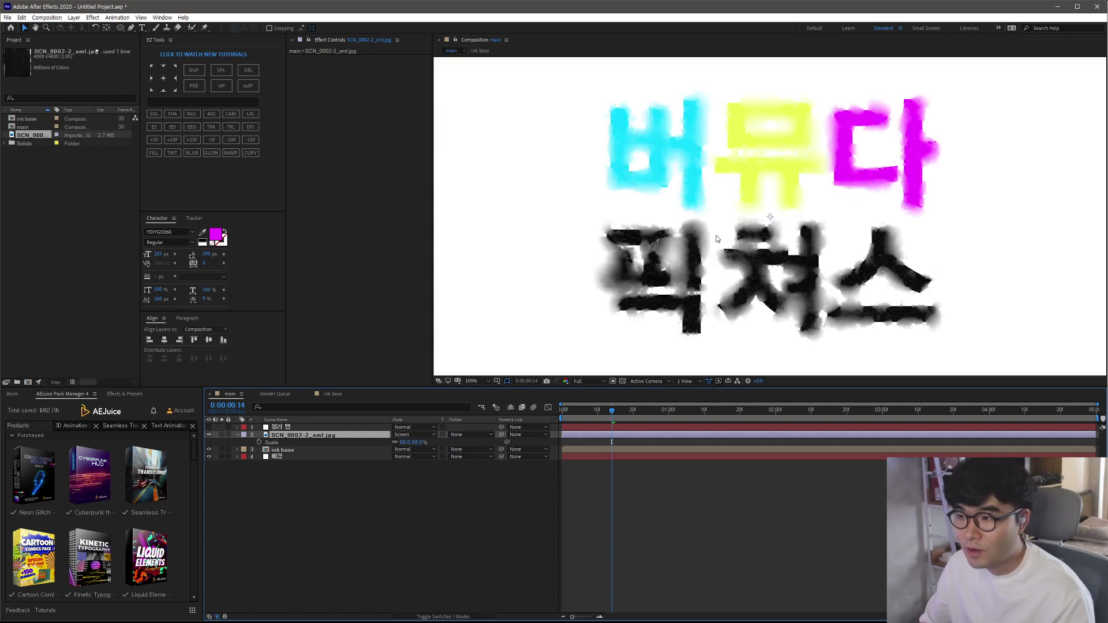
{"action": "key", "text": "period"}
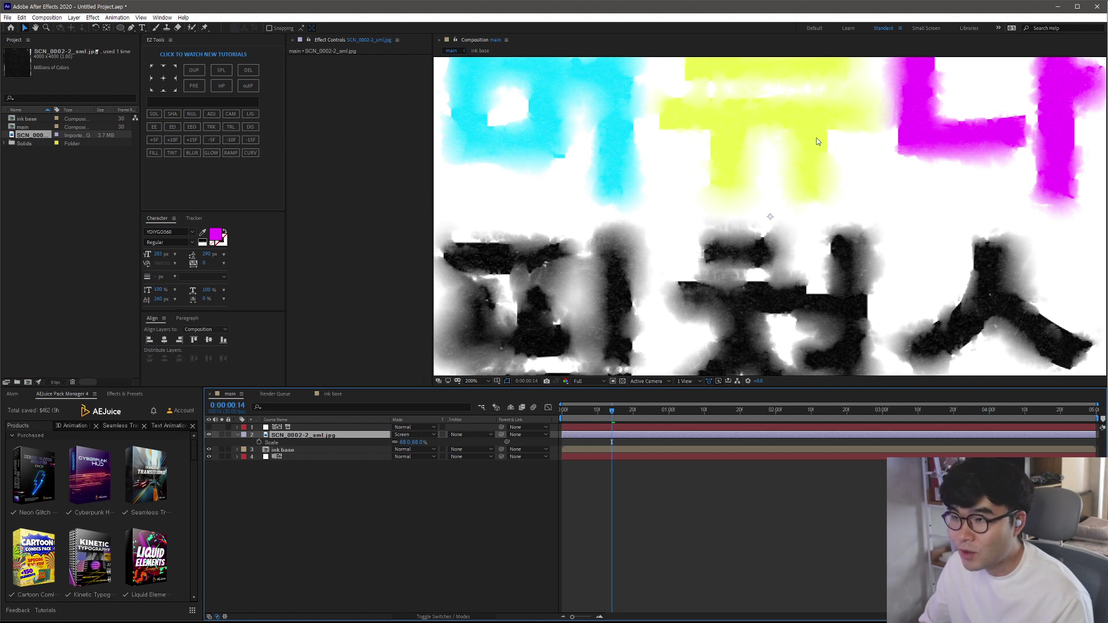
{"action": "key", "text": "comma"}
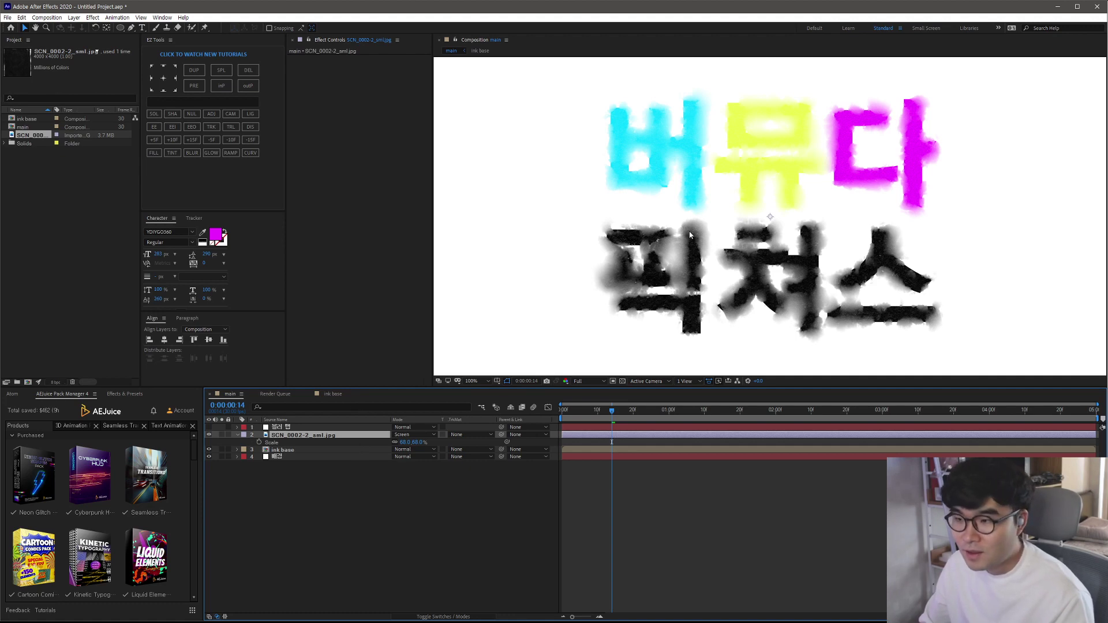
{"action": "key", "text": "period"}
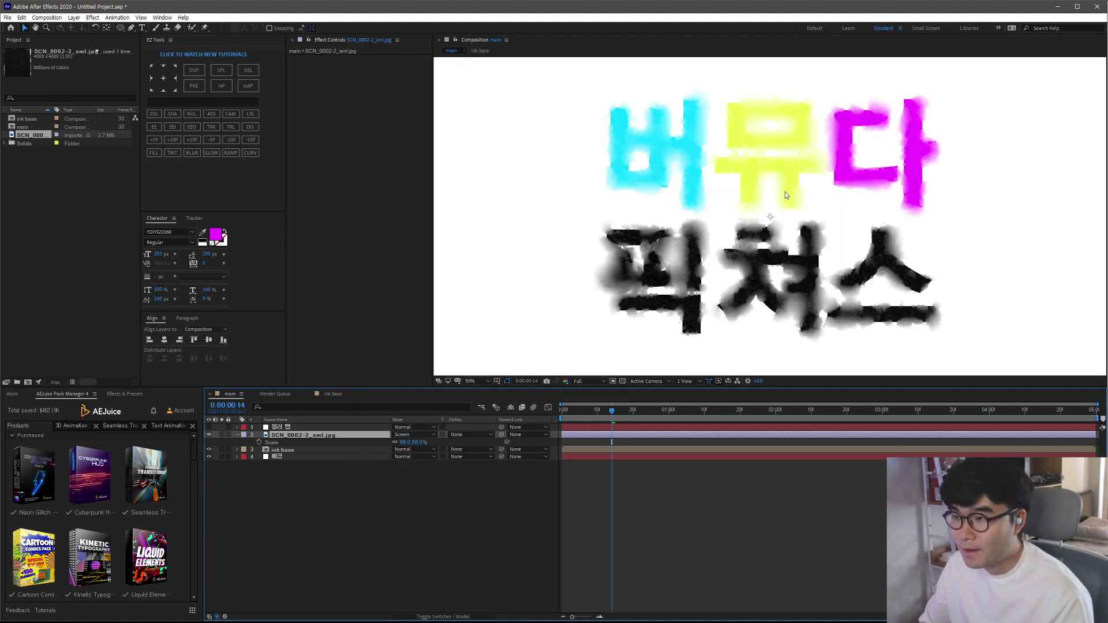
{"action": "key", "text": "comma"}
{"action": "key", "text": "period"}
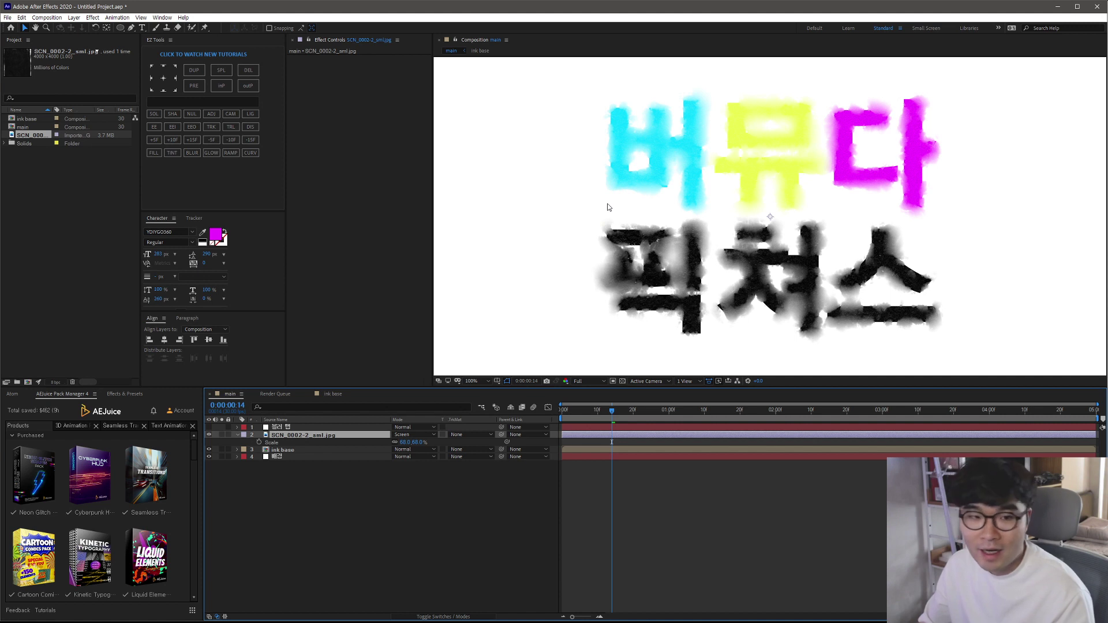
Step: Apply Curves to the Screen texture layer and bend the RGB curve strongly upward to bring out the grain in the text
{"action": "key", "text": "ctrl+space"}
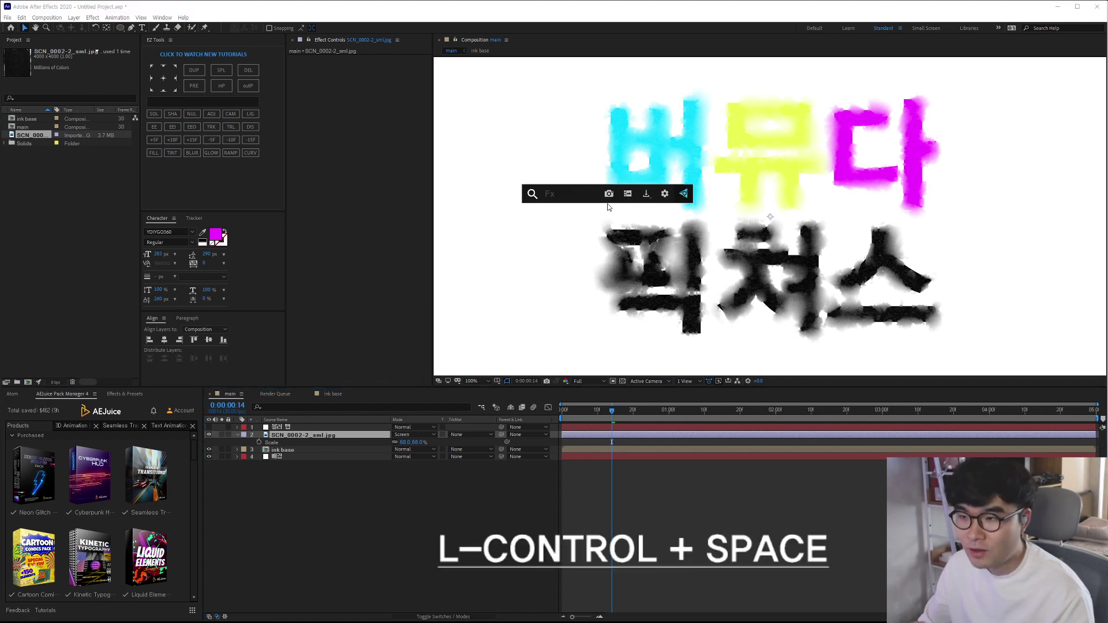
{"action": "type", "text": "cur"}
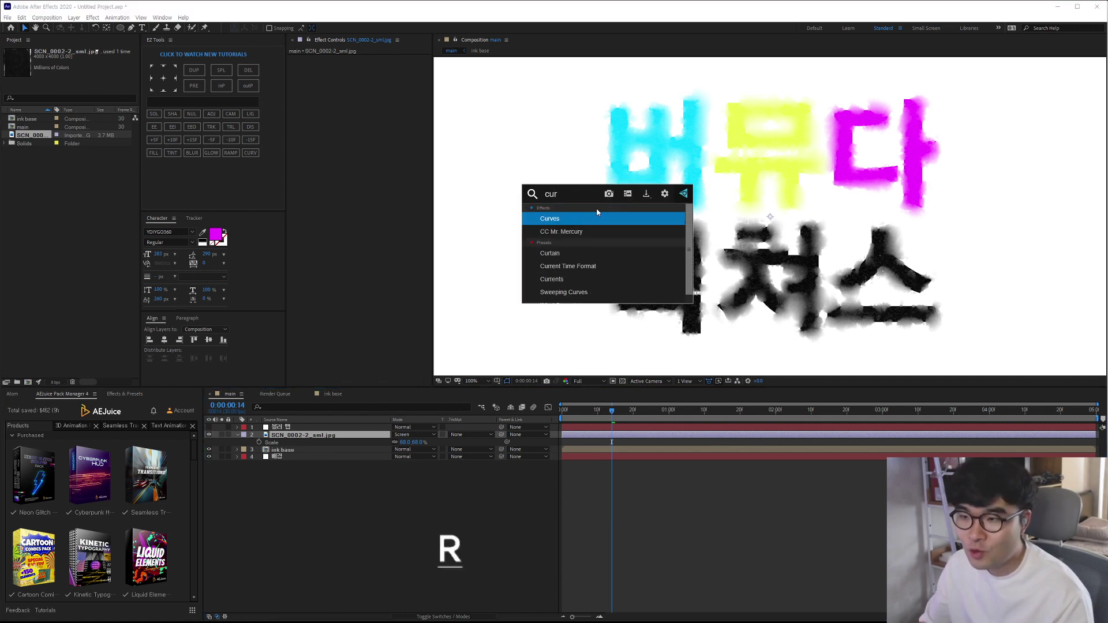
{"action": "left_click", "coordinate": [570, 222]}
{"action": "left_click_drag", "start_coordinate": [364, 141], "coordinate": [345, 120]}
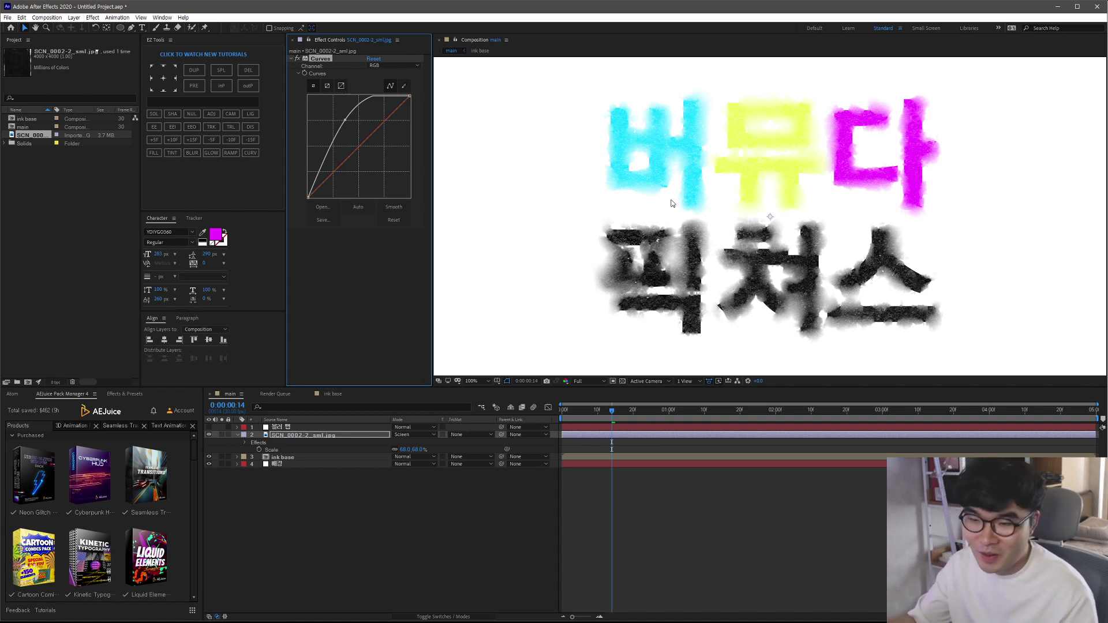
{"action": "left_click", "coordinate": [382, 438]}
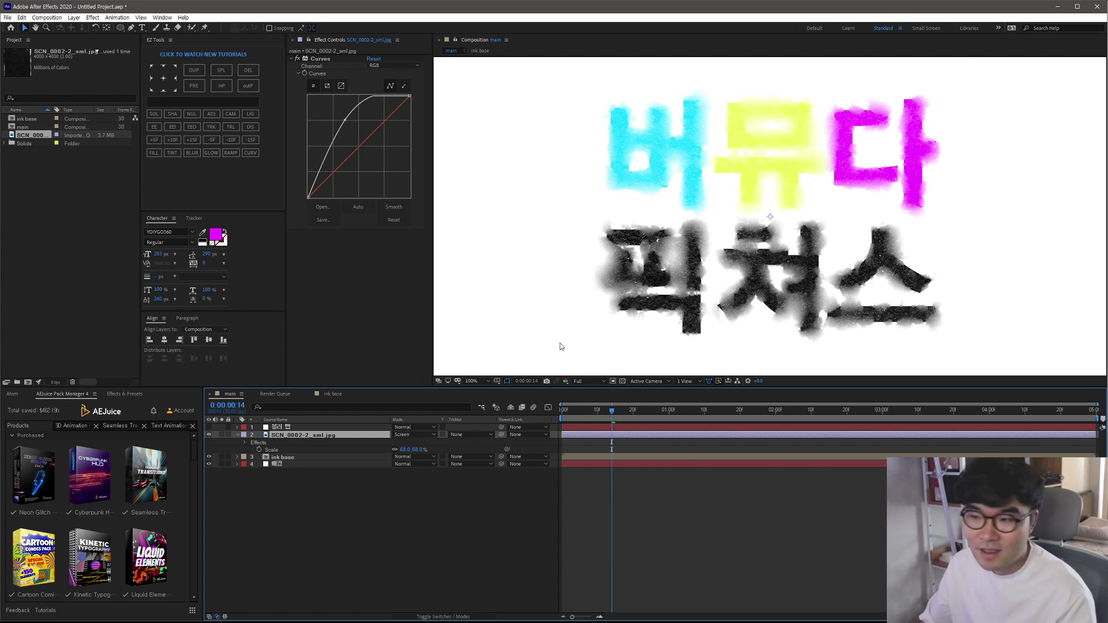
{"action": "scroll", "coordinate": [780, 189], "scroll_direction": "down", "scroll_amount": 1}
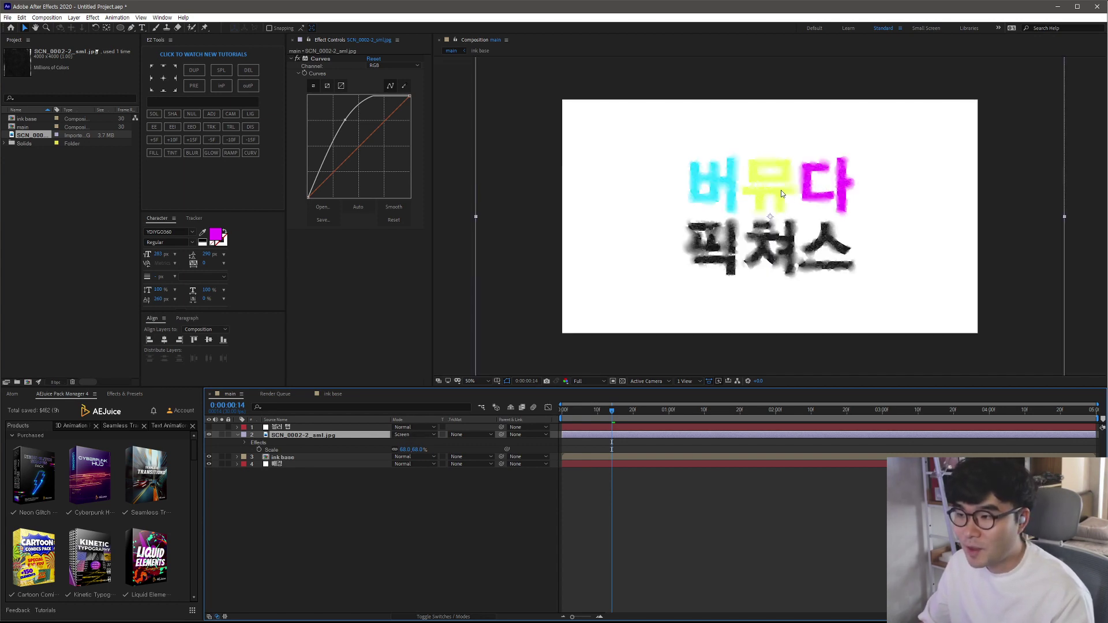
{"action": "scroll", "coordinate": [784, 192], "scroll_direction": "up", "scroll_amount": 1}
{"action": "scroll", "coordinate": [788, 194], "scroll_direction": "down", "scroll_amount": 2}
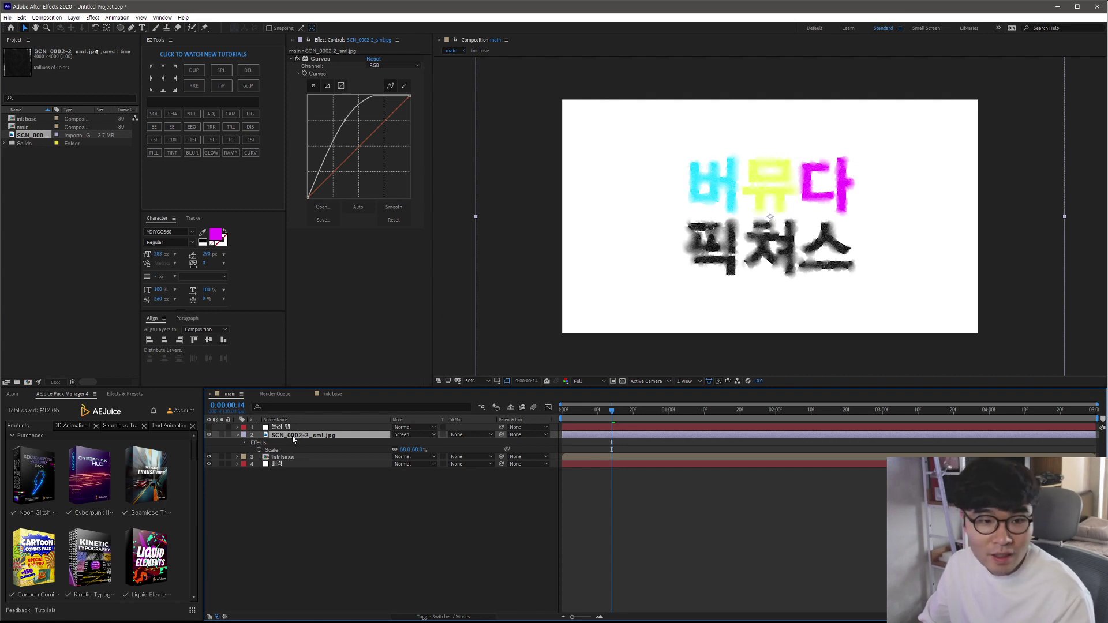
Step: Duplicate the texture layer and set the upper copy's blending mode to Multiply
{"action": "key", "text": "ctrl+d"}
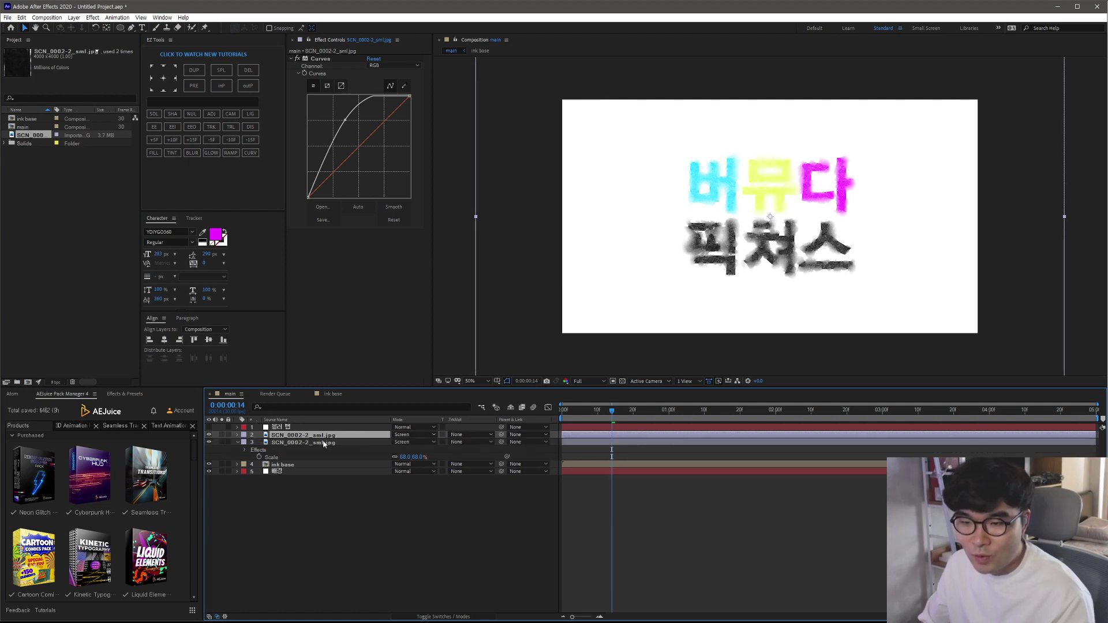
{"action": "left_click", "coordinate": [414, 435]}
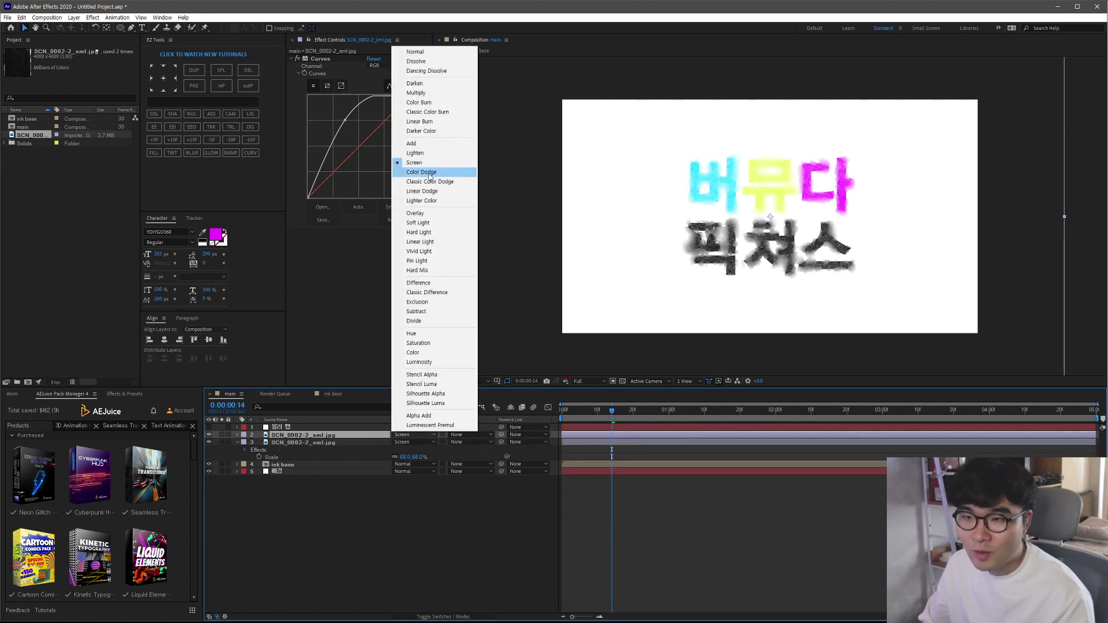
{"action": "left_click", "coordinate": [417, 93]}
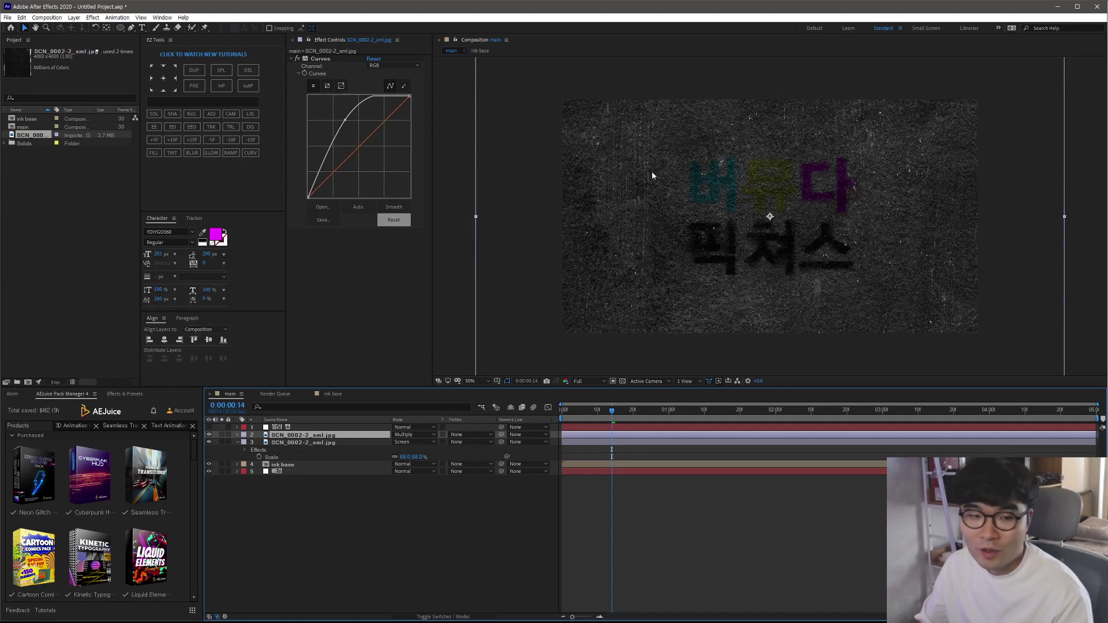
Step: Apply Invert to the Multiply texture copy, placed before Curves, and flatten its RGB curve to a gentler upward bend
{"action": "key", "text": "ctrl+space"}
{"action": "type", "text": "in"}
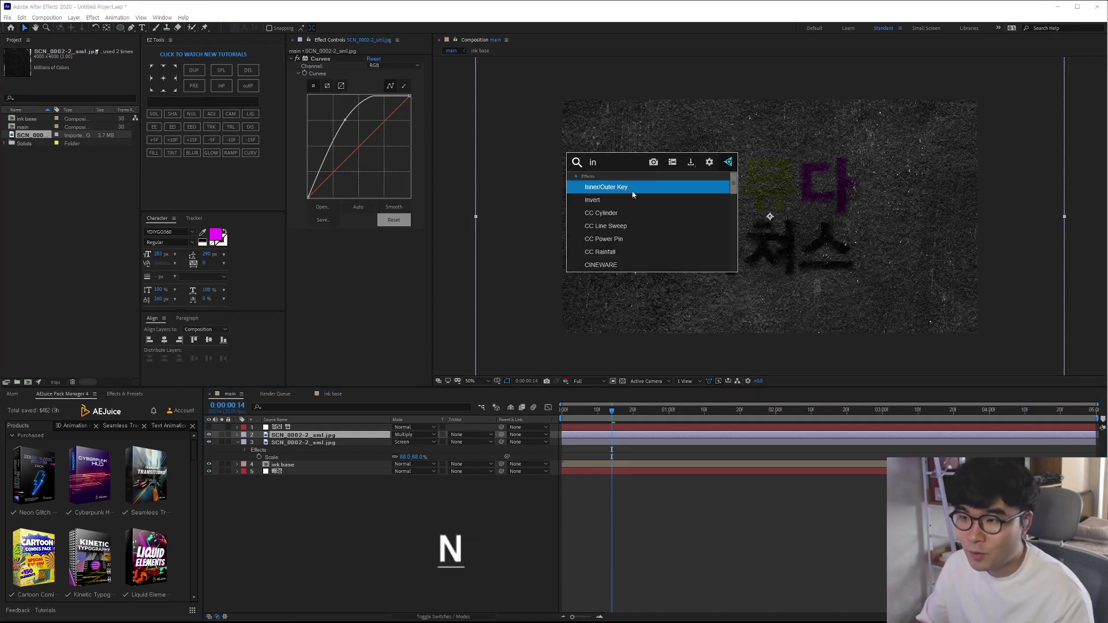
{"action": "left_click", "coordinate": [616, 202]}
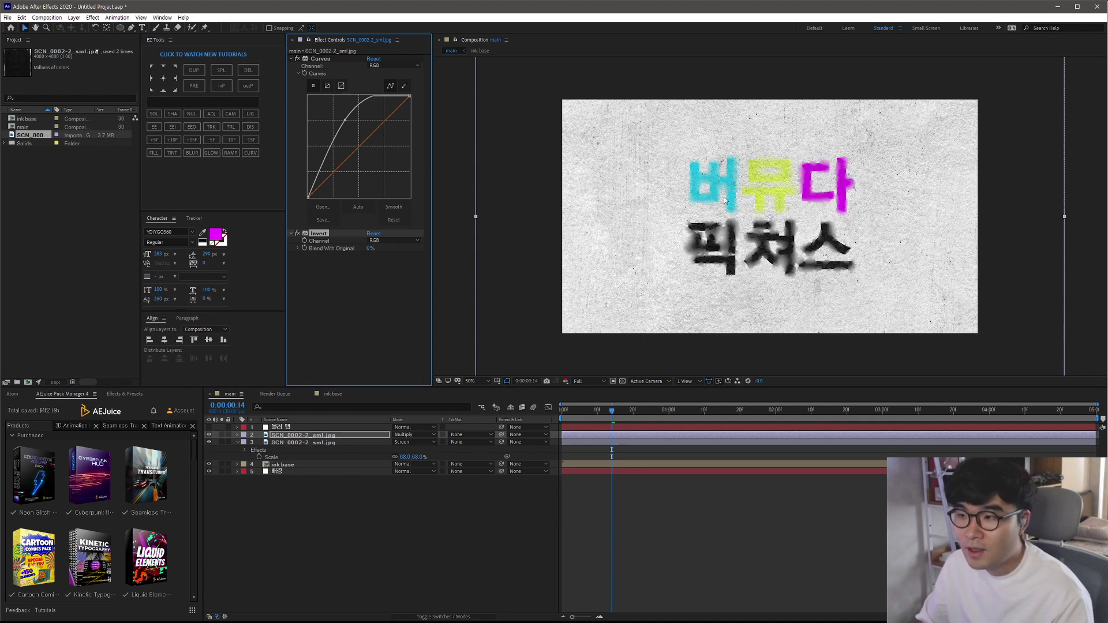
{"action": "left_click_drag", "start_coordinate": [344, 120], "coordinate": [355, 136]}
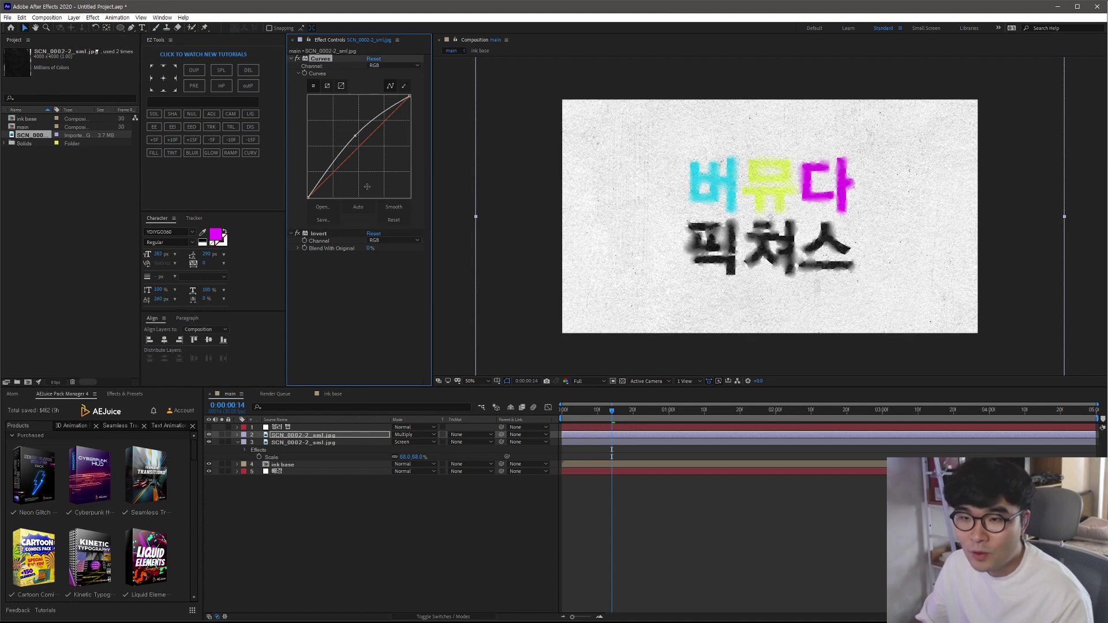
{"action": "left_click_drag", "start_coordinate": [317, 236], "coordinate": [318, 60]}
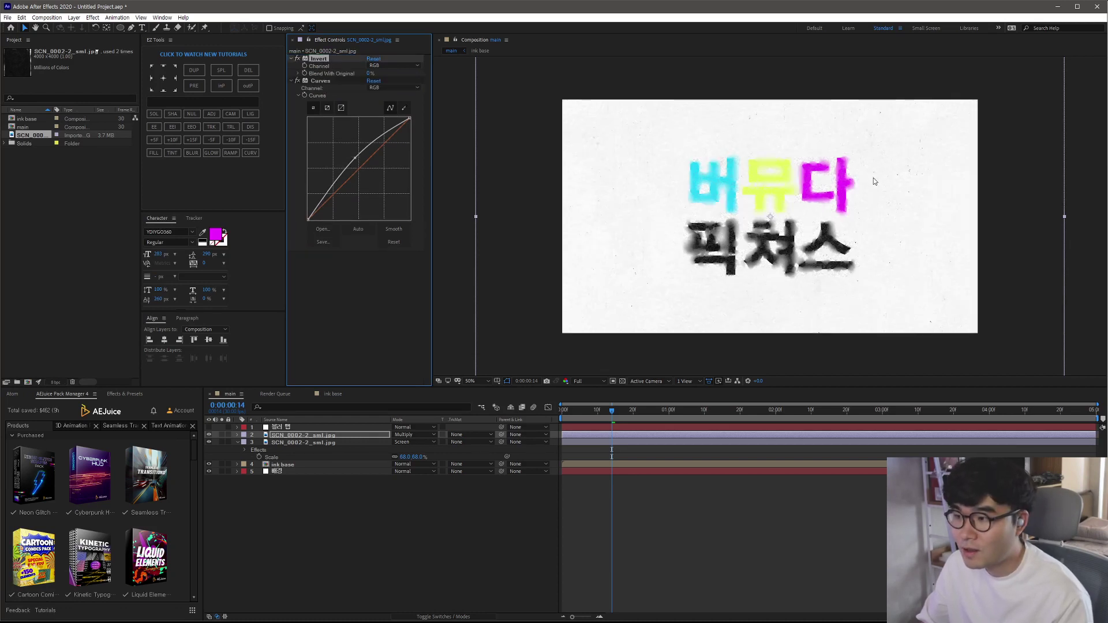
Step: Rotate the Screen texture layer by 90° so its grain differs from the Multiply copy, and inspect the result
{"action": "left_click", "coordinate": [320, 442]}
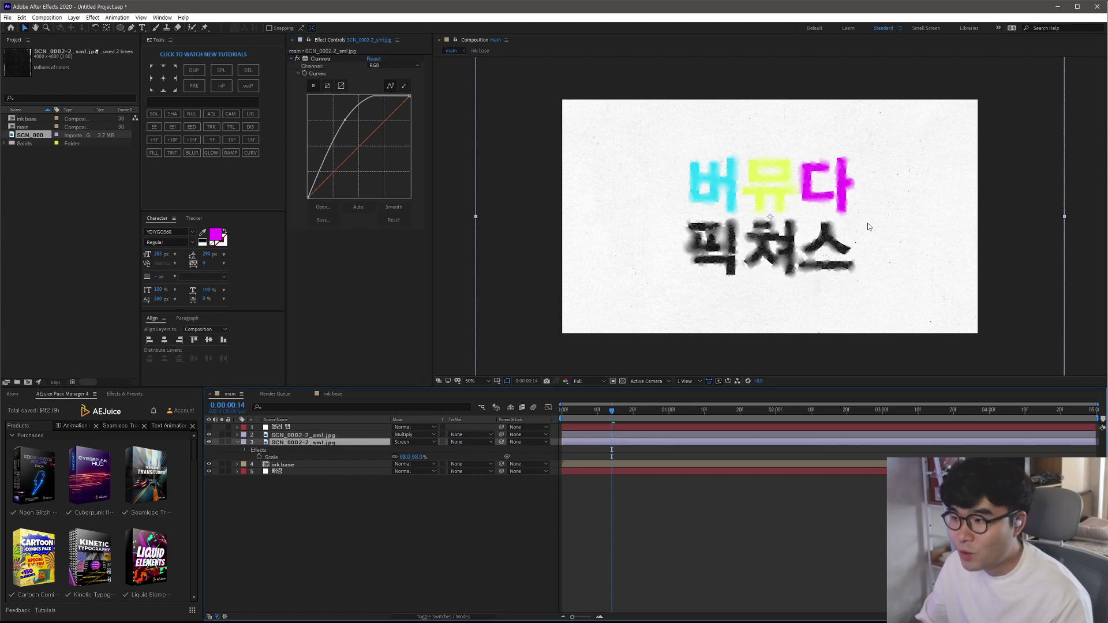
{"action": "left_click", "coordinate": [299, 437]}
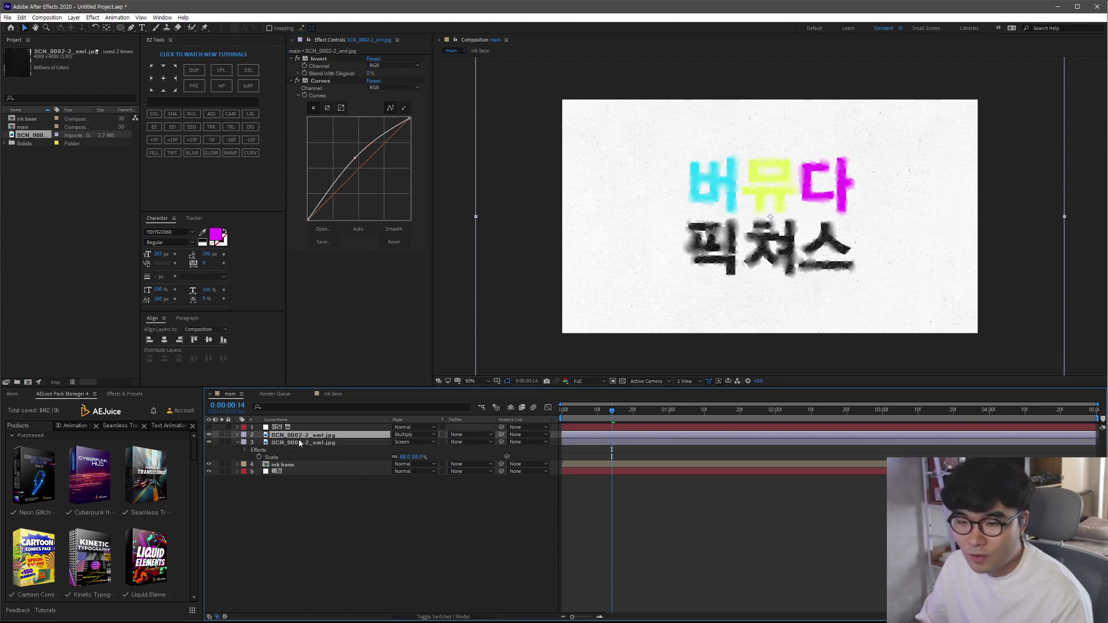
{"action": "left_click", "coordinate": [300, 442]}
{"action": "left_click", "coordinate": [300, 435]}
{"action": "left_click", "coordinate": [300, 443]}
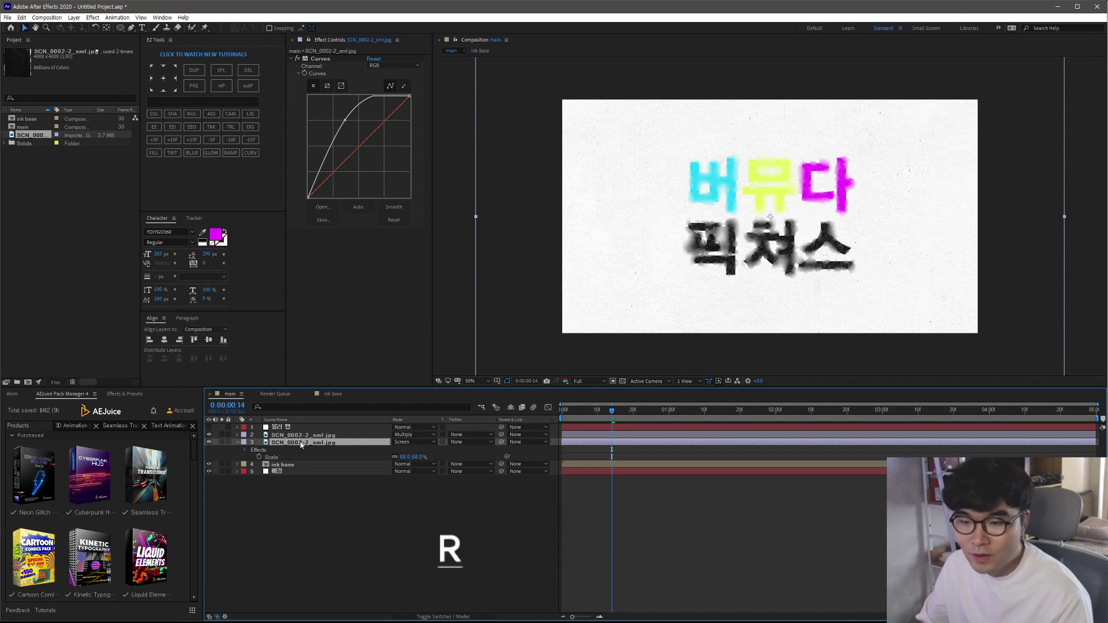
{"action": "key", "text": "r"}
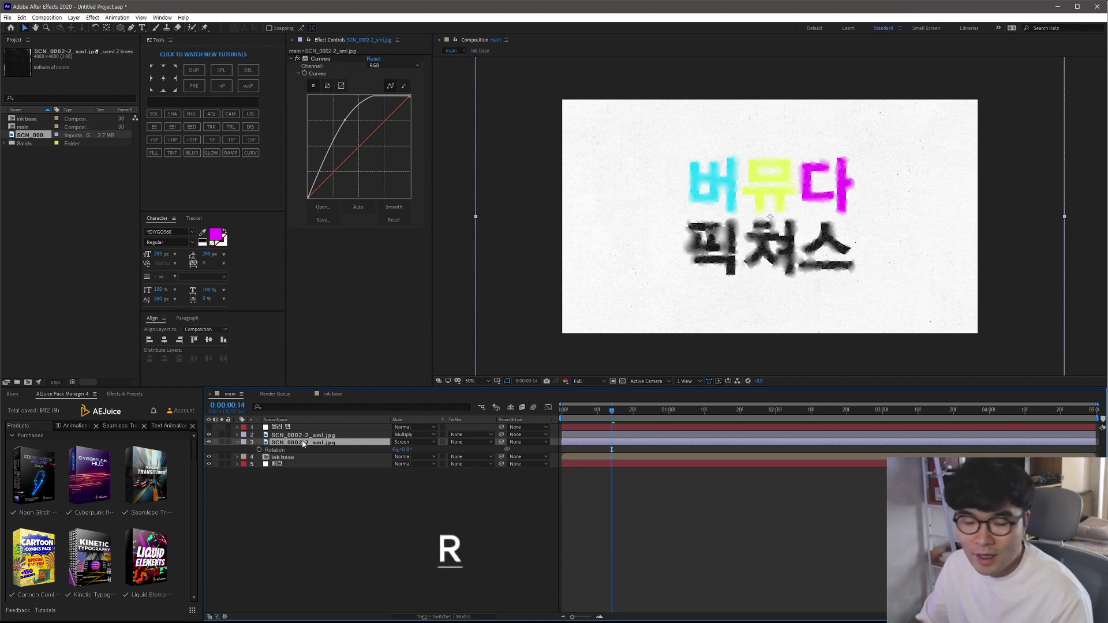
{"action": "left_click", "coordinate": [408, 450]}
{"action": "type", "text": "90"}
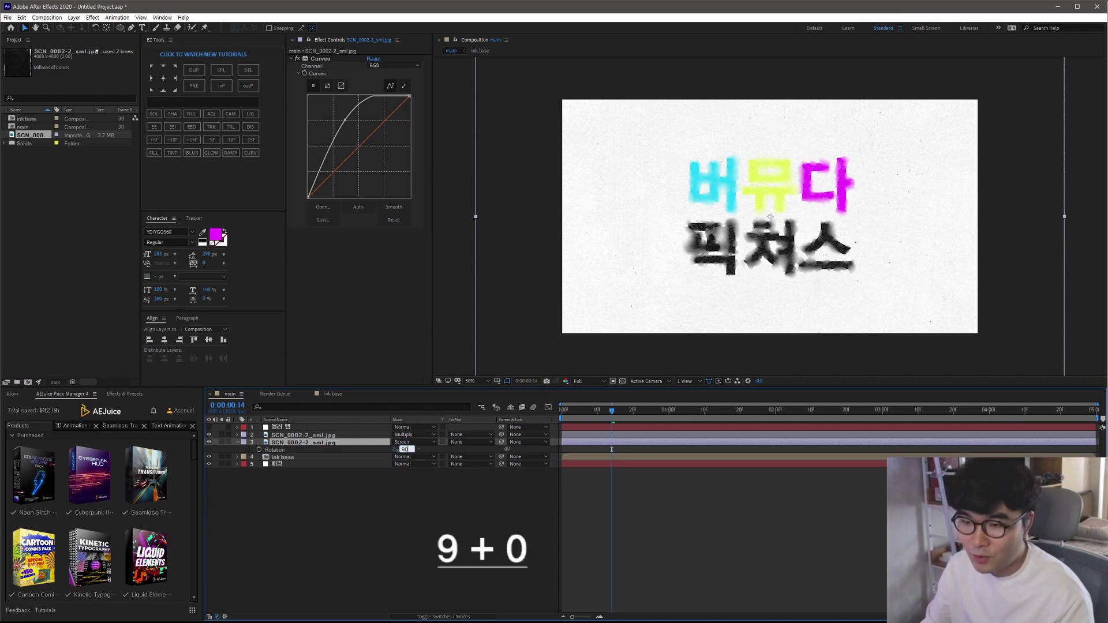
{"action": "key", "text": "Return"}
{"action": "left_click", "coordinate": [685, 500]}
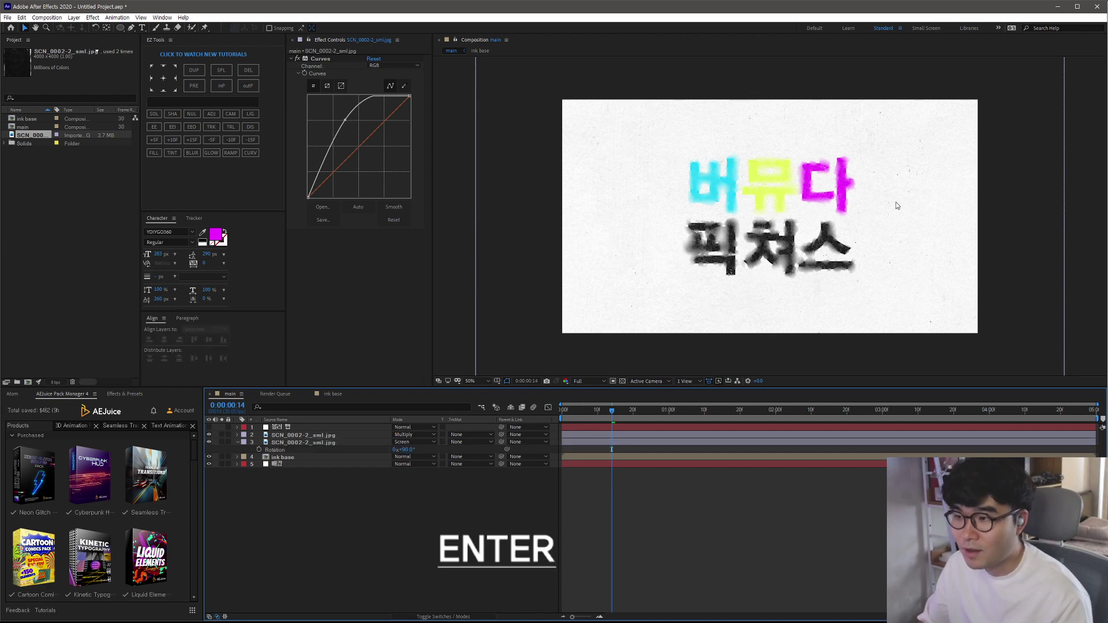
{"action": "key", "text": "slash"}
{"action": "key", "text": "comma"}
{"action": "key", "text": "comma"}
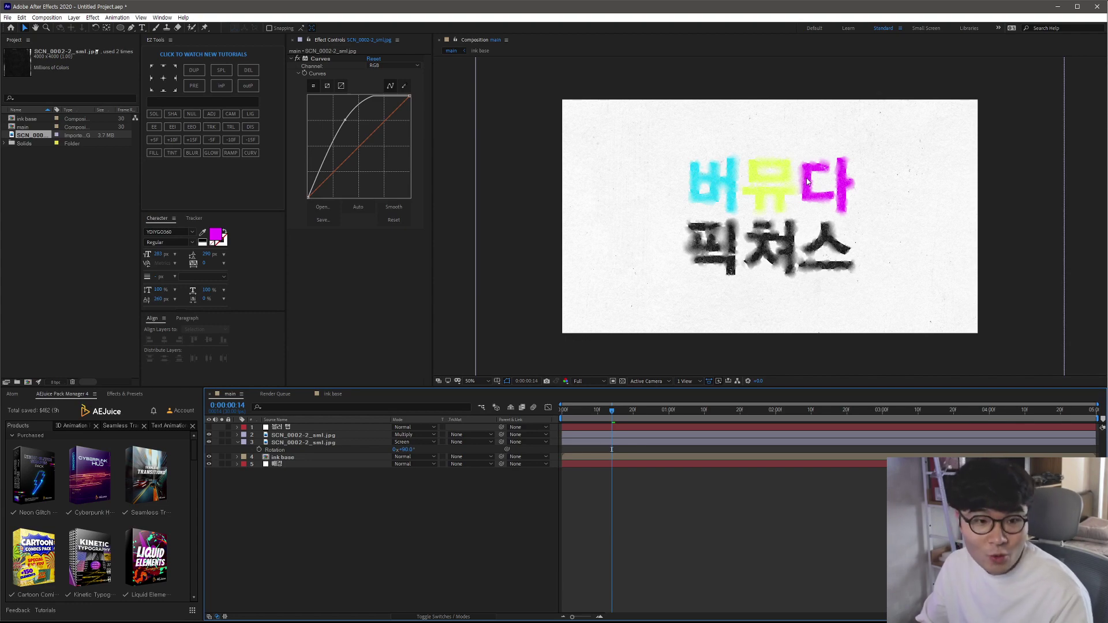
Step: Switch to the web browser and show the "ink bleed image" Google image results for reference
{"action": "key", "text": "alt+Tab"}
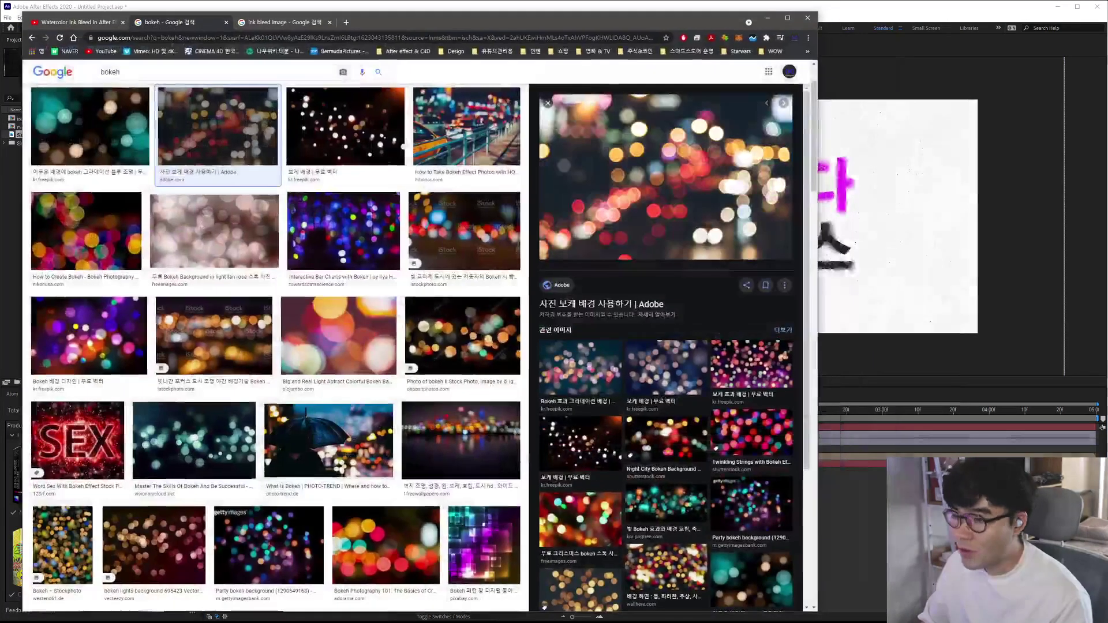
{"action": "key", "text": "ctrl+Tab"}
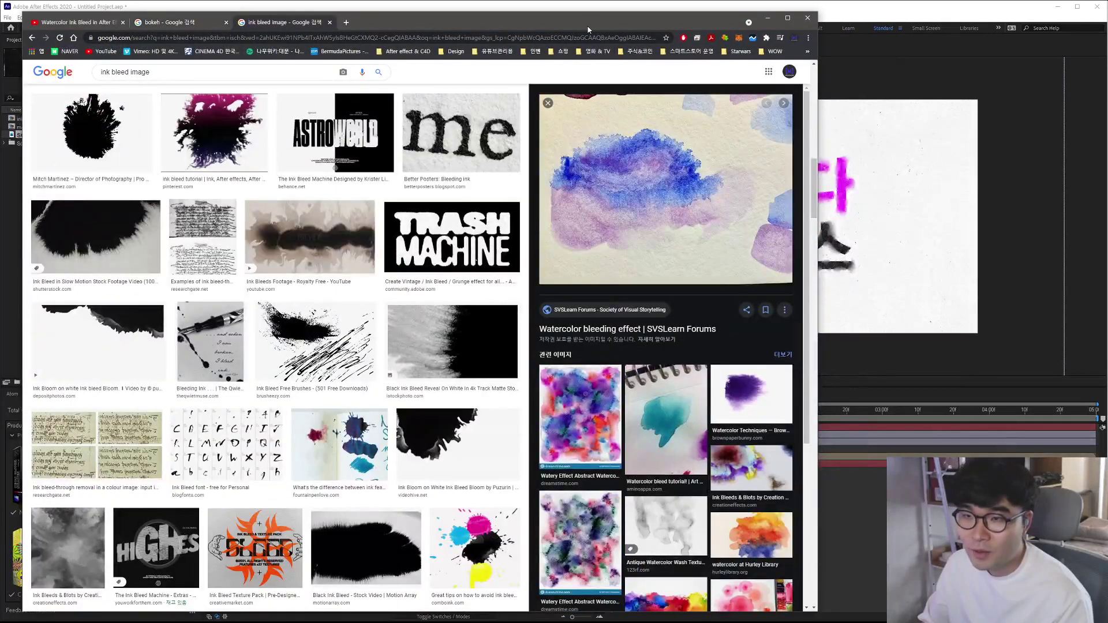
Step: Switch back from the browser to After Effects and add an adjustment layer directly above the ink base layer
{"action": "left_click_drag", "start_coordinate": [588, 29], "coordinate": [555, 27]}
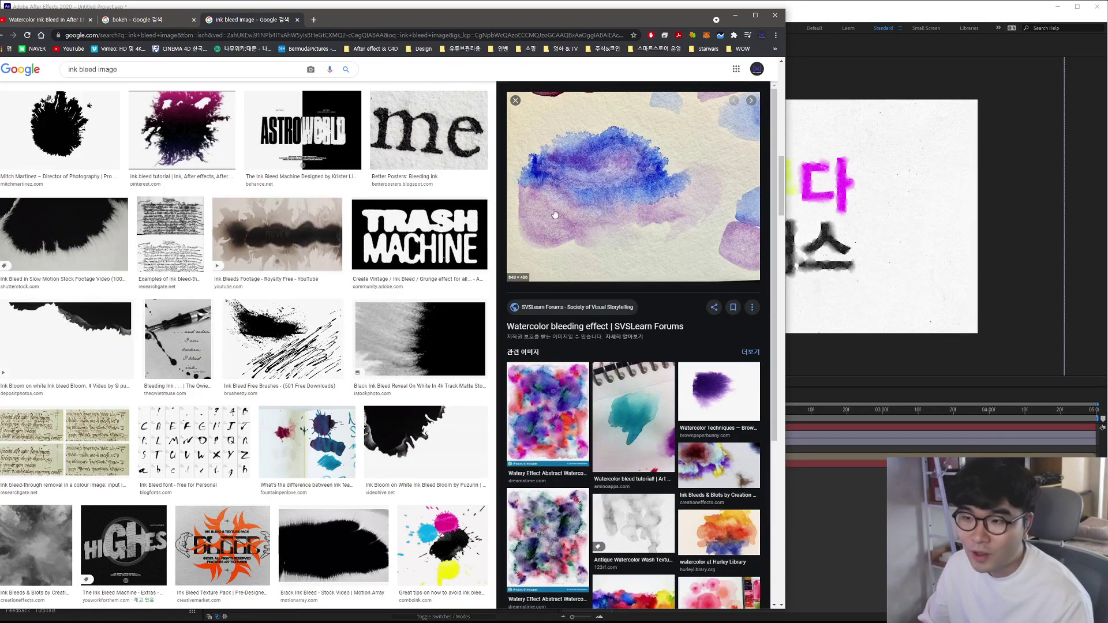
{"action": "left_click", "coordinate": [734, 15]}
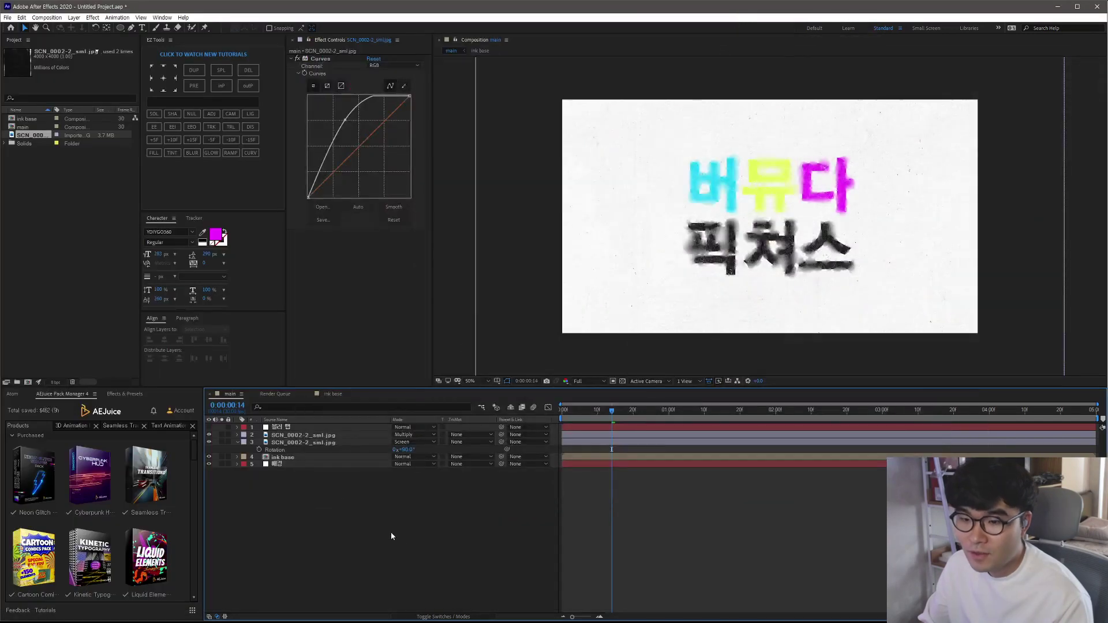
{"action": "right_click", "coordinate": [346, 497]}
{"action": "mouse_move", "coordinate": [404, 500]}
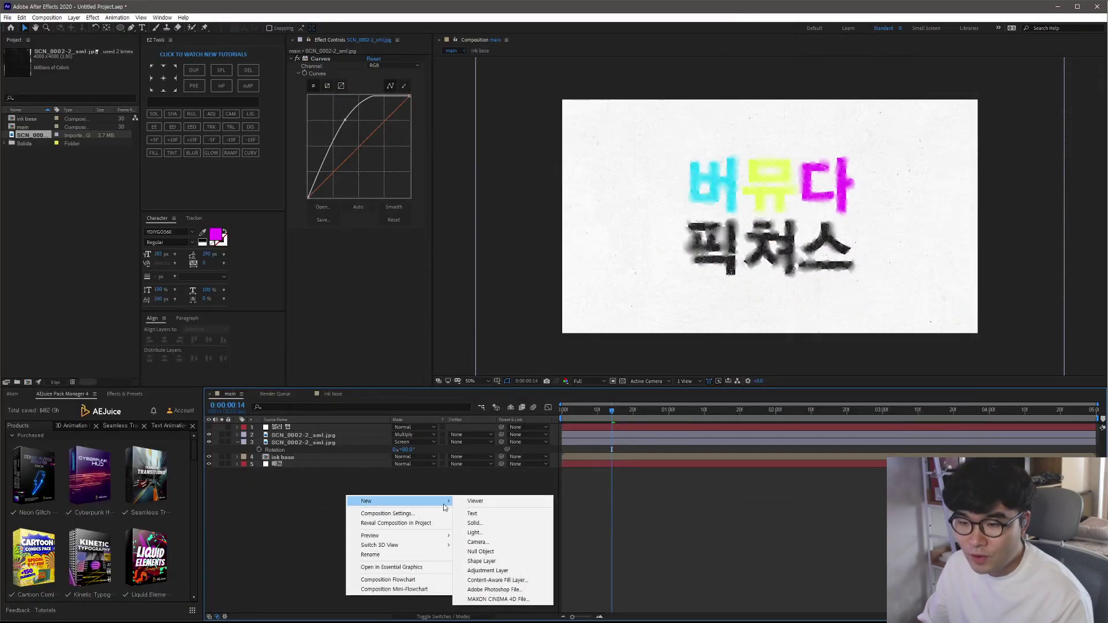
{"action": "left_click", "coordinate": [491, 572]}
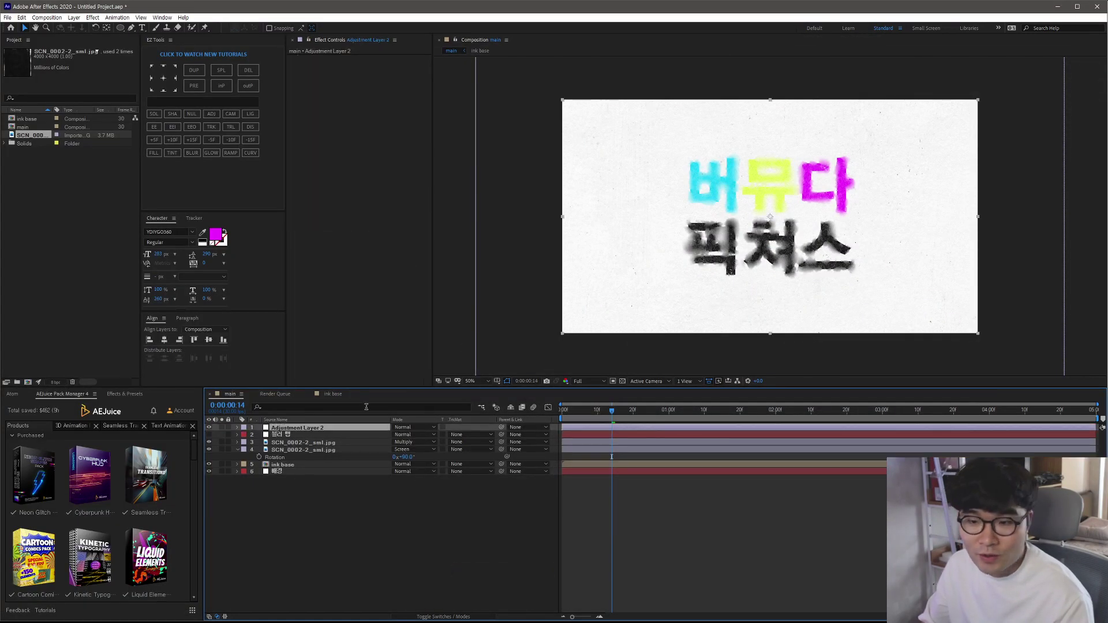
{"action": "left_click_drag", "start_coordinate": [331, 430], "coordinate": [330, 460]}
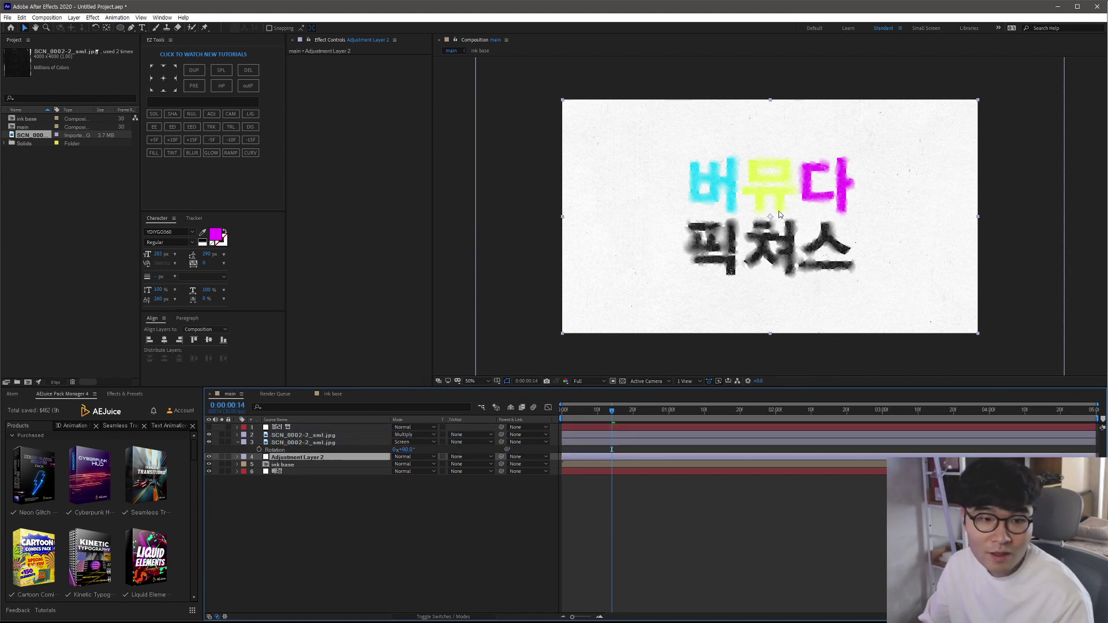
Step: Apply the Find Edges effect to the new adjustment layer and inspect the text outlines up close
{"action": "key", "text": "F2"}
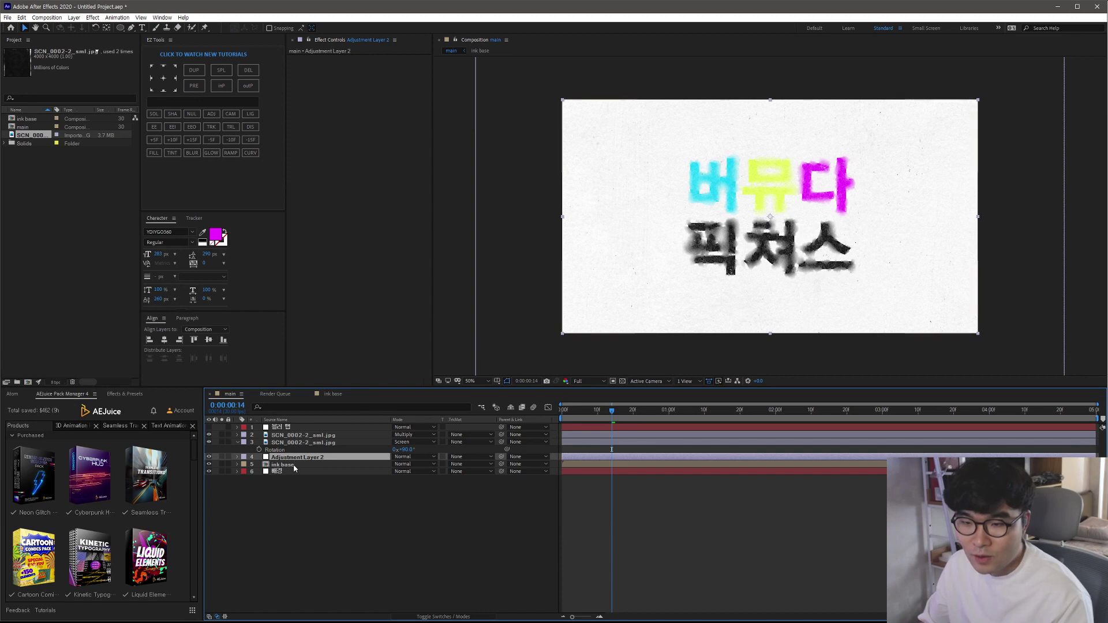
{"action": "left_click", "coordinate": [295, 465]}
{"action": "left_click", "coordinate": [296, 457]}
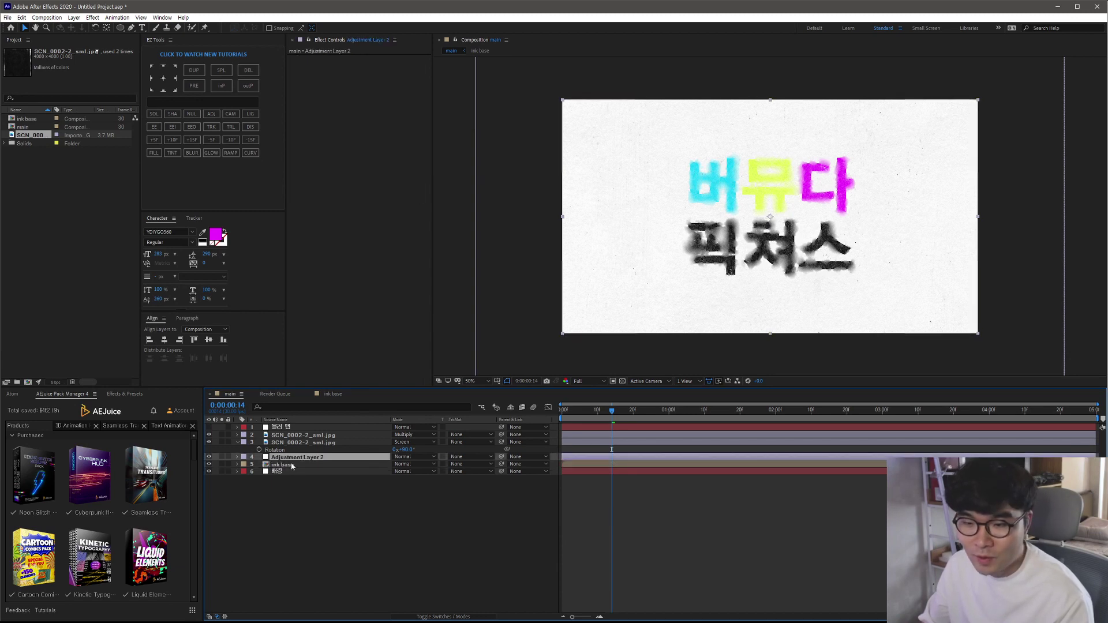
{"action": "left_click", "coordinate": [295, 464]}
{"action": "left_click", "coordinate": [296, 458]}
{"action": "key", "text": "ctrl+space"}
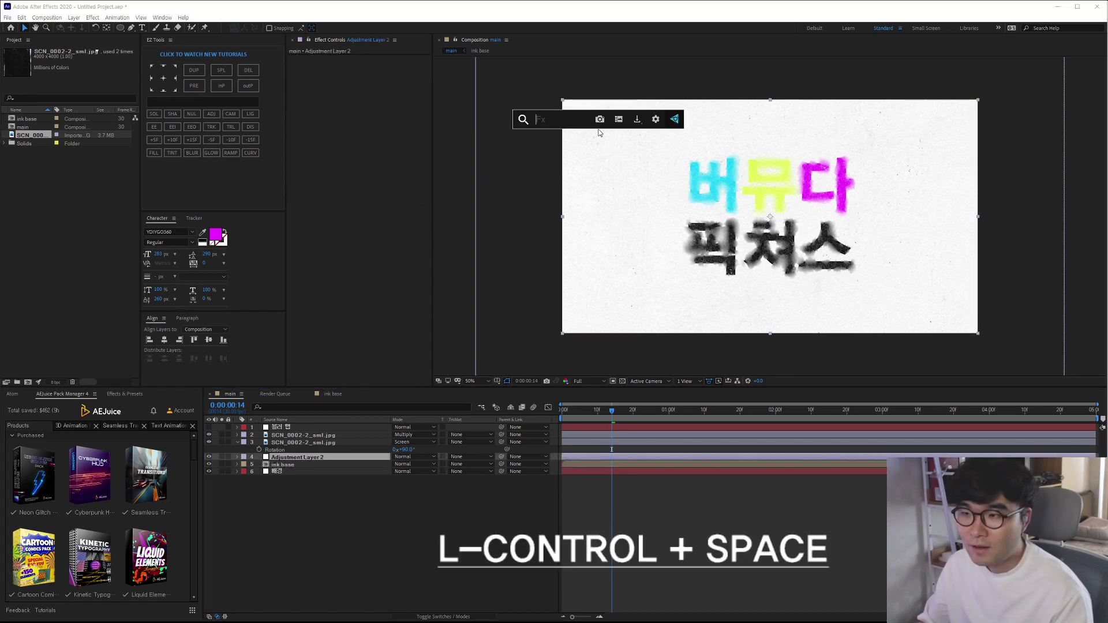
{"action": "type", "text": "fin"}
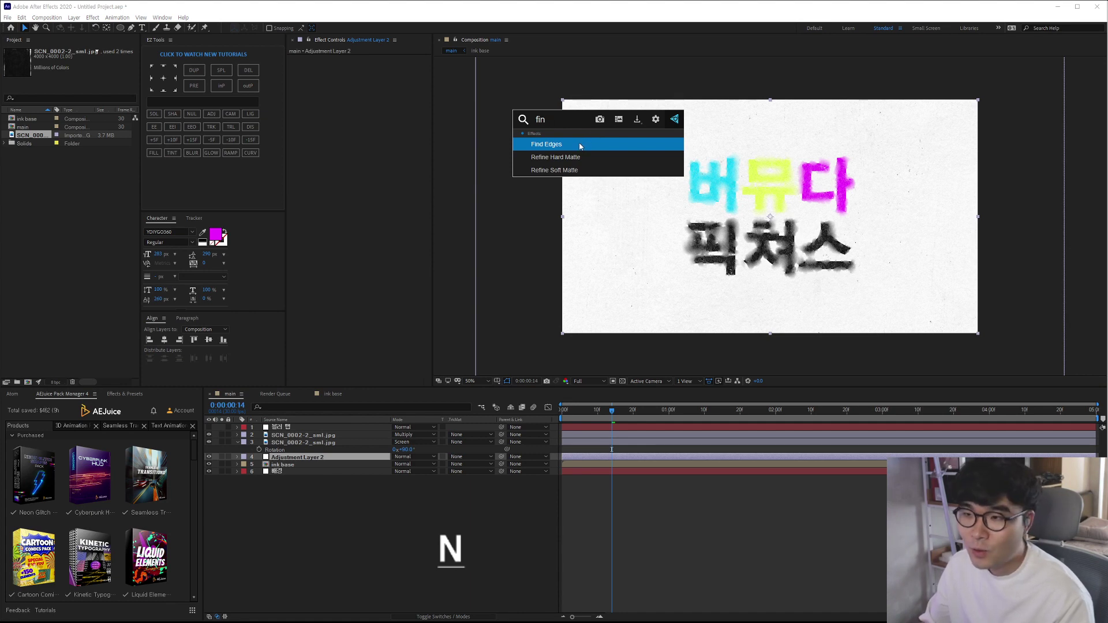
{"action": "left_click", "coordinate": [579, 143]}
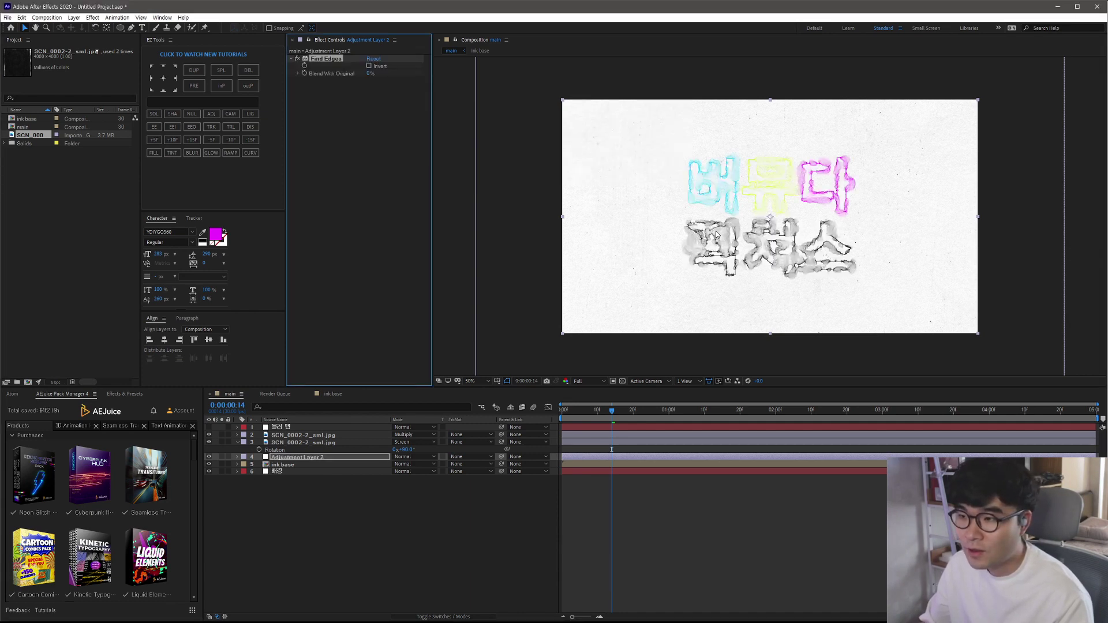
{"action": "key", "text": "slash"}
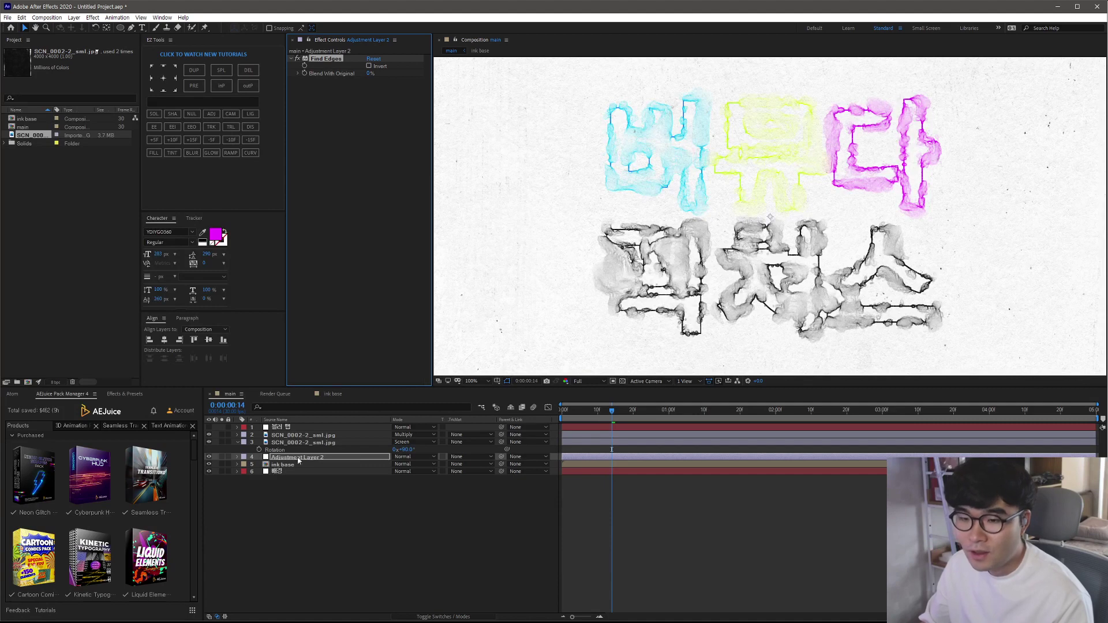
Step: Set the Find Edges adjustment layer's blending mode to Multiply and check the whole composition
{"action": "left_click", "coordinate": [416, 457]}
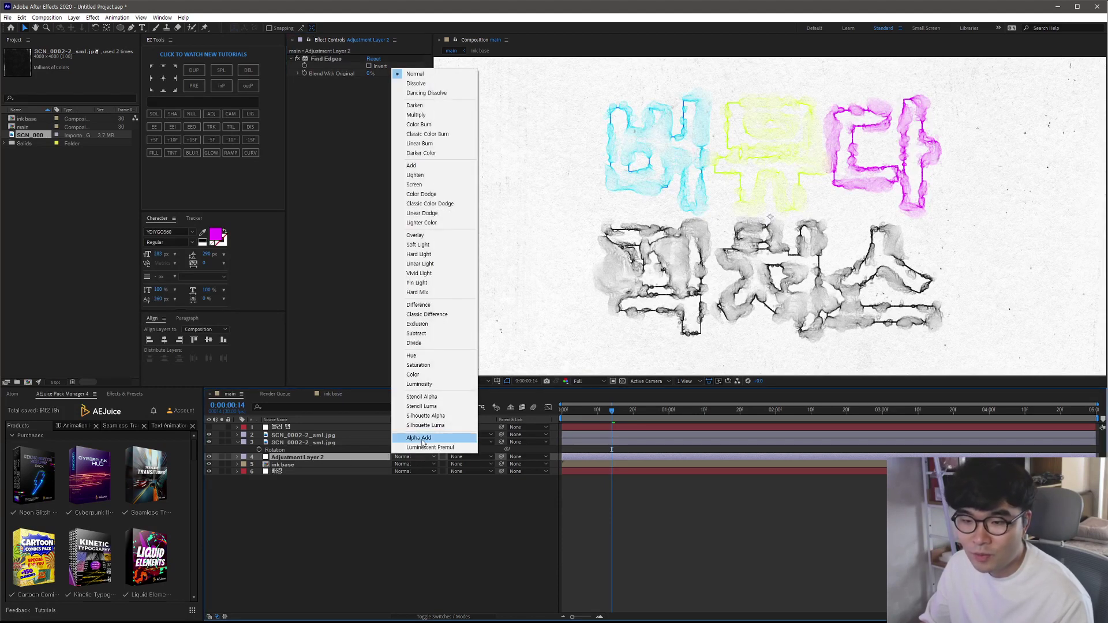
{"action": "left_click", "coordinate": [417, 115]}
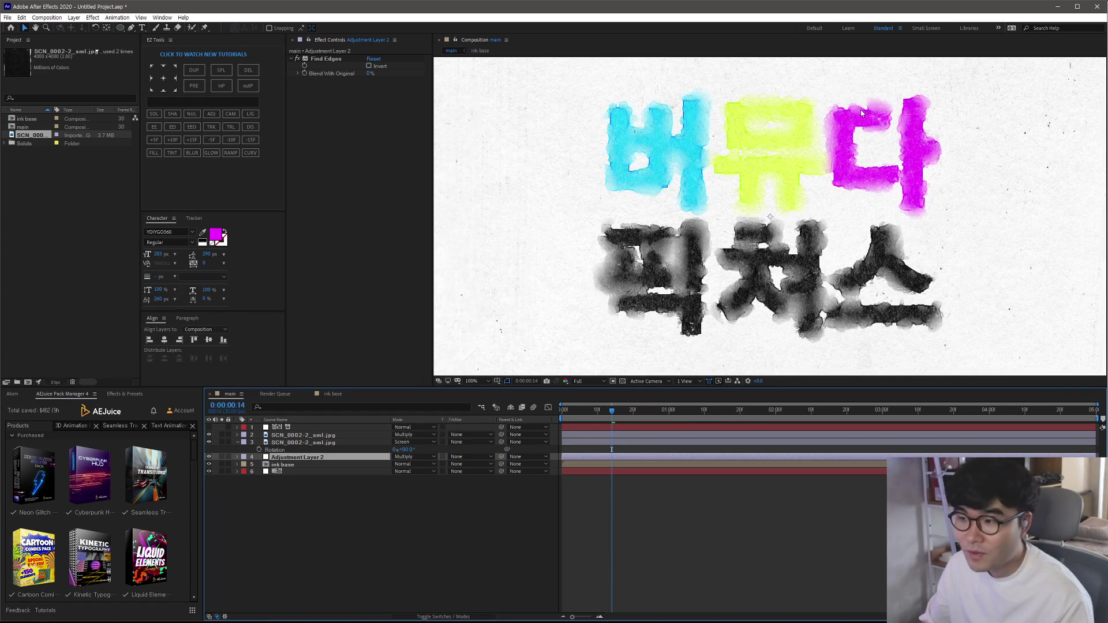
{"action": "key", "text": "comma"}
{"action": "key", "text": "comma"}
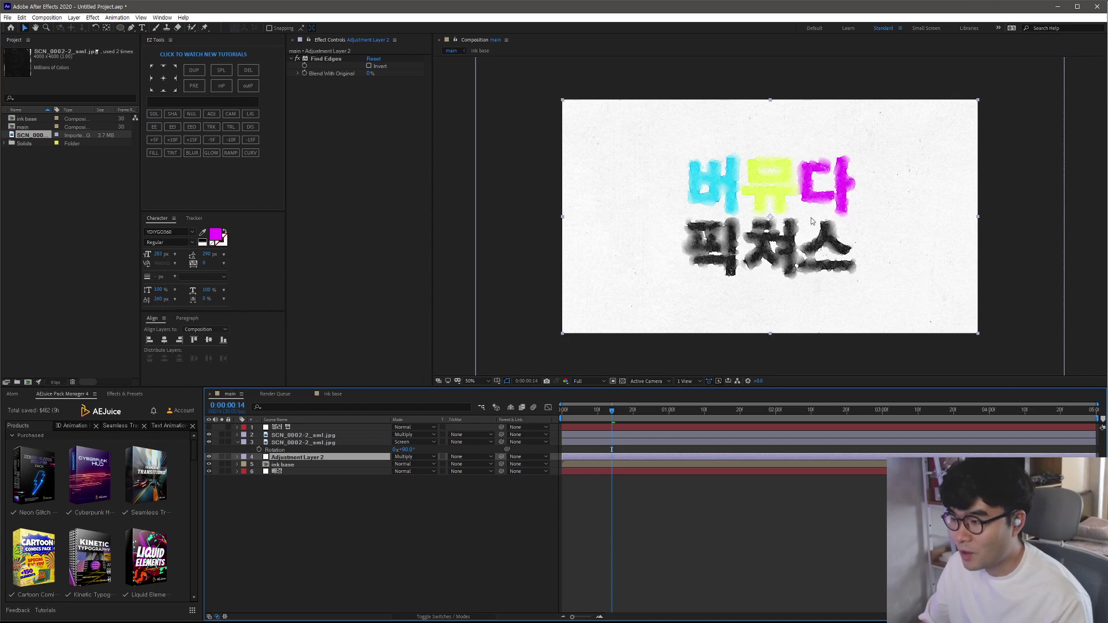
Step: Review the adjustment, ink base and Fractal Noise layers' effects, showing the noise map briefly and hiding it again
{"action": "key", "text": "ctrl+shift+a"}
{"action": "left_click", "coordinate": [238, 442]}
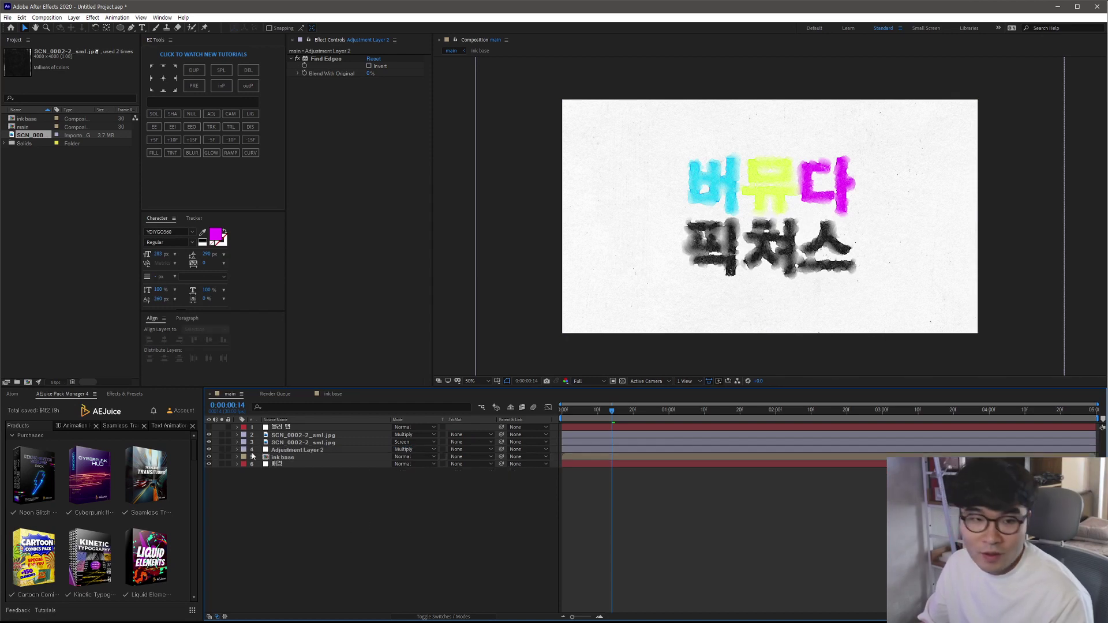
{"action": "left_click", "coordinate": [306, 449]}
{"action": "left_click", "coordinate": [297, 457]}
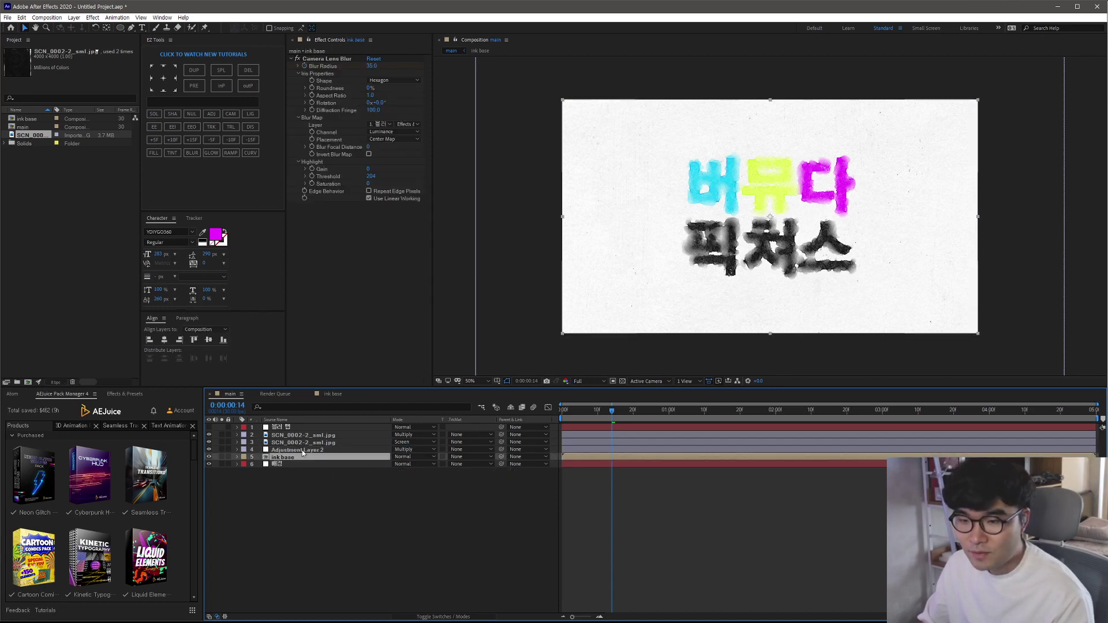
{"action": "left_click", "coordinate": [291, 427]}
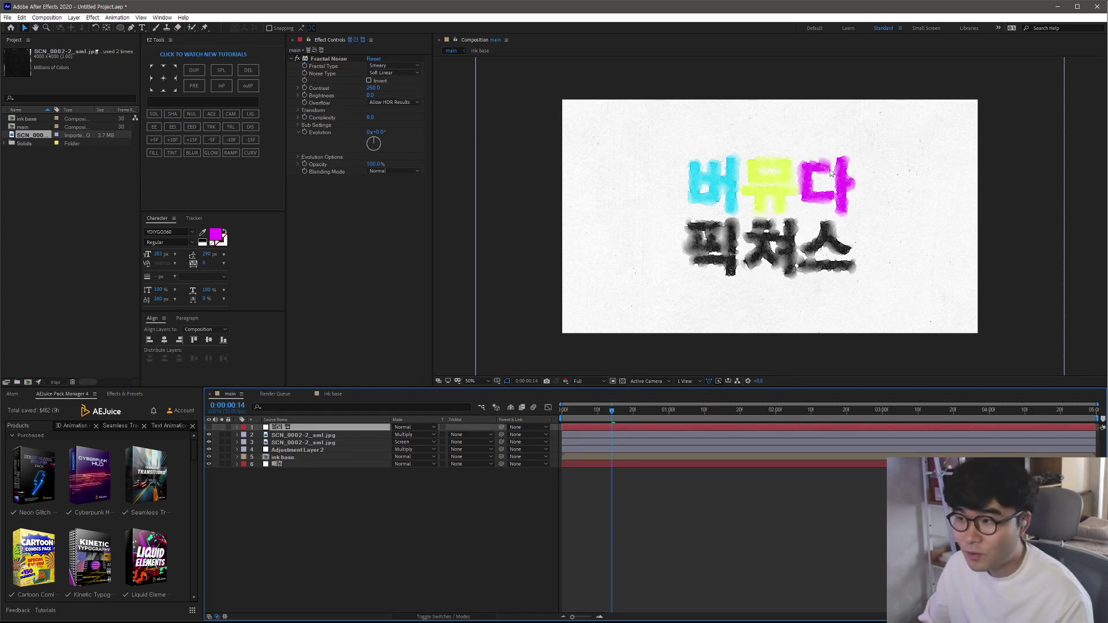
{"action": "left_click", "coordinate": [208, 427]}
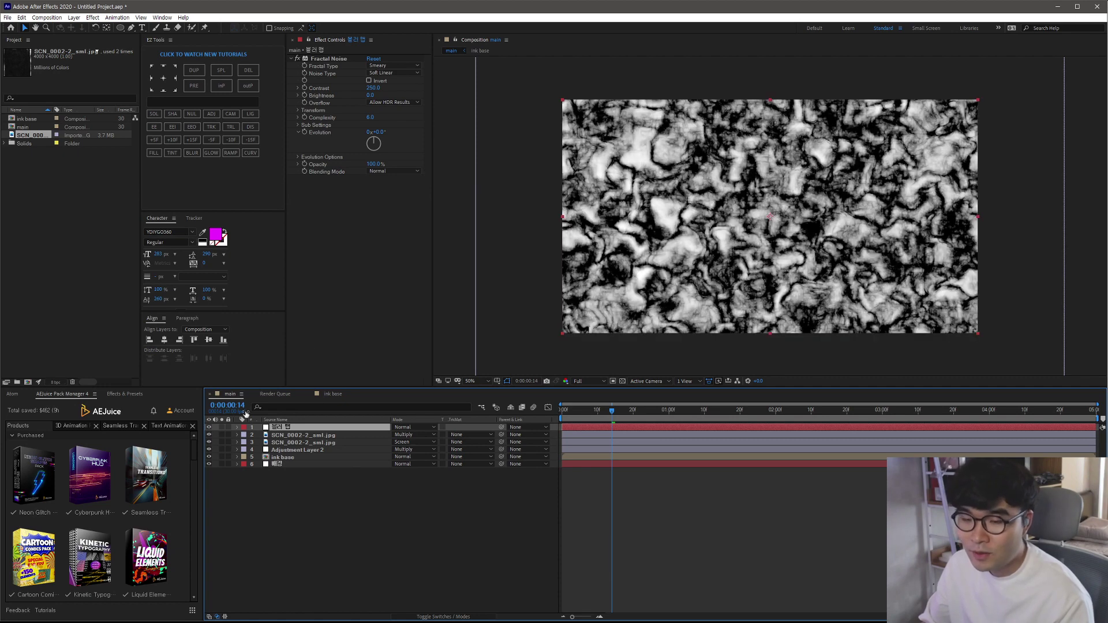
{"action": "left_click", "coordinate": [209, 427]}
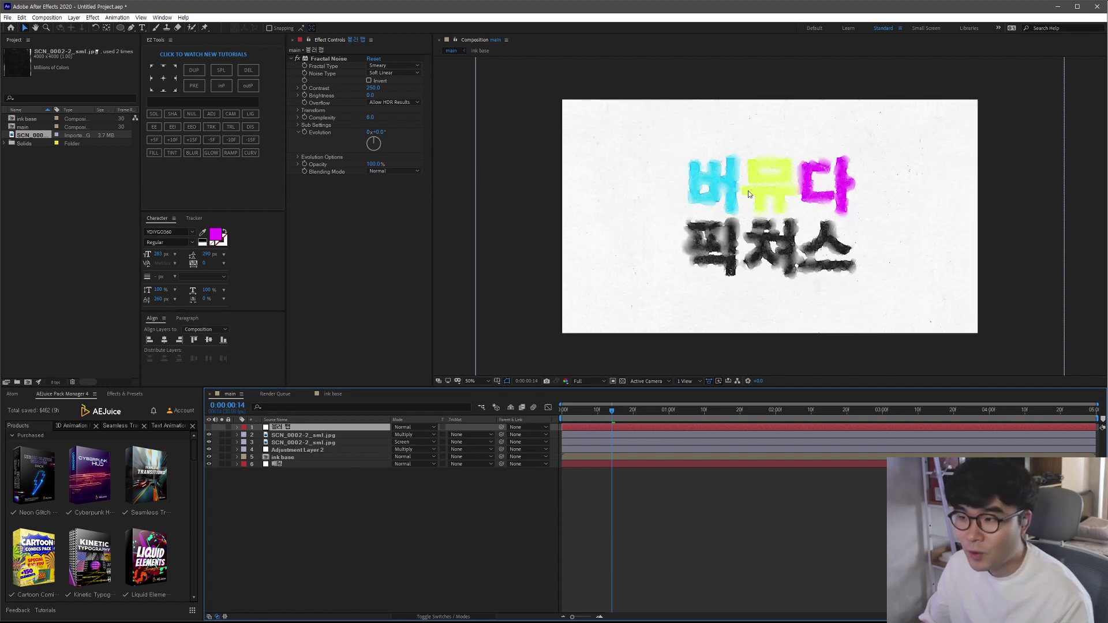
Step: Set the Fractal Noise Random Seed to 800 in its Evolution Options to vary the bleed pattern
{"action": "left_click", "coordinate": [297, 156]}
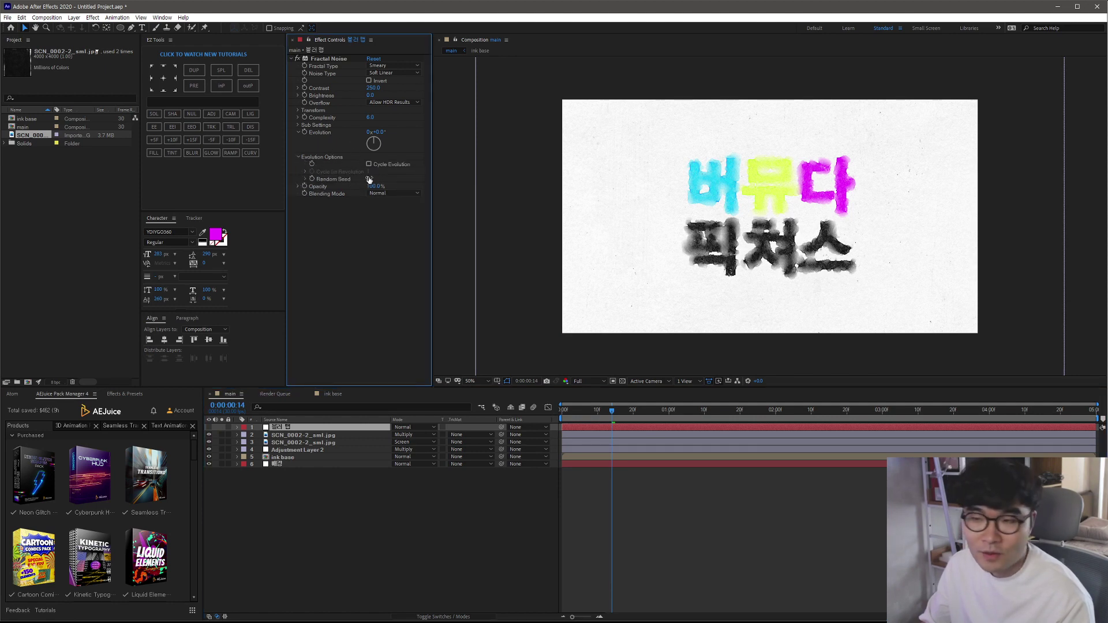
{"action": "left_click_drag", "start_coordinate": [368, 179], "coordinate": [408, 181]}
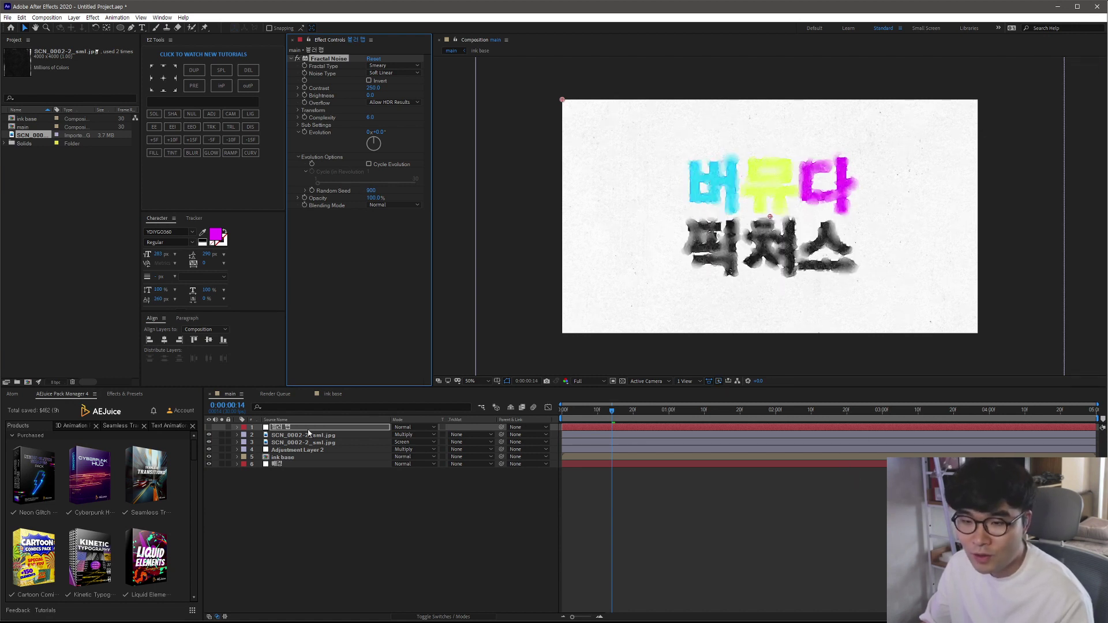
{"action": "left_click", "coordinate": [573, 299]}
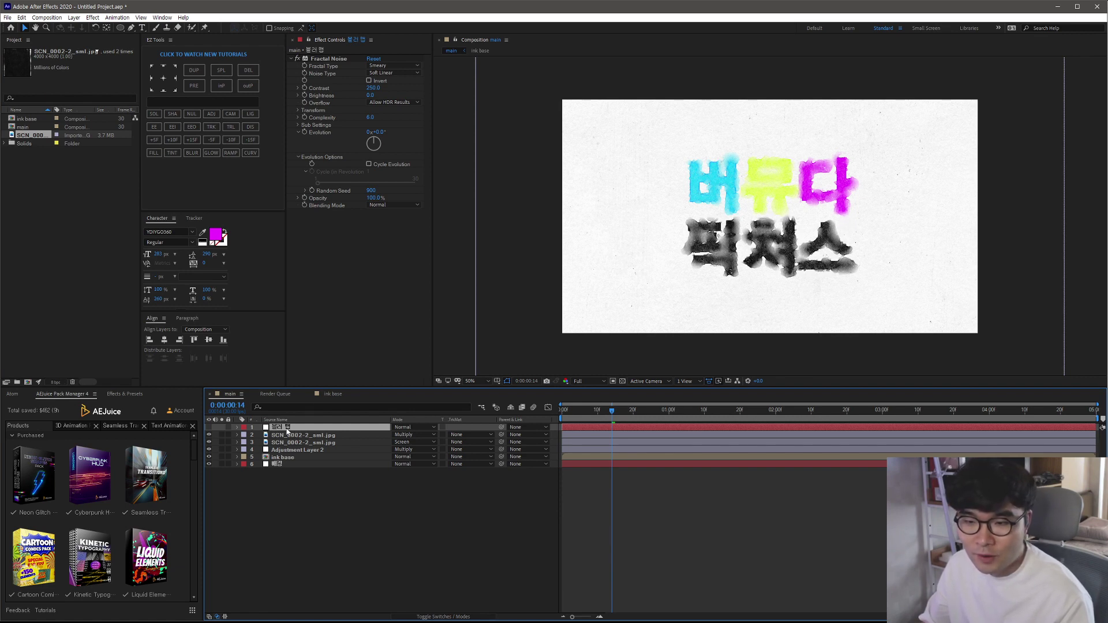
Step: Draw an elliptical mask on the Fractal Noise layer over the lower-left part of the first black letter and set it to Subtract
{"action": "left_click", "coordinate": [121, 27]}
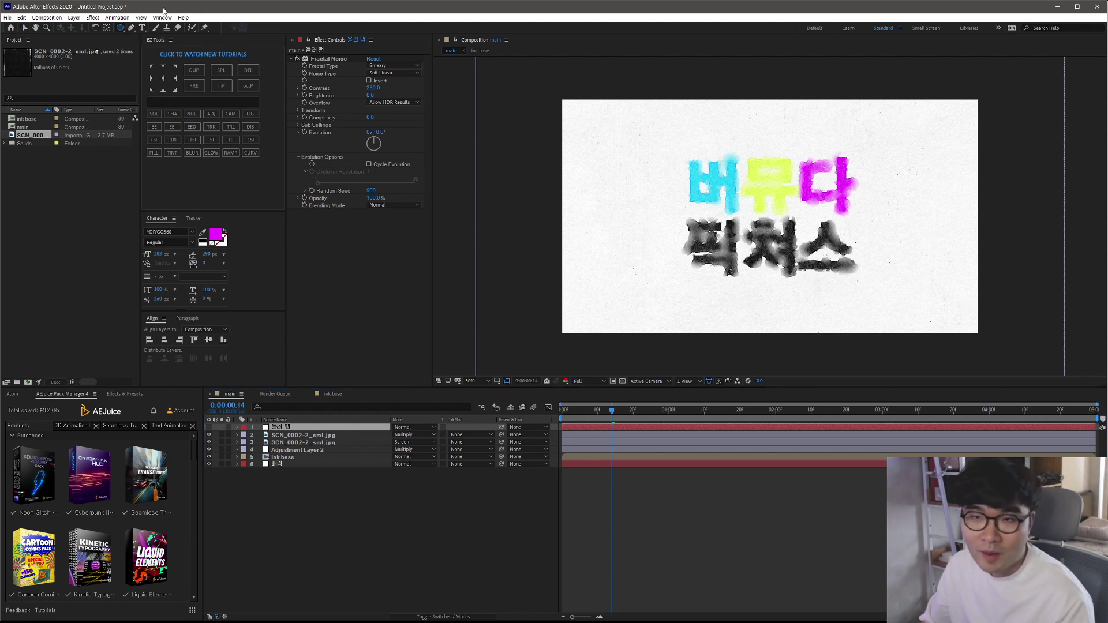
{"action": "left_click_drag", "start_coordinate": [668, 247], "coordinate": [730, 303]}
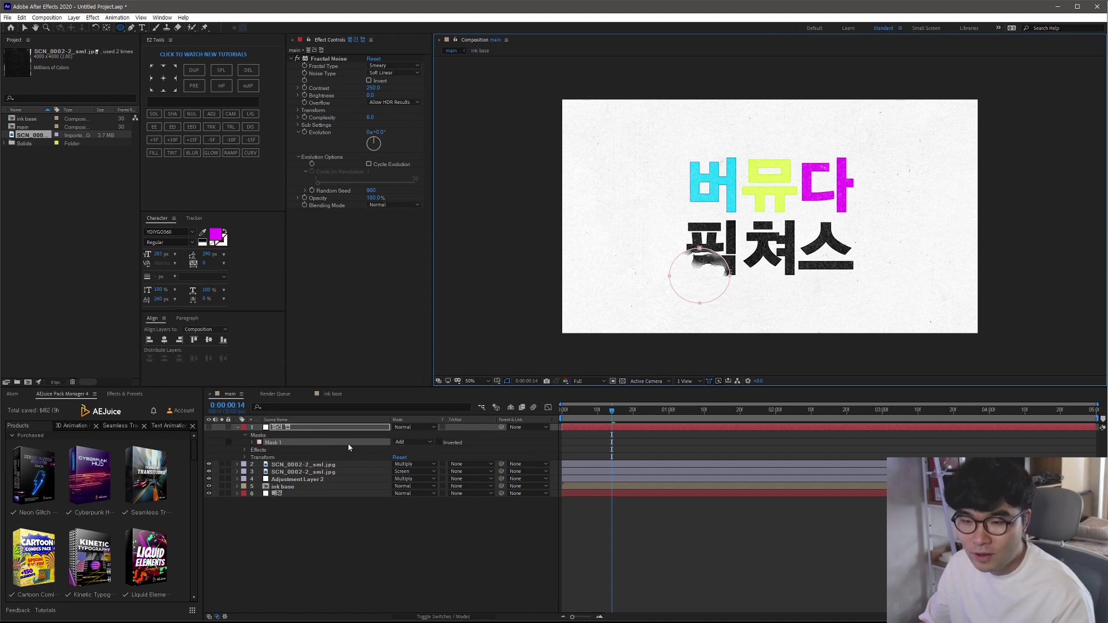
{"action": "left_click", "coordinate": [412, 442]}
{"action": "left_click", "coordinate": [421, 471]}
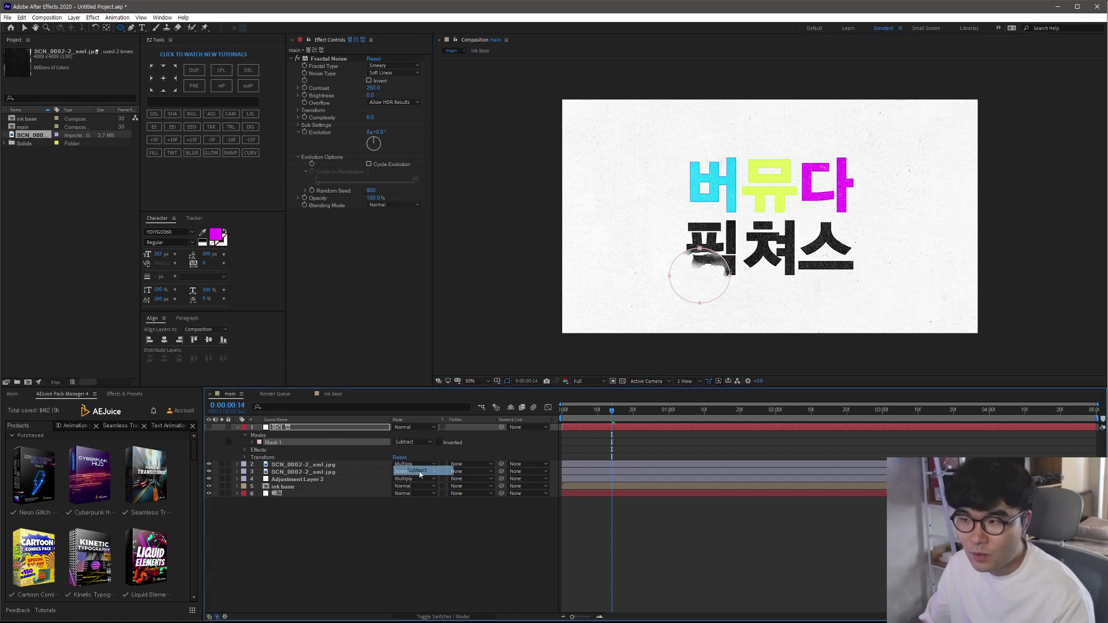
{"action": "key", "text": "F2"}
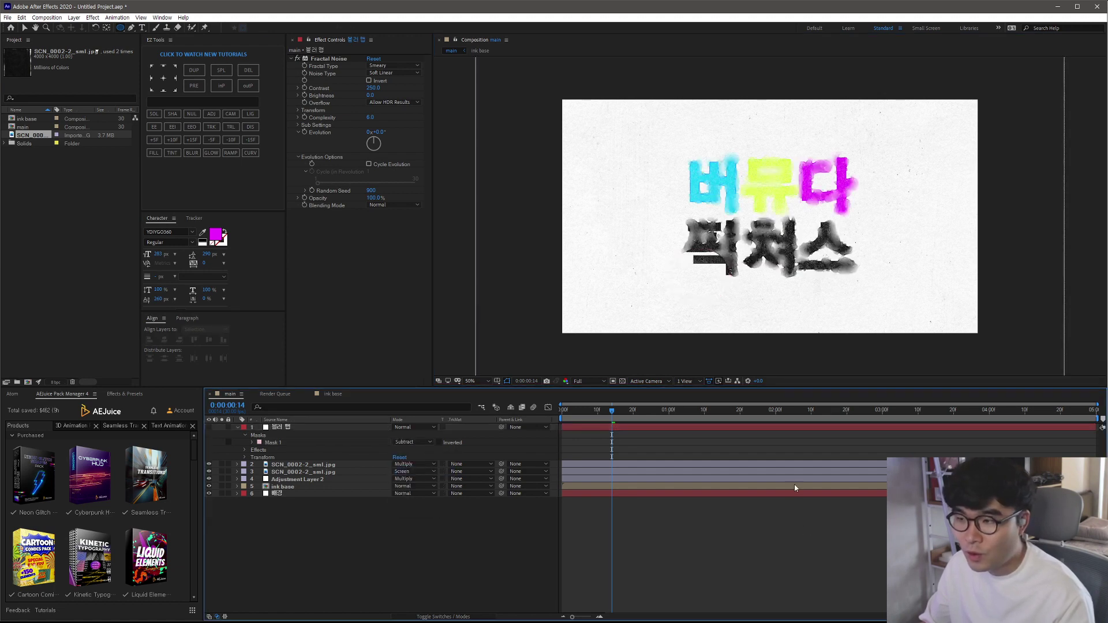
{"action": "key", "text": "period"}
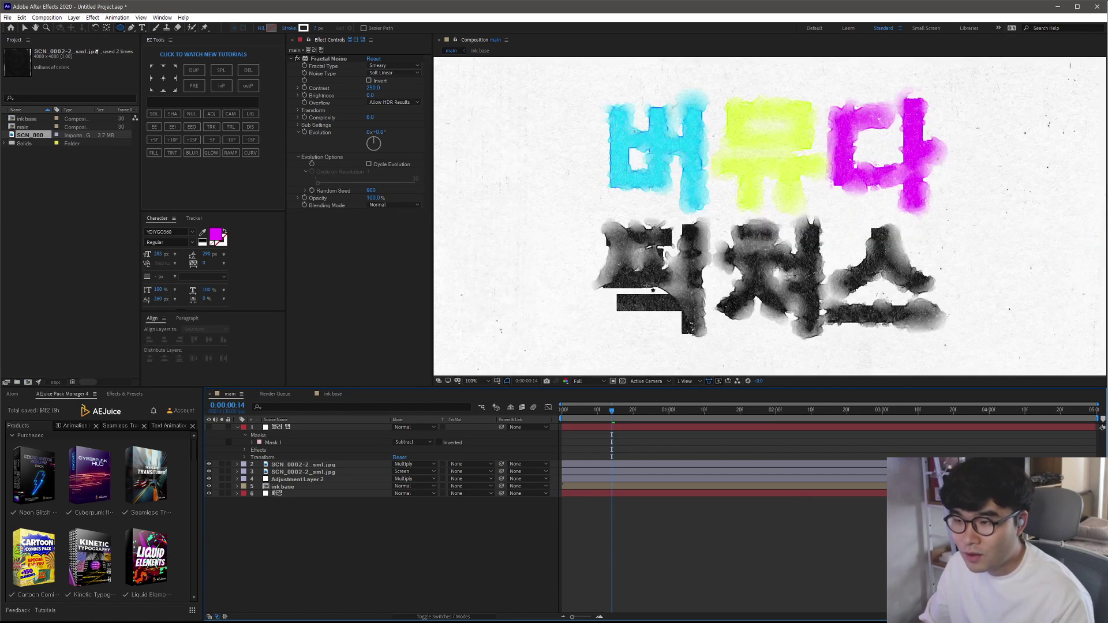
Step: Set the Fractal Noise layer's Mask Feather to 14 pixels and check the softened bleed on the text
{"action": "left_click", "coordinate": [293, 429]}
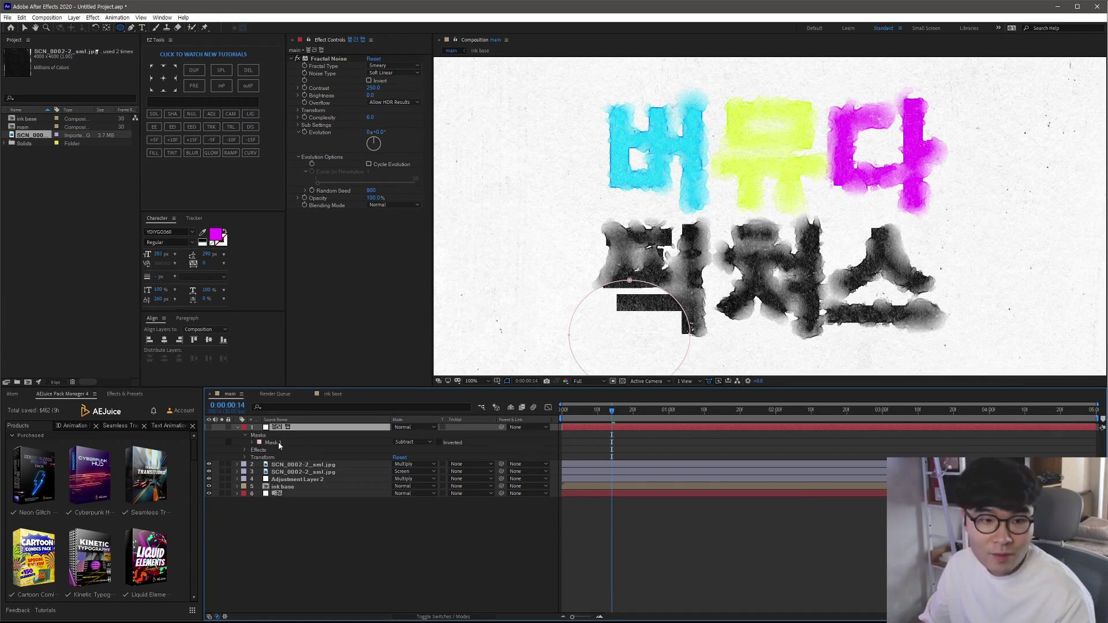
{"action": "key", "text": "f"}
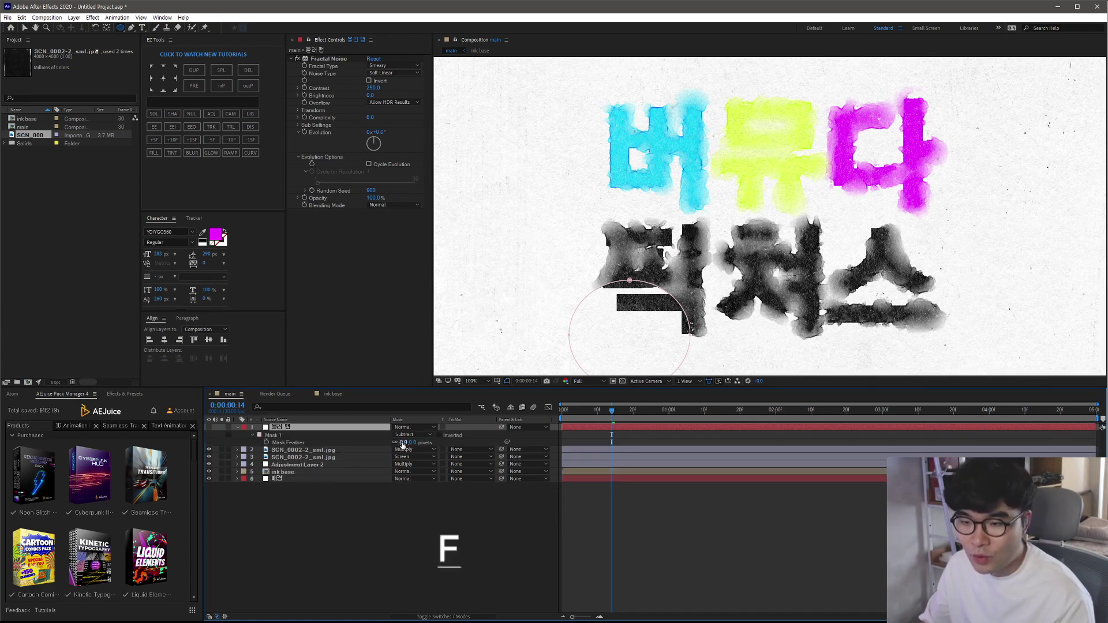
{"action": "mouse_move", "coordinate": [407, 442]}
{"action": "left_mouse_down"}
{"action": "mouse_move", "coordinate": [421, 442]}
{"action": "mouse_move", "coordinate": [407, 442]}
{"action": "left_mouse_up"}
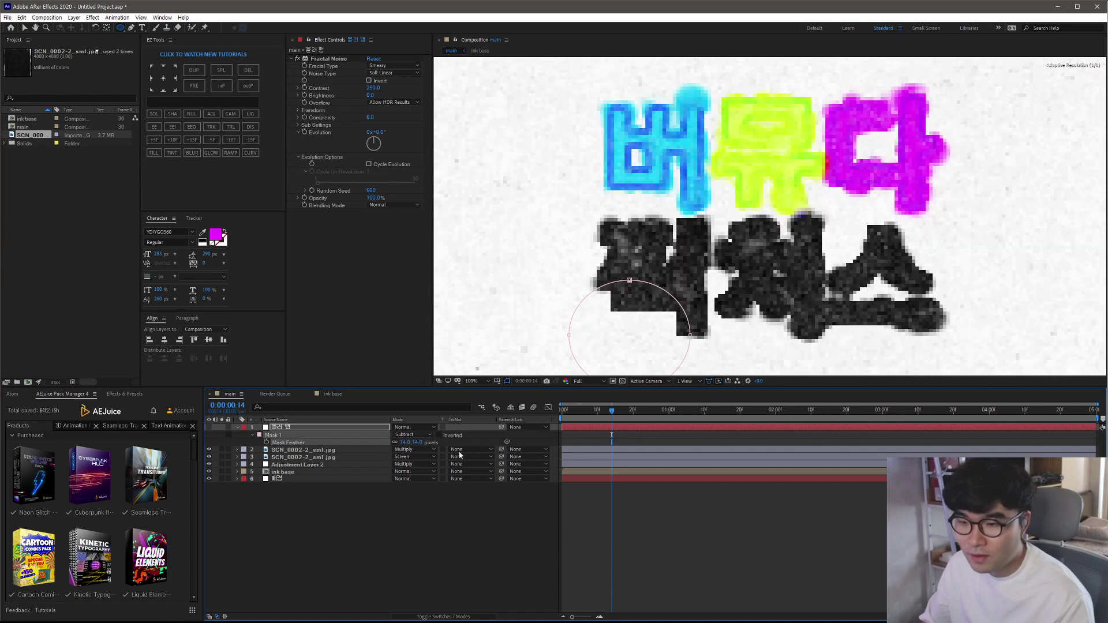
{"action": "left_click", "coordinate": [732, 499]}
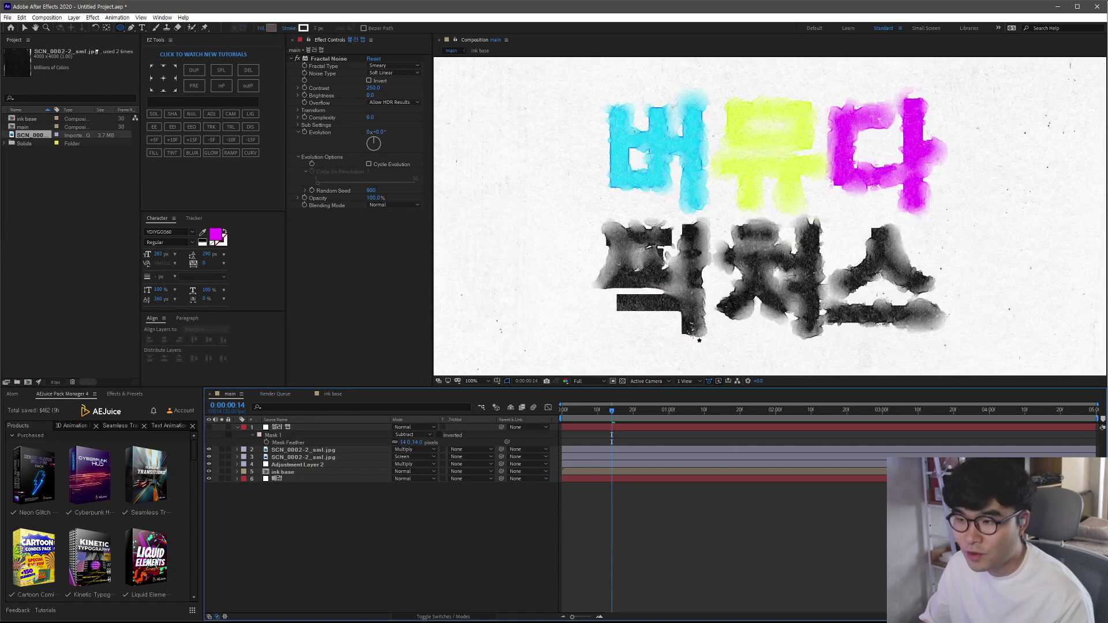
{"action": "key", "text": "comma"}
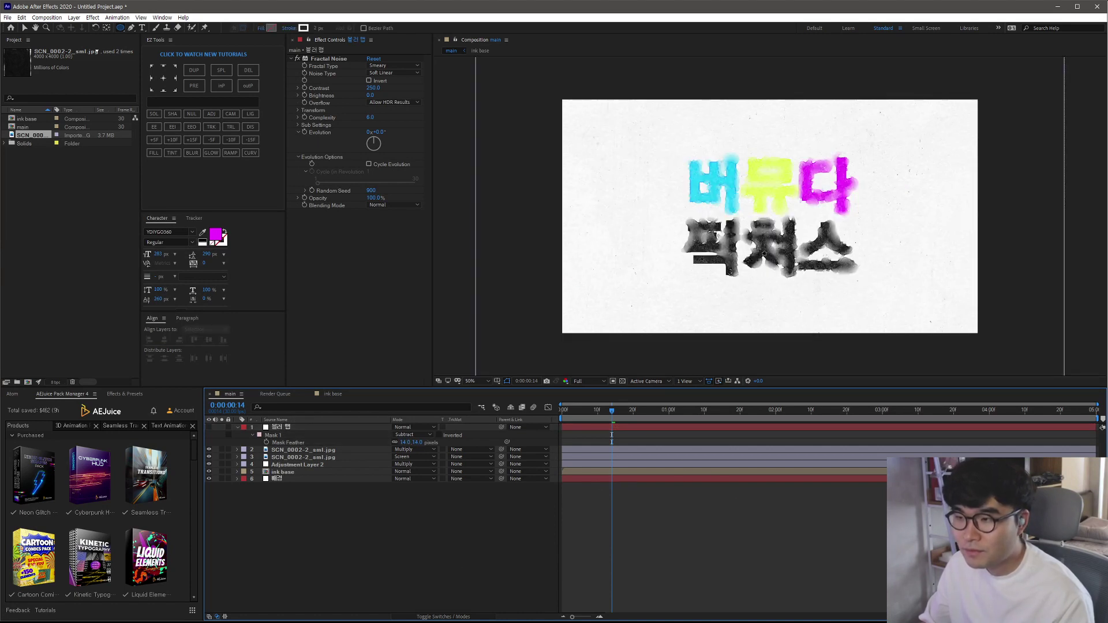